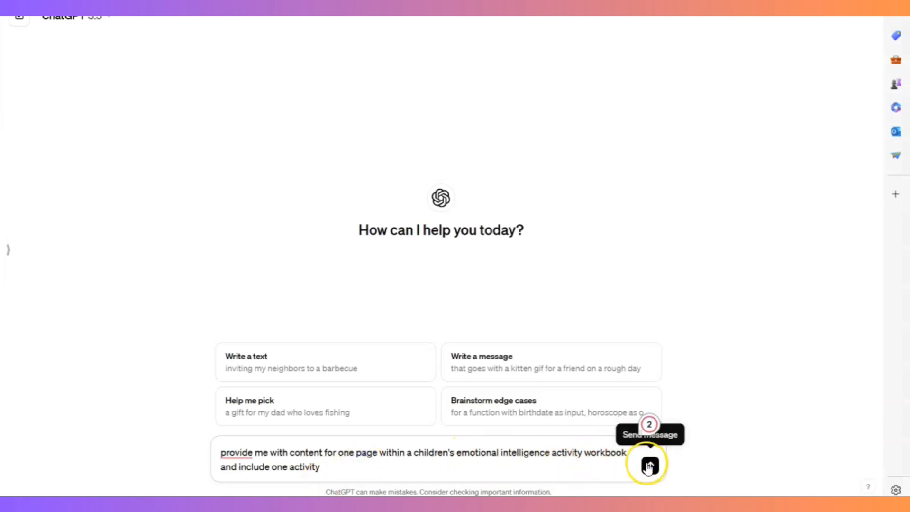
- Submit the prompt requesting content for one page of a children's emotional intelligence activity workbook, including one activity
left_click(649, 465)
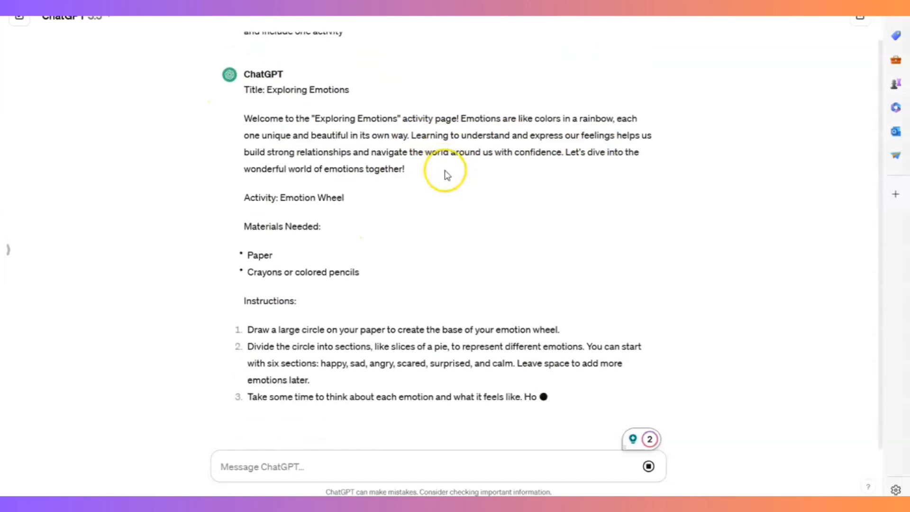
scroll(400, 219, "up", 2)
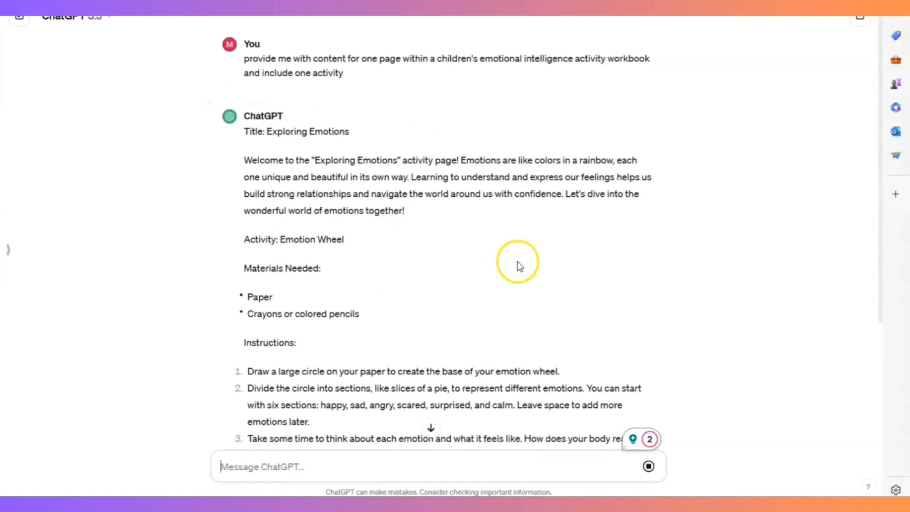
scroll(517, 261, "down", 1)
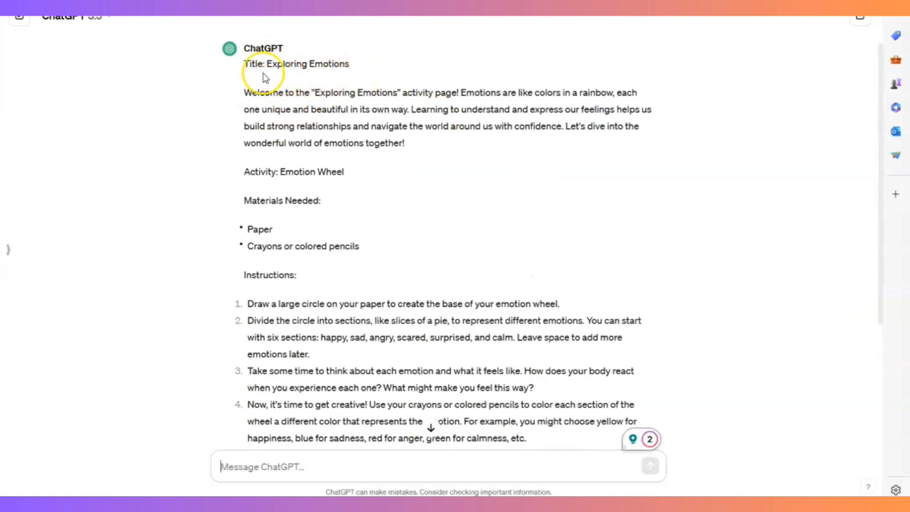
- Read through the generated workbook page, including its title, introduction, activity, materials, instructions and closing remarks
scroll(504, 182, "down", 1)
scroll(504, 181, "down", 1)
scroll(396, 121, "up", 2)
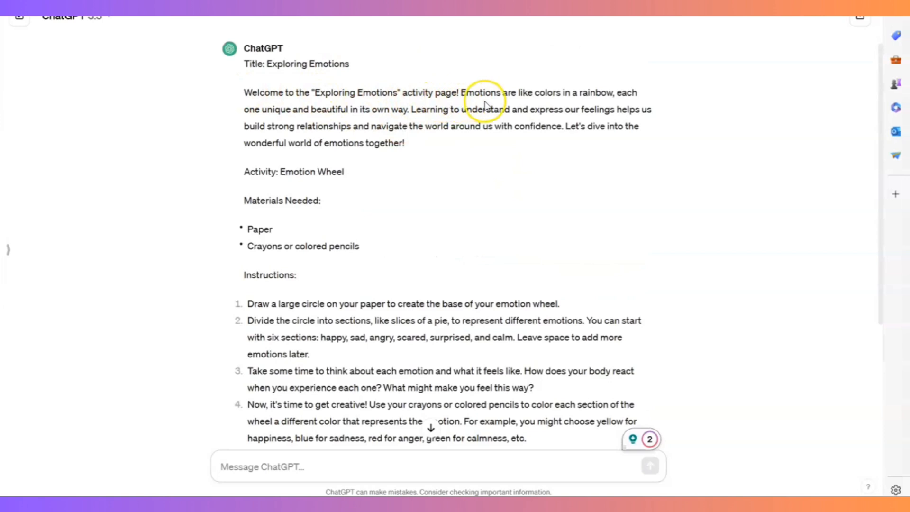
scroll(511, 251, "down", 2)
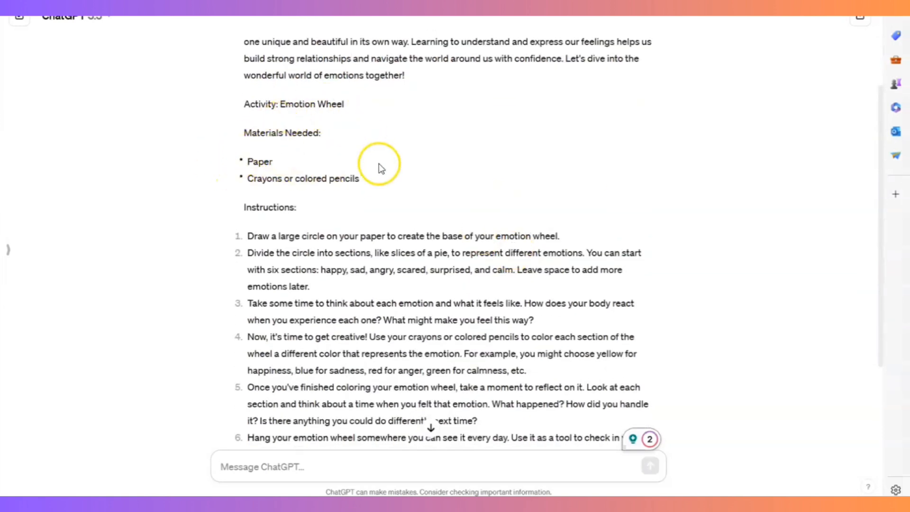
scroll(379, 164, "down", 3)
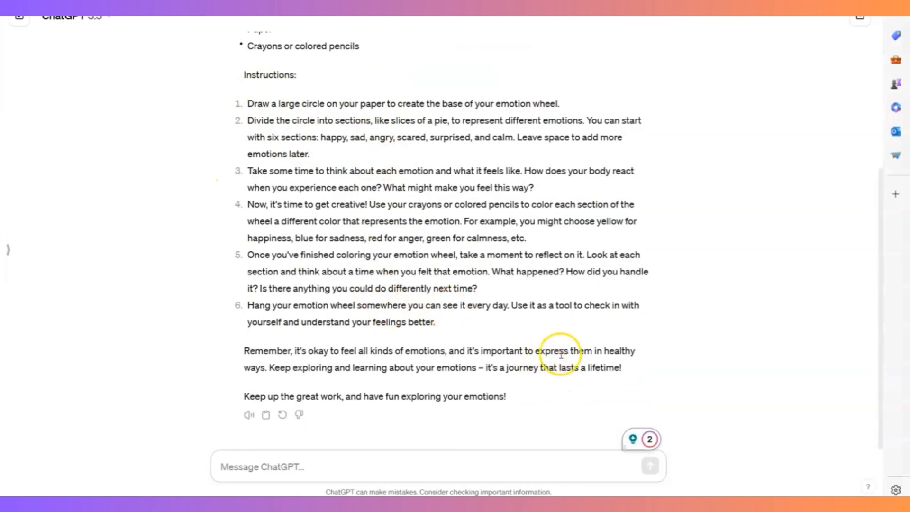
scroll(562, 356, "up", 3)
scroll(635, 343, "up", 3)
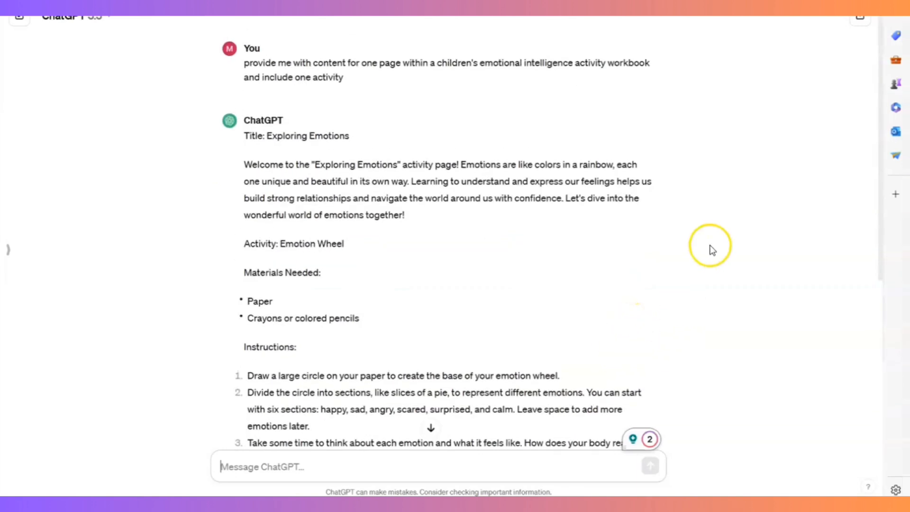
scroll(463, 300, "down", 3)
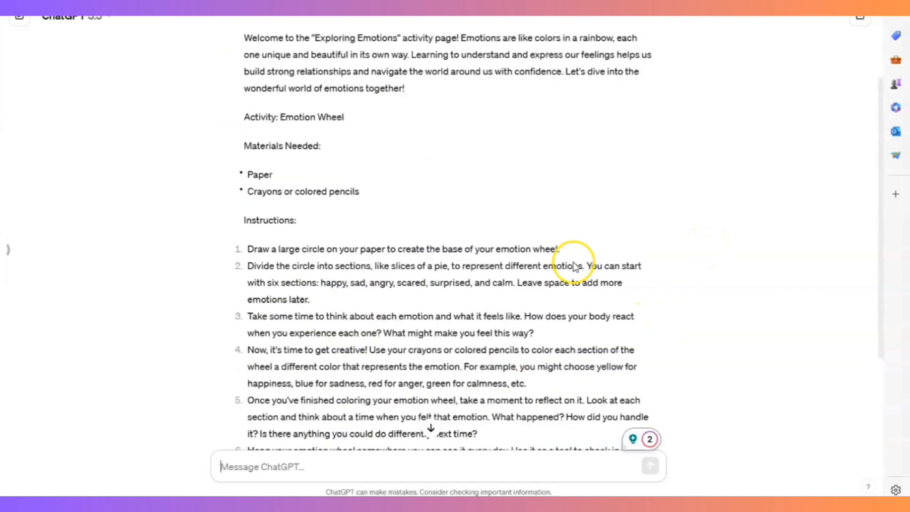
scroll(583, 257, "up", 2)
scroll(583, 256, "down", 2)
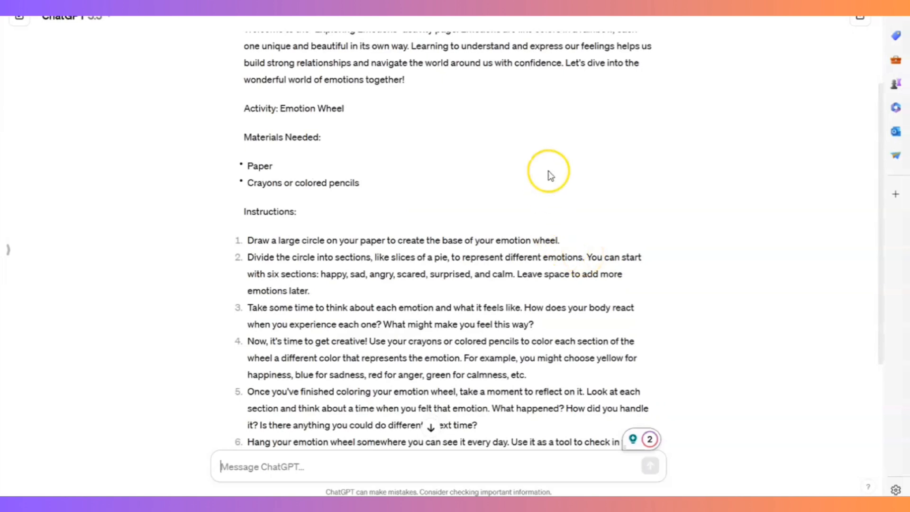
scroll(706, 291, "down", 3)
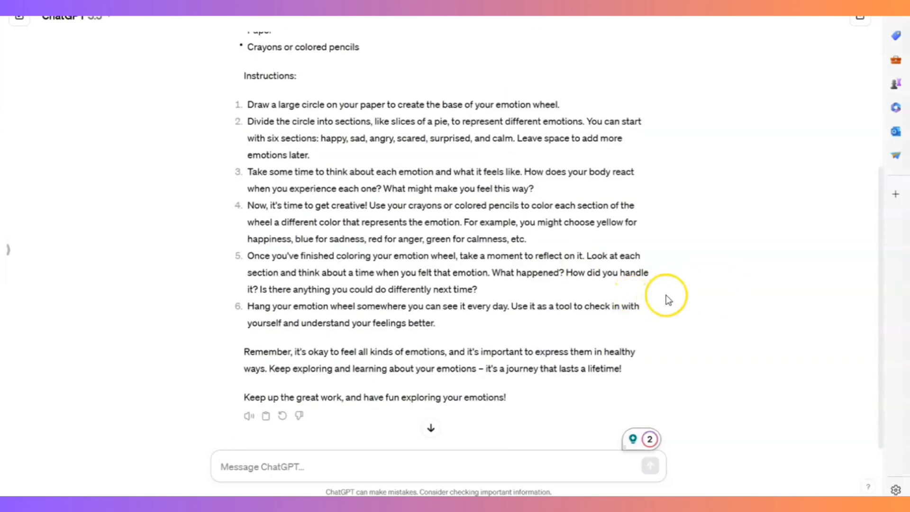
scroll(751, 335, "up", 3)
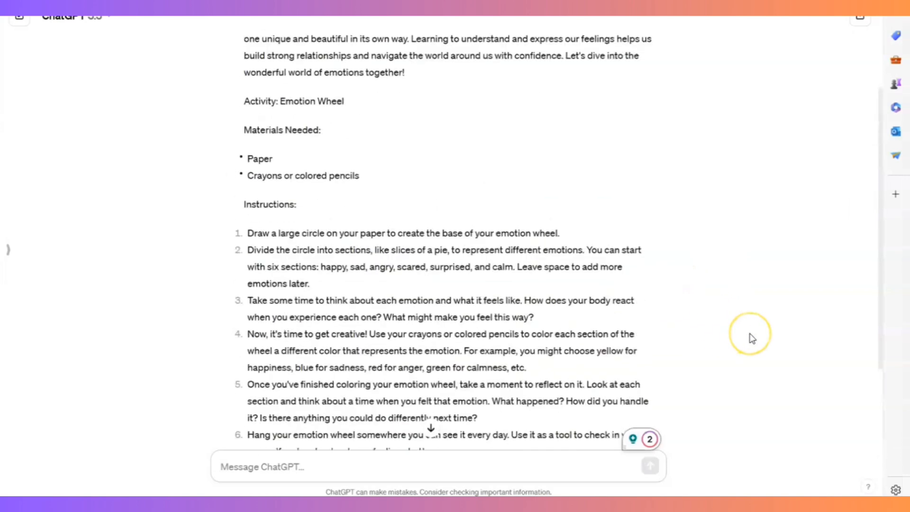
scroll(752, 338, "up", 2)
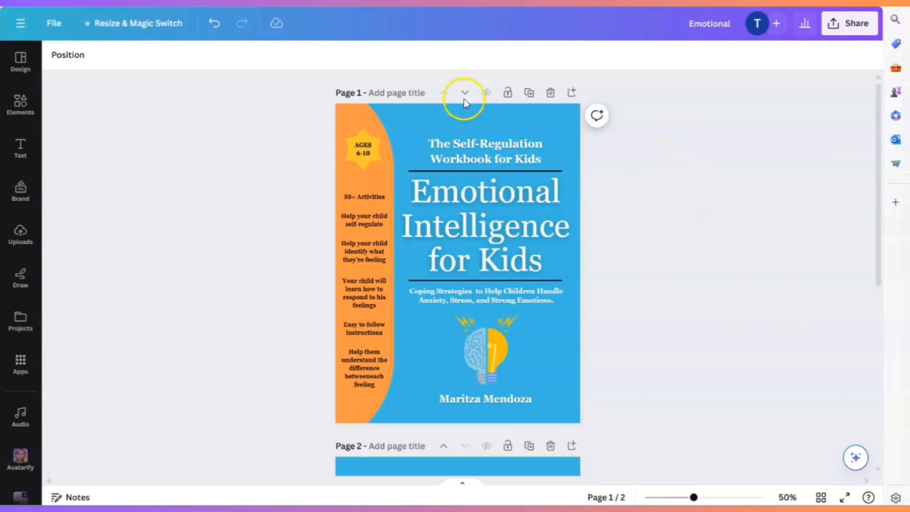
- Switch to the Canva workbook design and add a new blank page directly after the cover
left_click(571, 93)
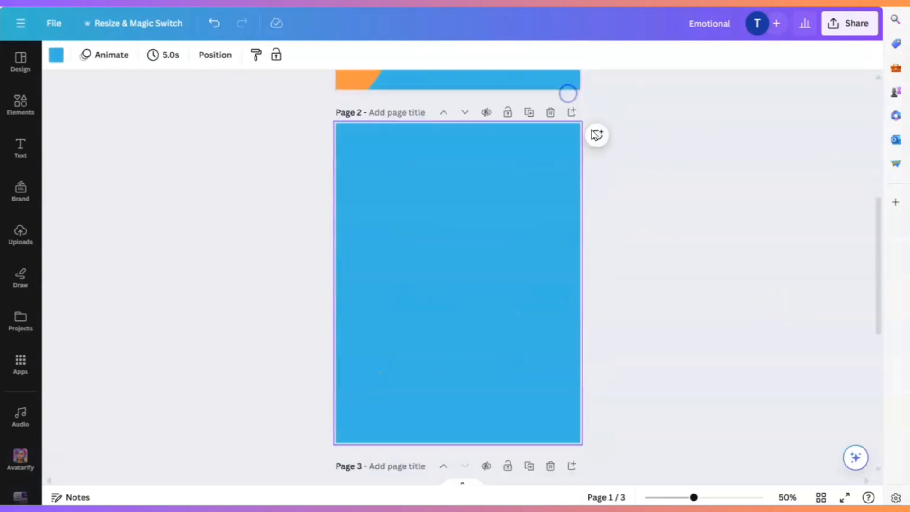
left_click(491, 269)
scroll(527, 283, "down", 2)
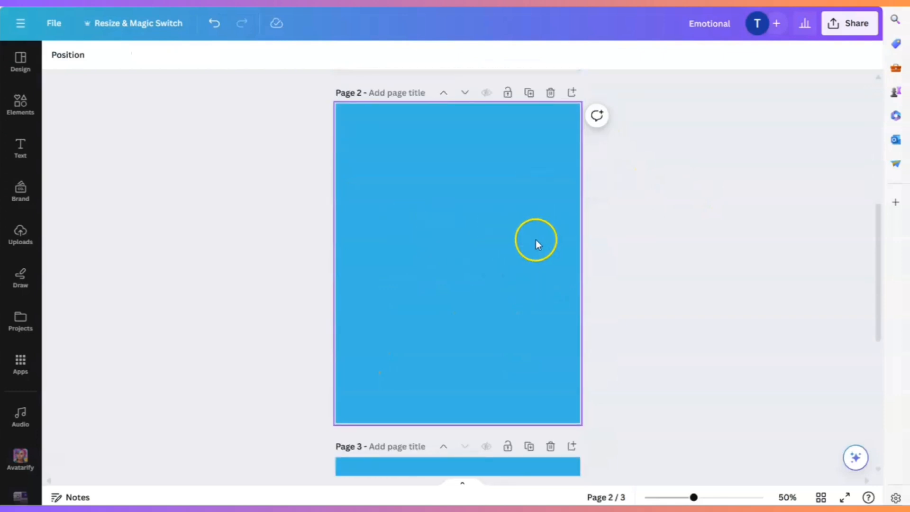
scroll(530, 266, "up", 4)
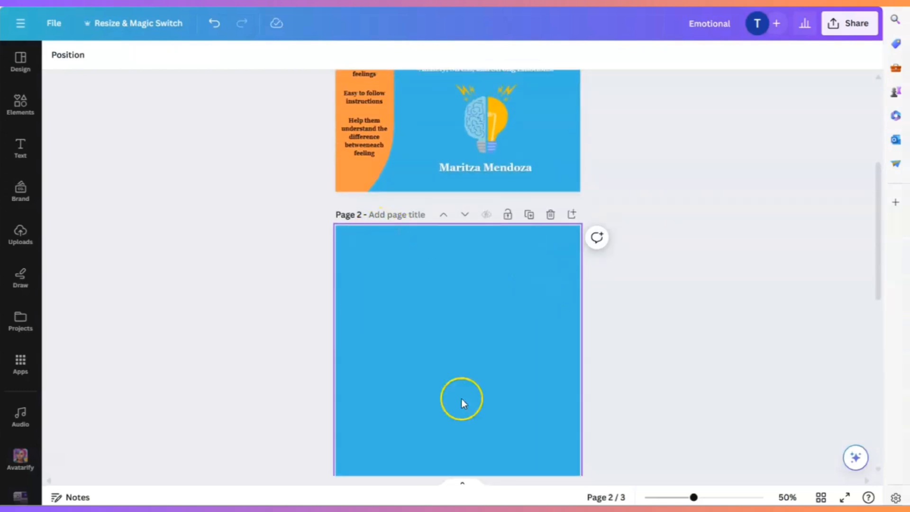
scroll(467, 335, "down", 3)
scroll(380, 112, "up", 5)
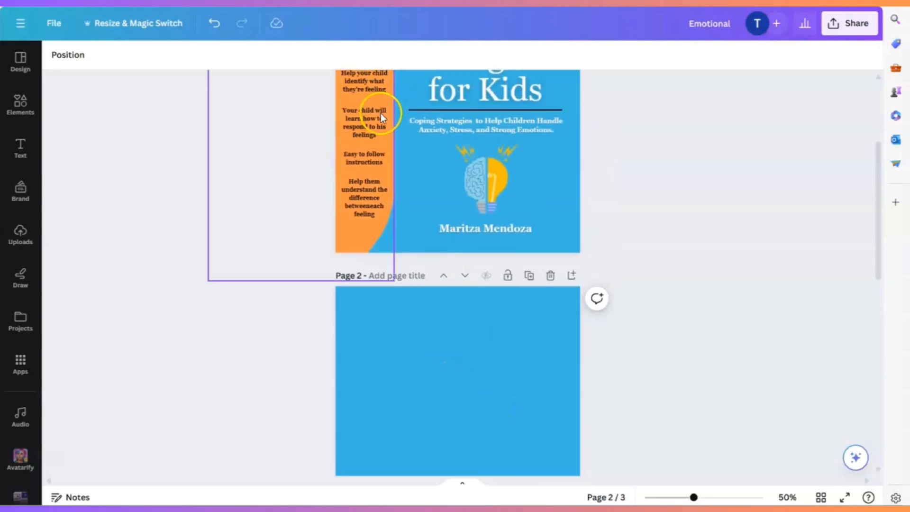
- Correct the cover's orange sidebar text so the line reads "Your child will learn how to respond to their feelings"
scroll(380, 113, "up", 5)
left_click(355, 404)
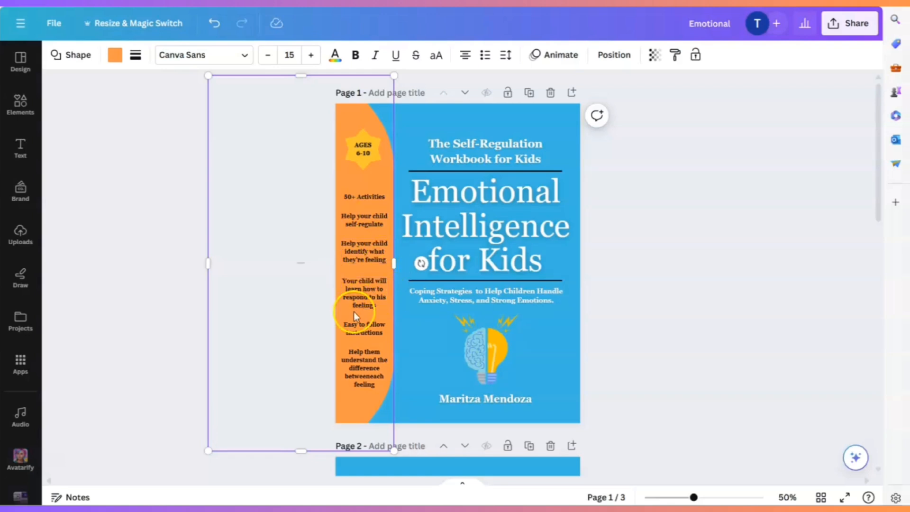
left_click(378, 299)
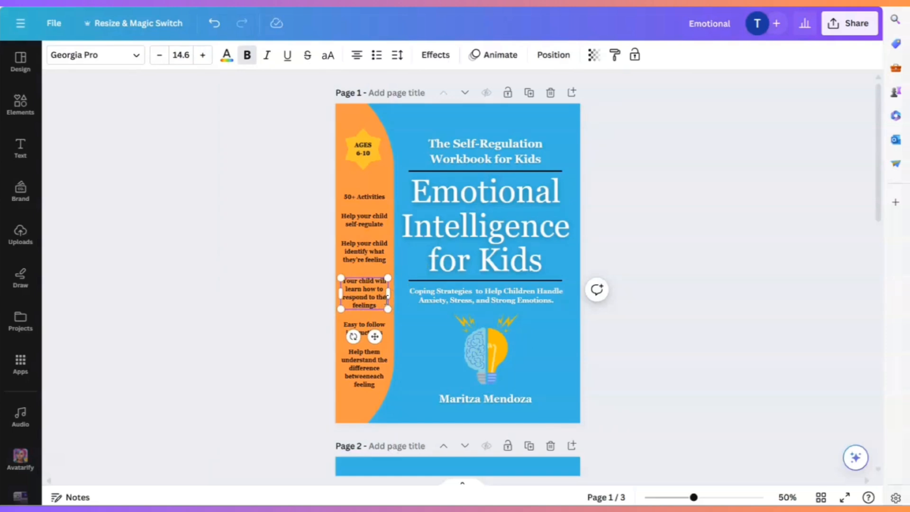
left_click(445, 296)
- Add a pill shape from the shapes collection to page 2 and place it upright over the page's upper left corner
scroll(734, 339, "down", 5)
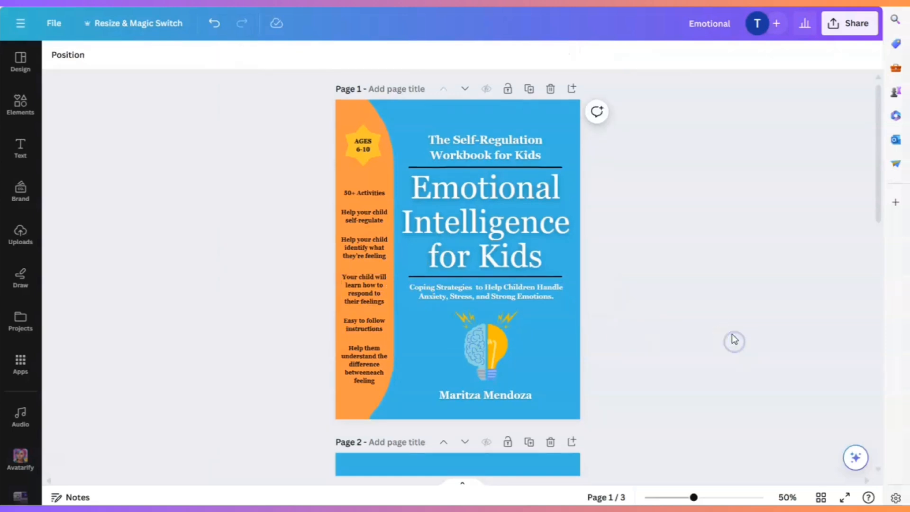
scroll(738, 335, "down", 3)
left_click(553, 253)
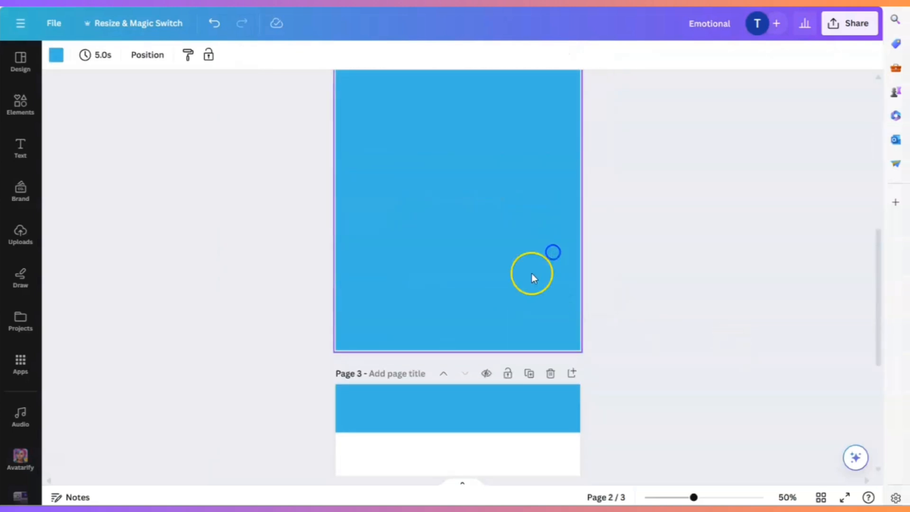
scroll(532, 277, "up", 3)
left_click(27, 106)
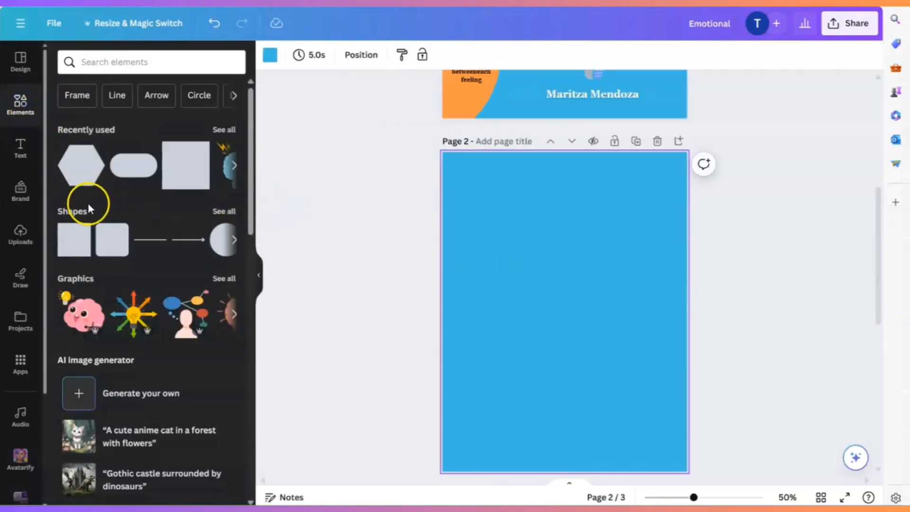
left_click(222, 211)
scroll(165, 280, "down", 8)
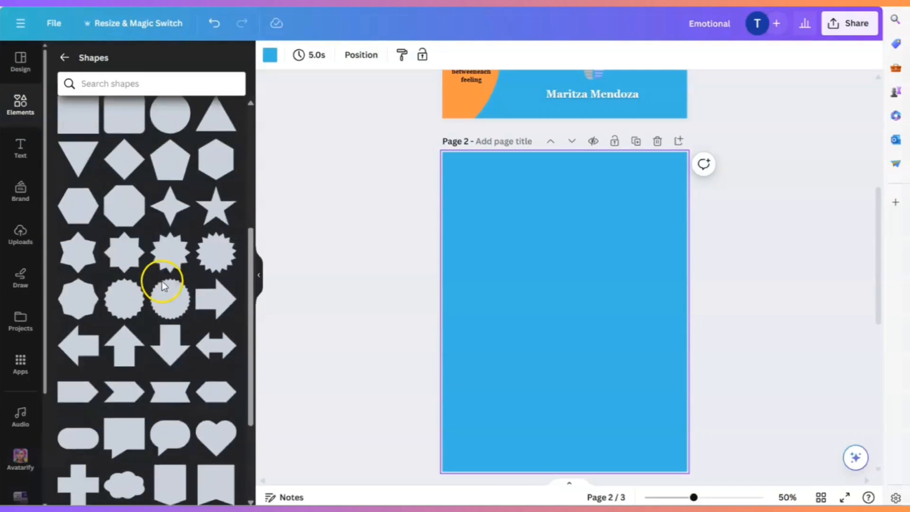
scroll(562, 210, "up", 5)
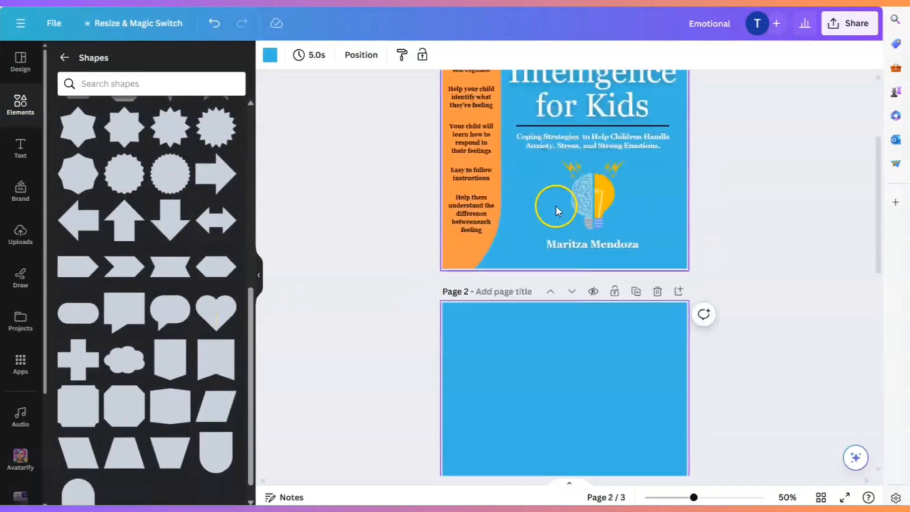
scroll(564, 206, "down", 6)
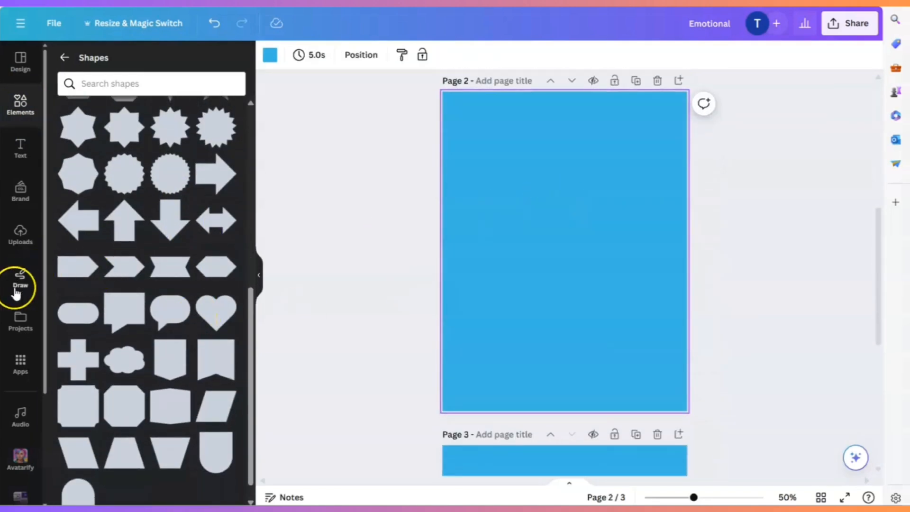
left_click(76, 311)
left_click_drag(553, 300, 440, 128)
left_click(628, 195)
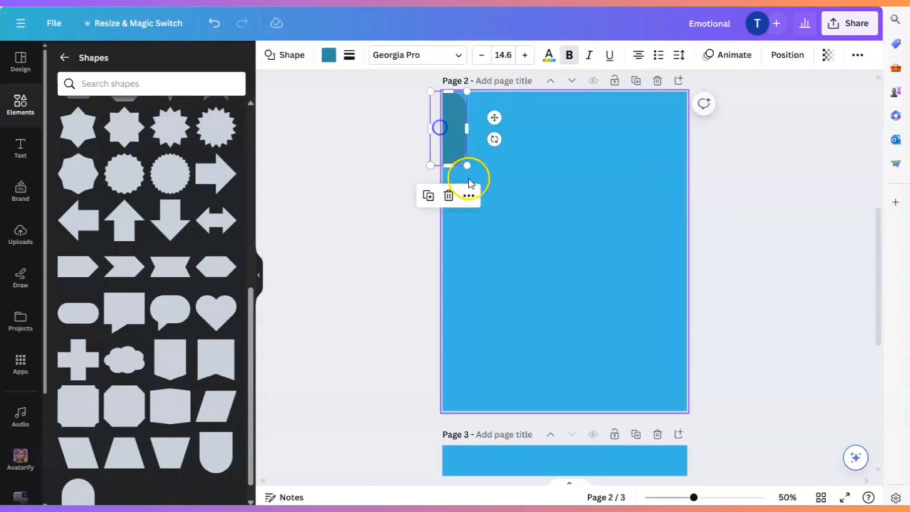
- Enlarge the pill shape to span page 2's full height and shift it partly off the left edge, forming a curved sidebar
left_click_drag(467, 163, 595, 430)
left_click_drag(516, 278, 470, 275)
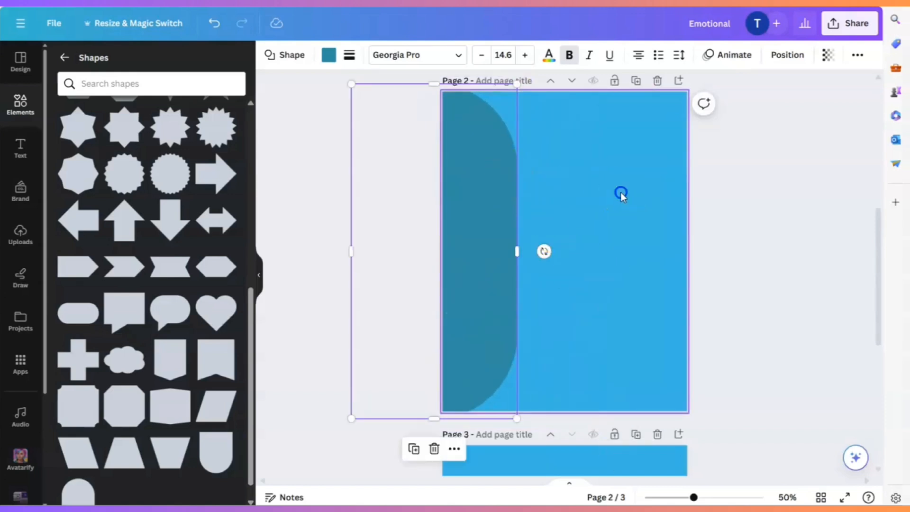
scroll(663, 223, "up", 5)
scroll(762, 232, "down", 1)
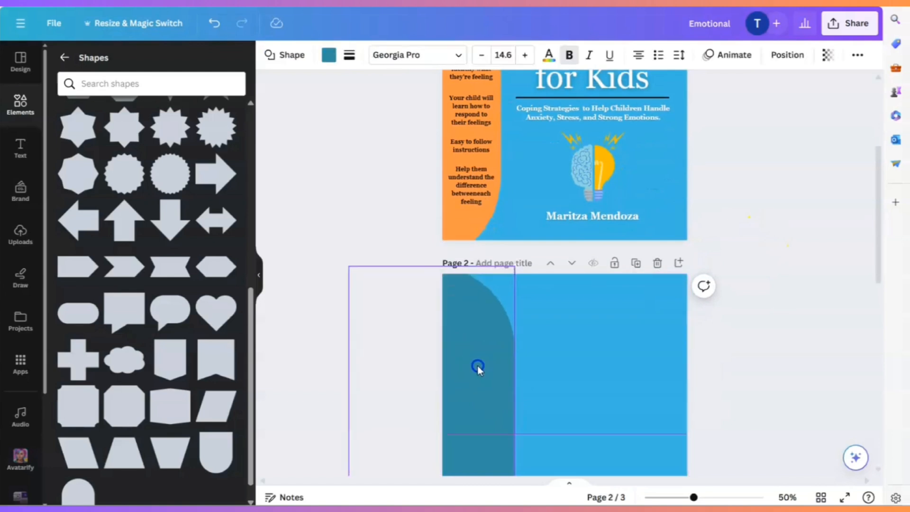
left_click(609, 367)
scroll(610, 366, "down", 3)
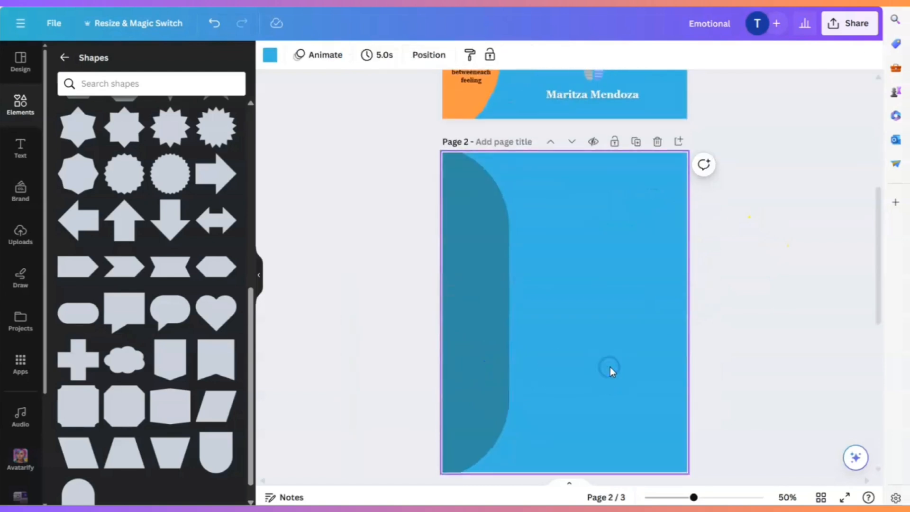
- Fill page 2's curved sidebar shape with the golden yellow from the default solid colors
left_click(468, 296)
left_click(326, 55)
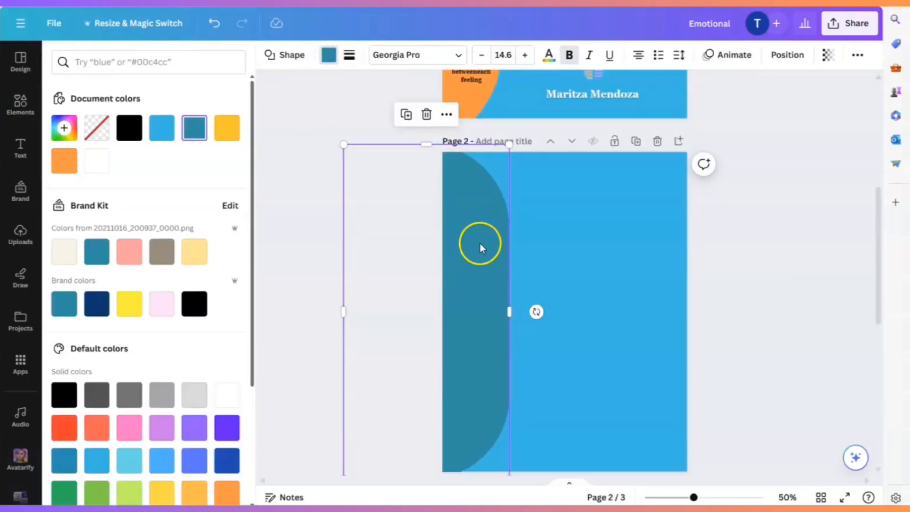
left_click(130, 306)
left_click(161, 492)
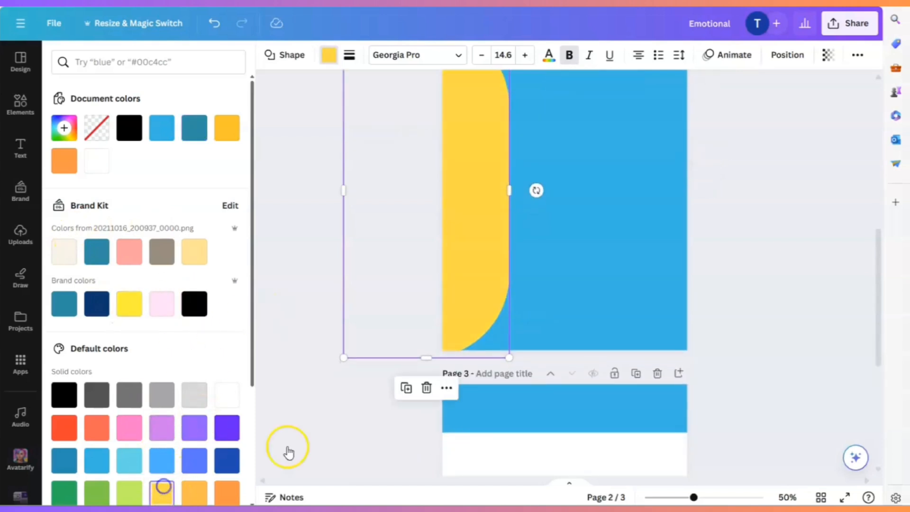
left_click(578, 225)
- Add a cloud shape from the shapes collection to page 2, as a counterpart to the cover's age badge
scroll(808, 279, "up", 5)
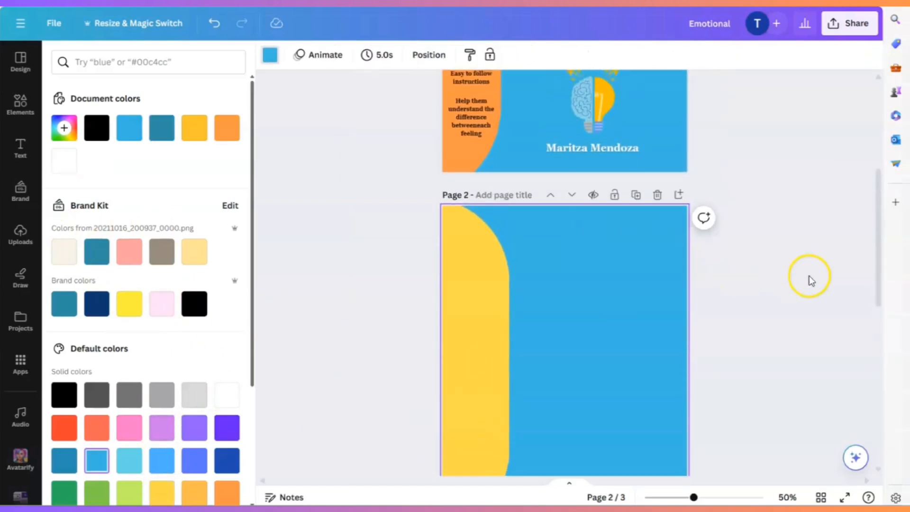
scroll(471, 282, "up", 5)
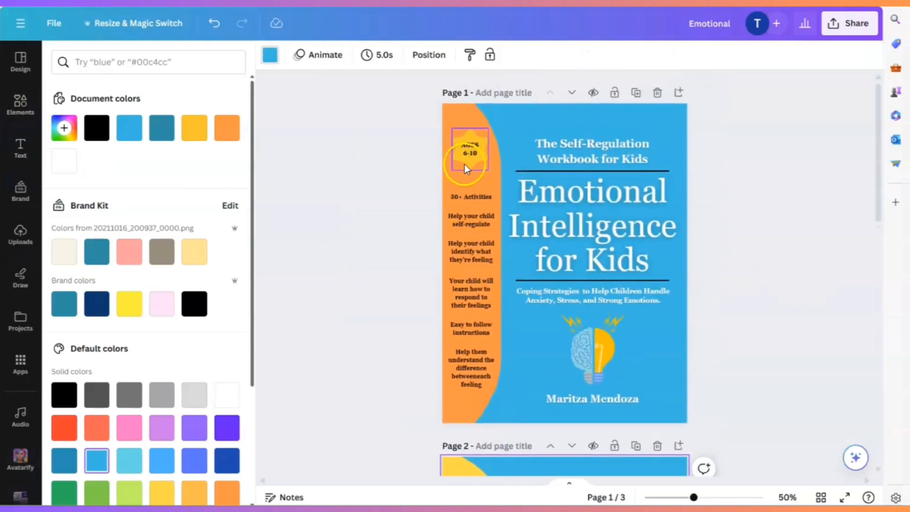
left_click(464, 164)
scroll(598, 322, "down", 5)
left_click(590, 327)
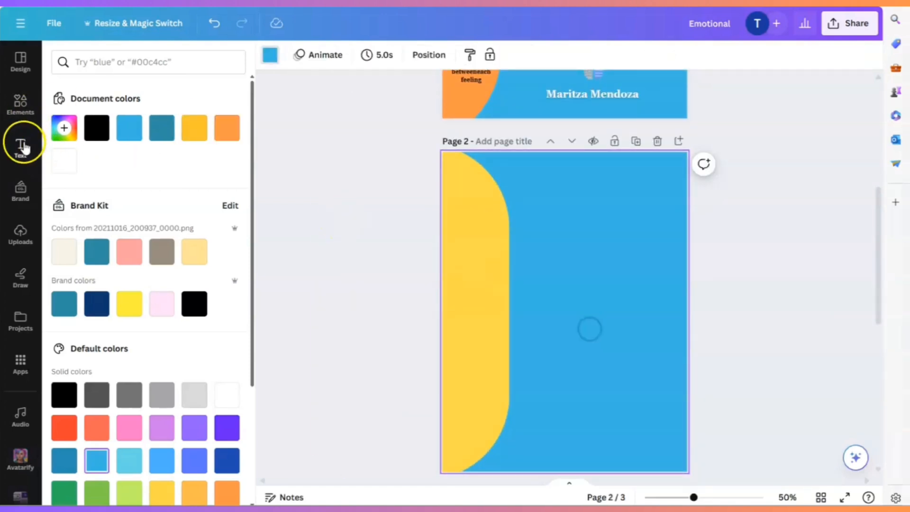
left_click(21, 112)
scroll(175, 332, "down", 2)
scroll(166, 284, "up", 2)
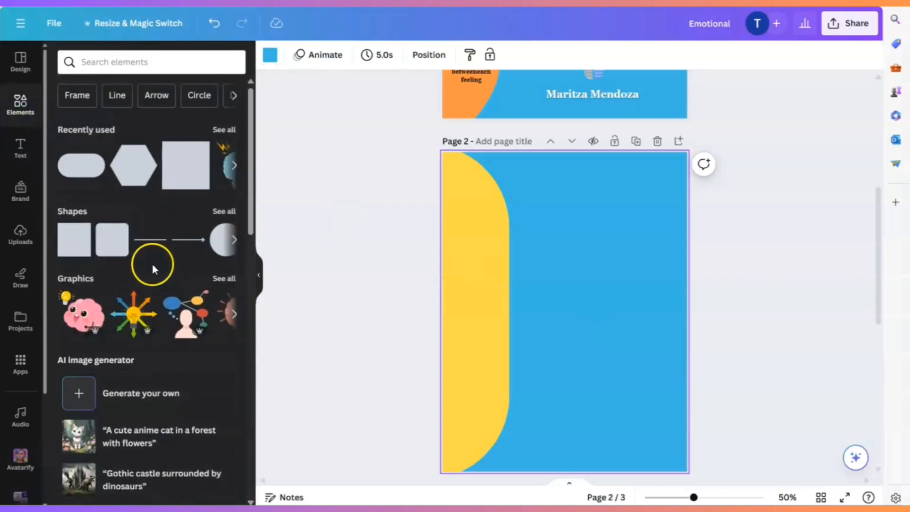
left_click(223, 211)
scroll(194, 332, "down", 5)
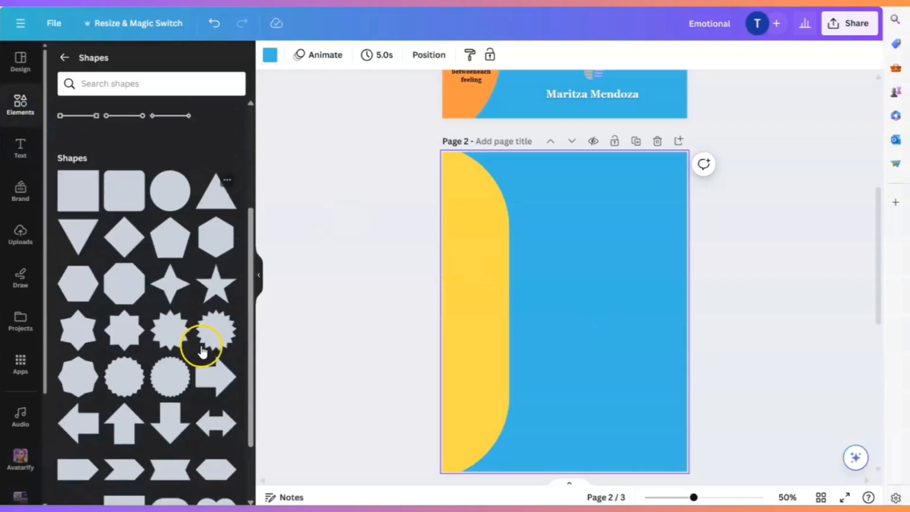
scroll(197, 345, "up", 1)
scroll(197, 346, "down", 4)
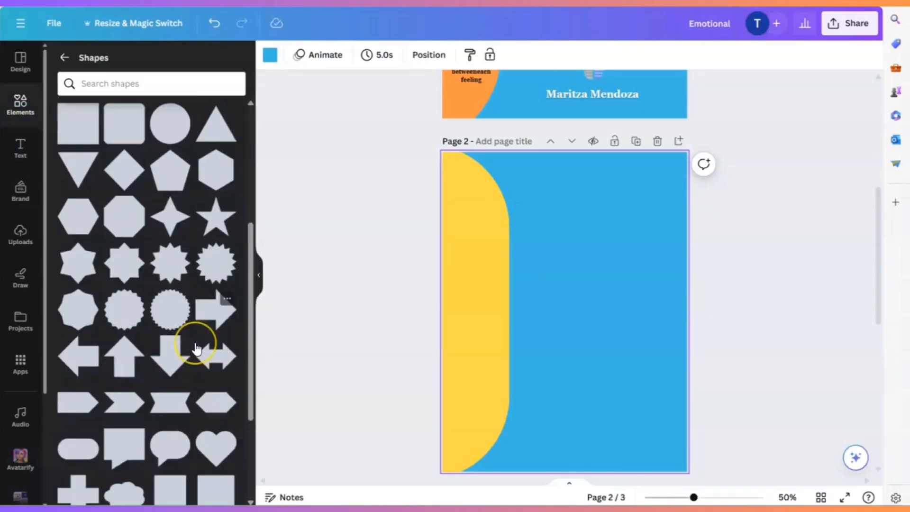
scroll(197, 350, "down", 1)
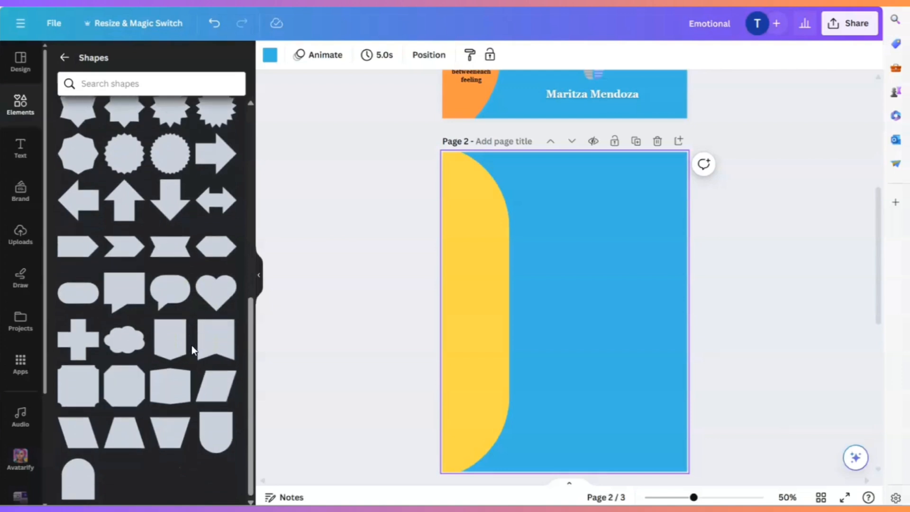
left_click(127, 341)
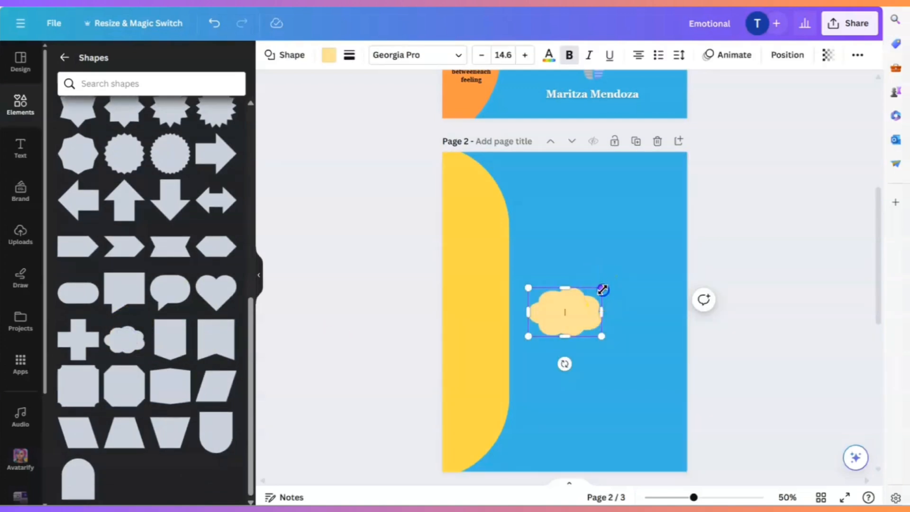
- Shrink the cloud shape and place it in the upper part of page 2's yellow sidebar
left_click_drag(602, 290, 583, 299)
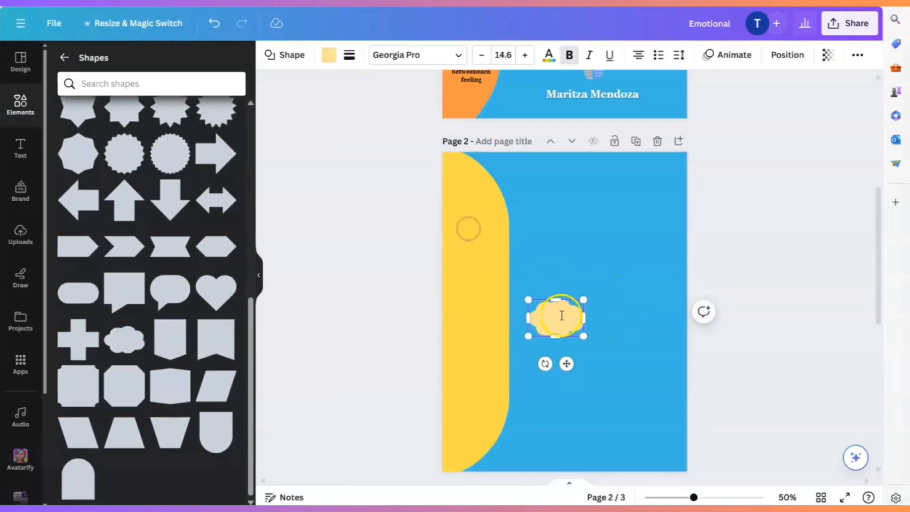
mouse_move(527, 299)
left_mouse_down()
mouse_move(549, 309)
mouse_move(538, 312)
left_mouse_up()
left_click_drag(570, 364, 483, 243)
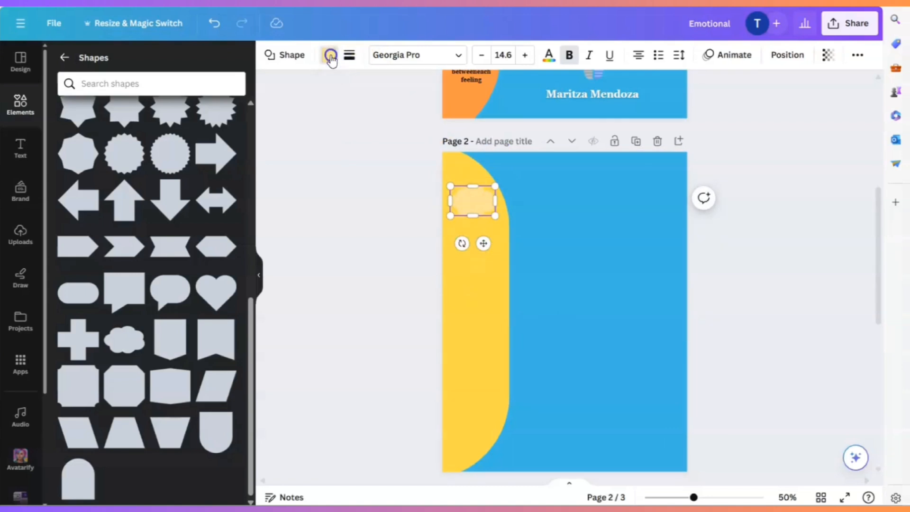
- Fill the cloud shape with white from the default solid colors
left_click(330, 55)
scroll(157, 304, "down", 2)
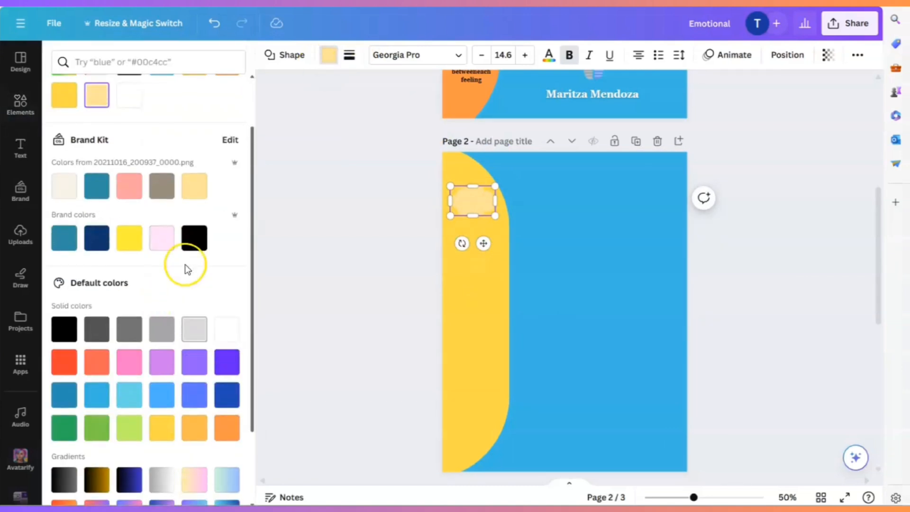
left_click(227, 330)
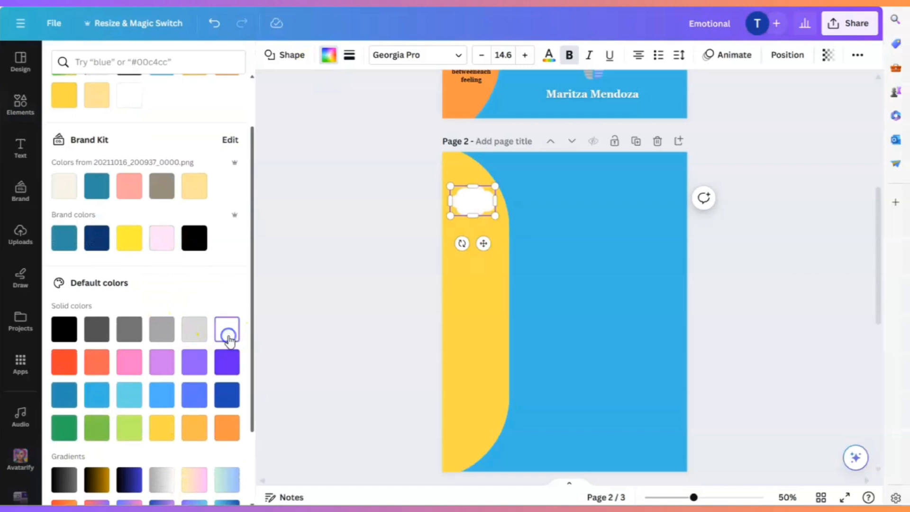
left_click(565, 256)
- Duplicate the cover's "Emotional Intelligence for Kids" title and place the copy on page 2 beside the sidebar, scaled to size 79.3
scroll(576, 260, "up", 6)
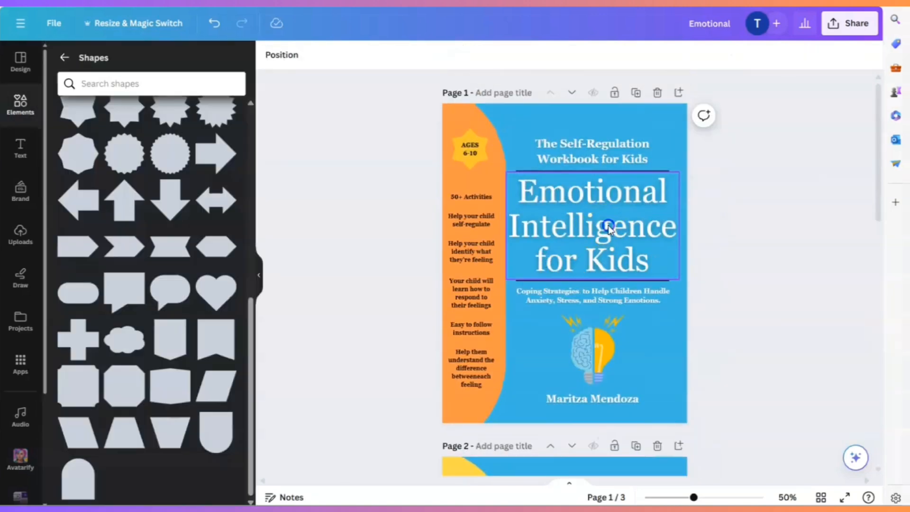
left_click(610, 229)
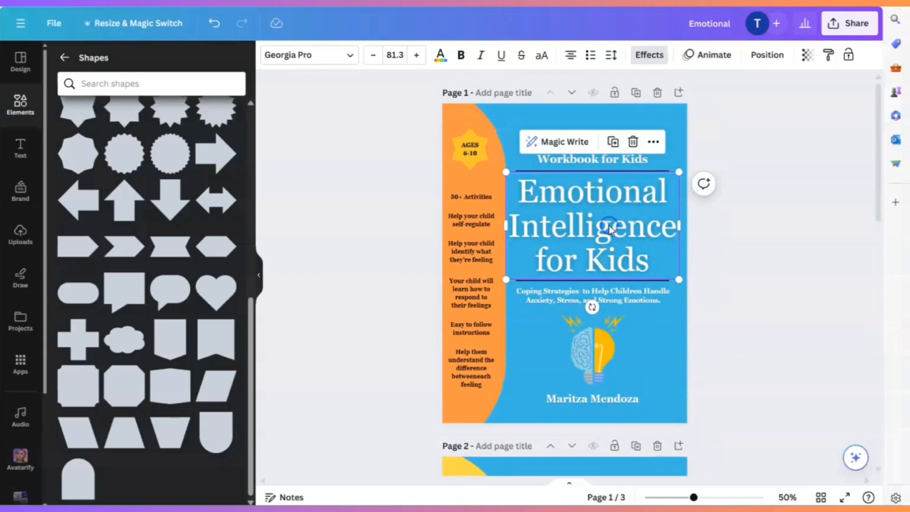
left_click(611, 142)
left_click_drag(590, 218, 592, 379)
scroll(636, 375, "down", 1)
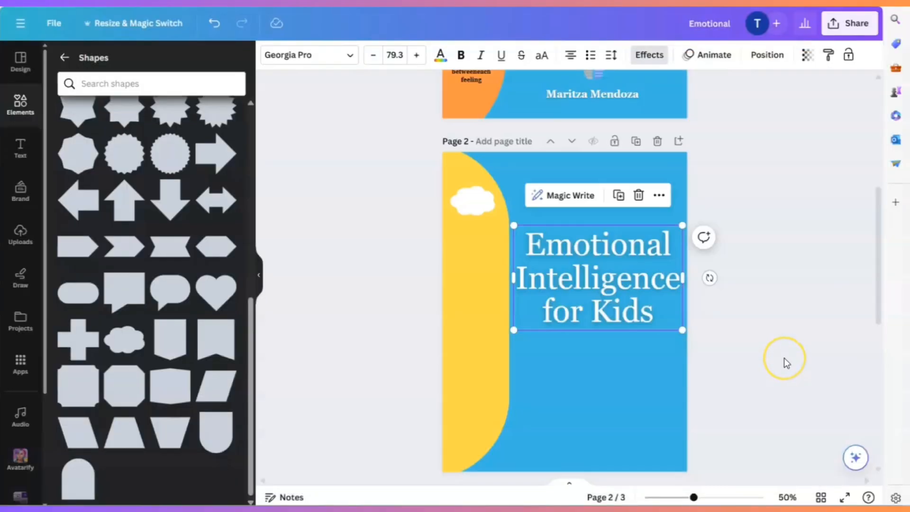
left_click(725, 312)
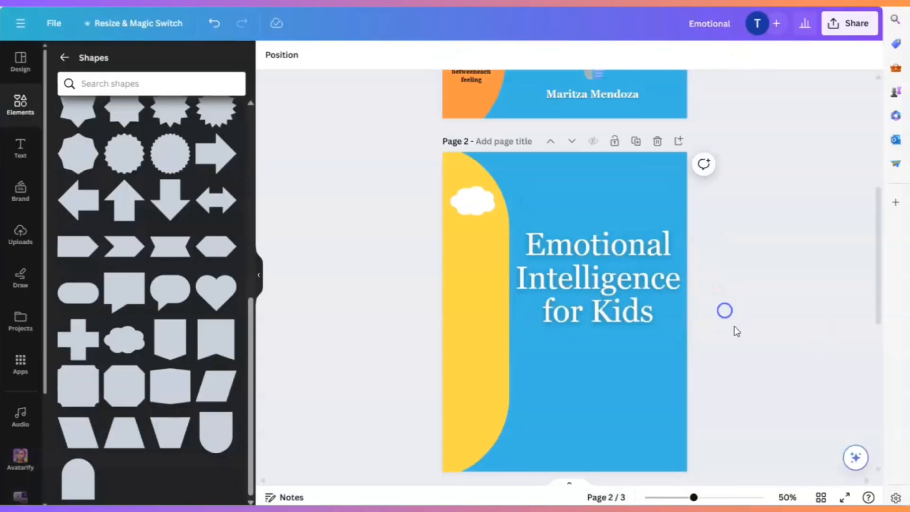
- Find the line shapes in the elements library and add a plain solid line to page 2
scroll(758, 348, "up", 2)
scroll(775, 345, "down", 2)
scroll(777, 341, "up", 6)
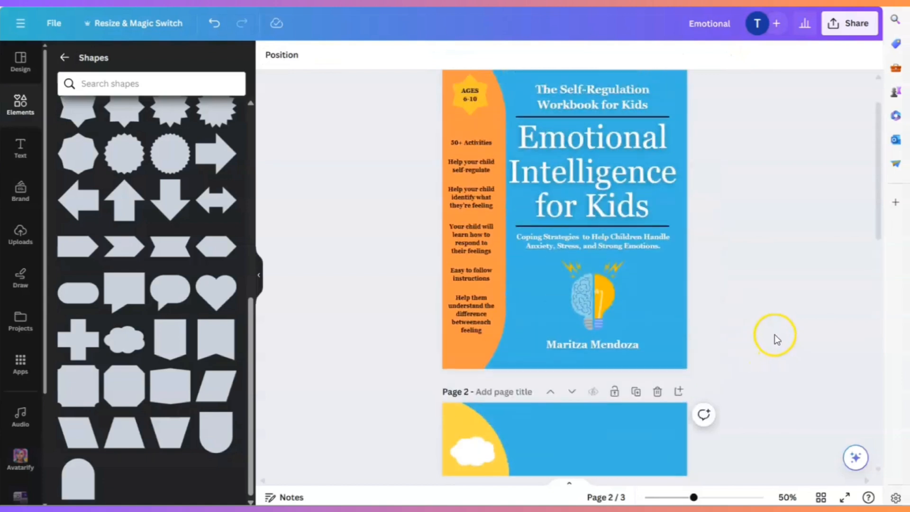
scroll(729, 327, "down", 5)
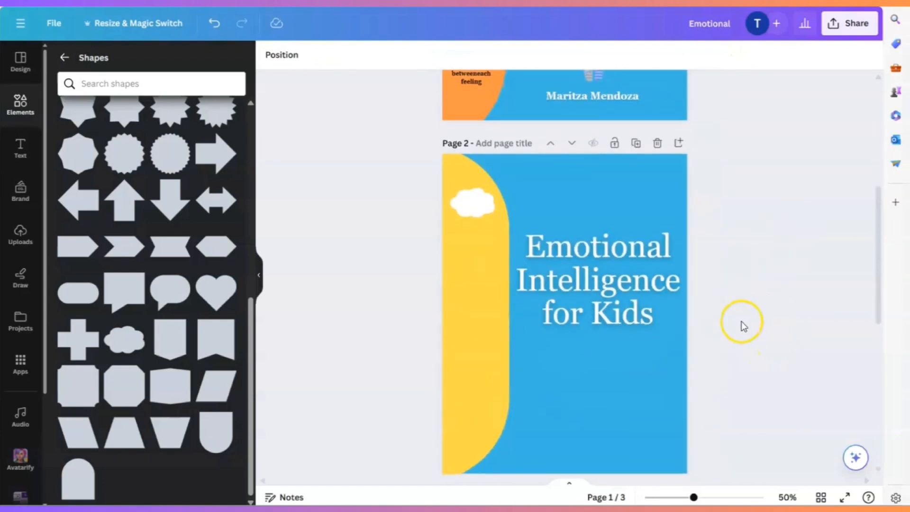
left_click(63, 58)
left_click(117, 108)
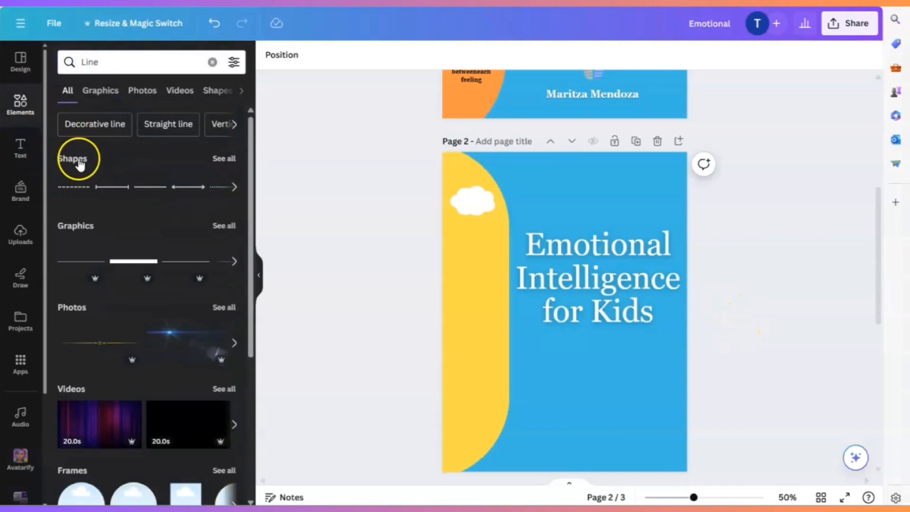
left_click(225, 159)
left_click(76, 153)
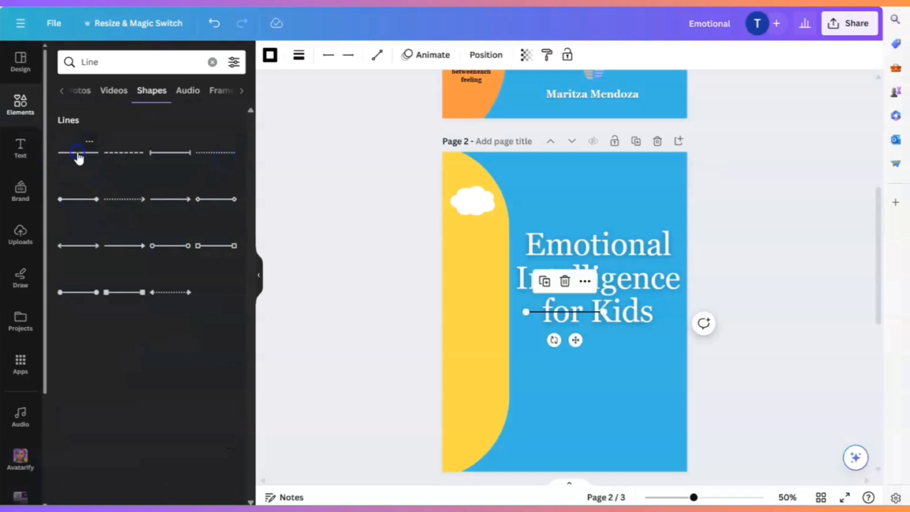
- Place the line horizontally above page 2's title and extend it to nearly the title's width
left_click_drag(583, 248, 603, 237)
left_click_drag(557, 216, 522, 215)
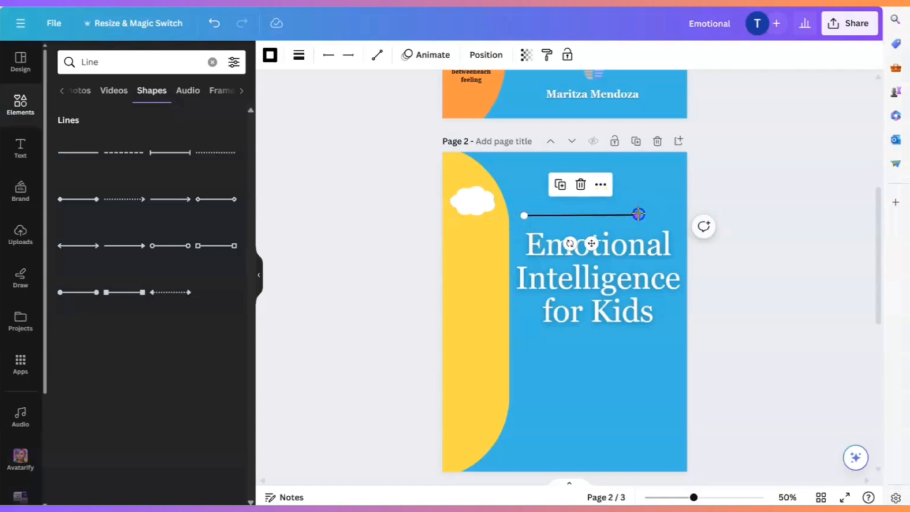
left_click_drag(636, 213, 669, 211)
left_click(615, 389)
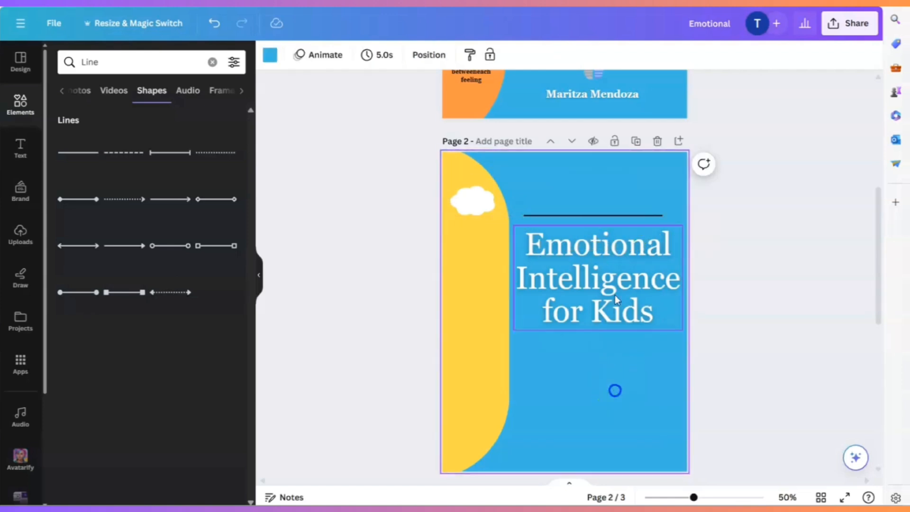
- Duplicate the line, place the copy below page 2's title, and align the upper line with it
left_click(598, 215)
left_click(577, 189)
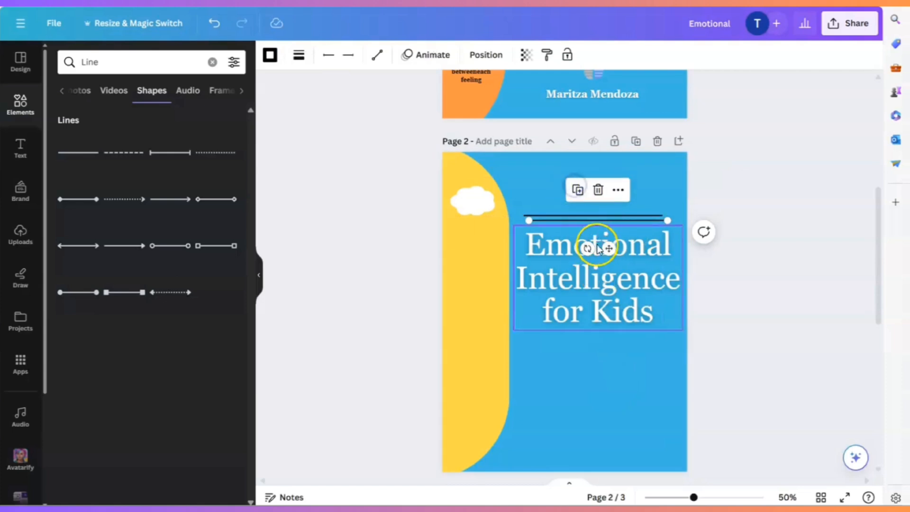
left_click_drag(609, 246, 614, 369)
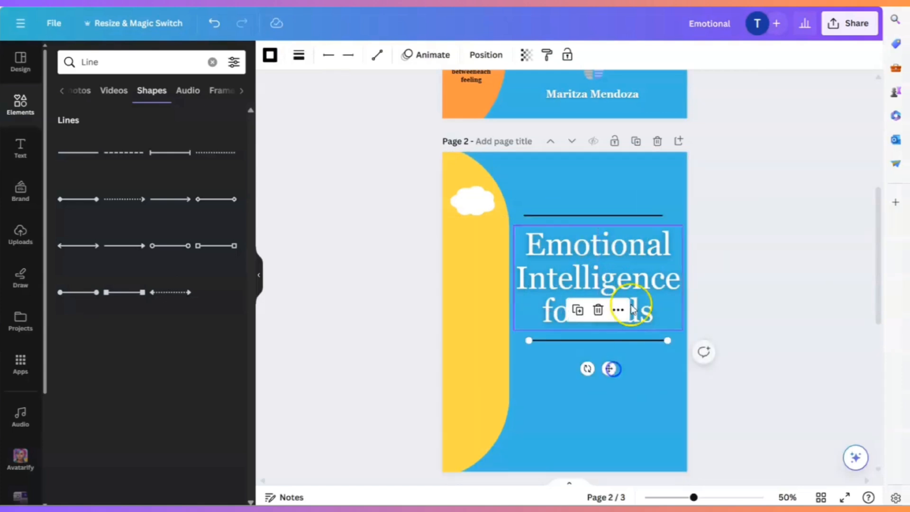
left_click(621, 216)
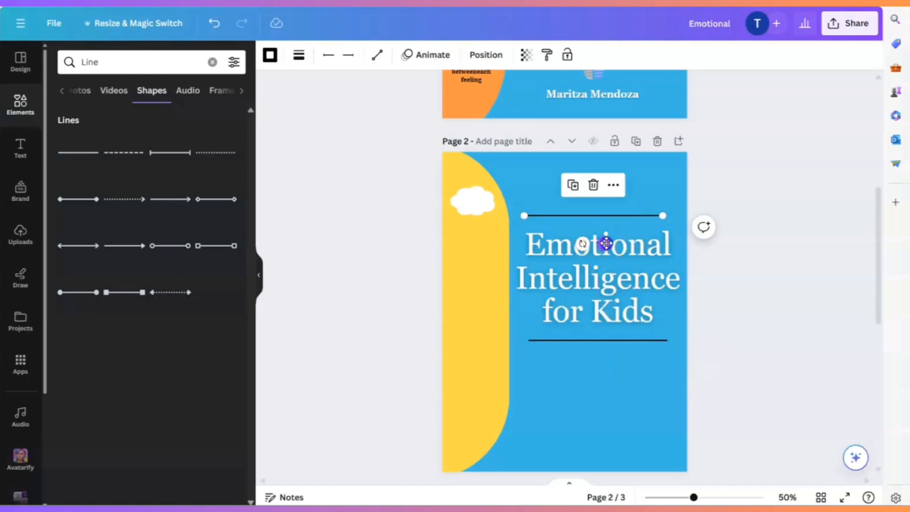
left_click_drag(603, 243, 607, 243)
left_click(657, 382)
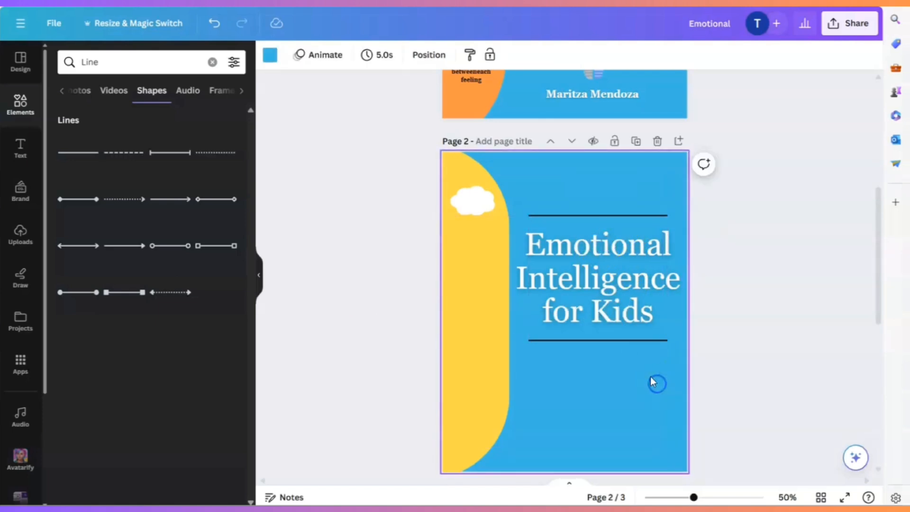
- Duplicate the cover's "The Self-Regulation Workbook for Kids" text and place the copy above page 2's upper line
scroll(644, 387, "up", 6)
left_click(582, 153)
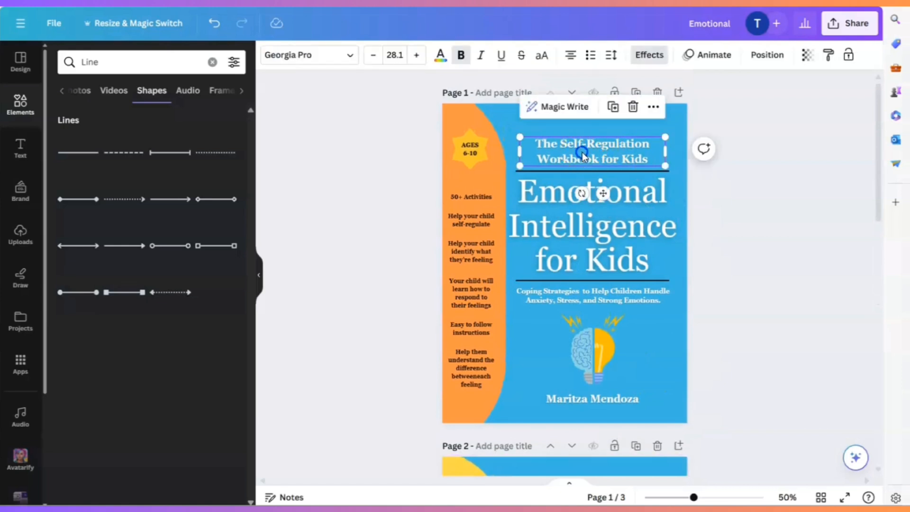
left_click(615, 113)
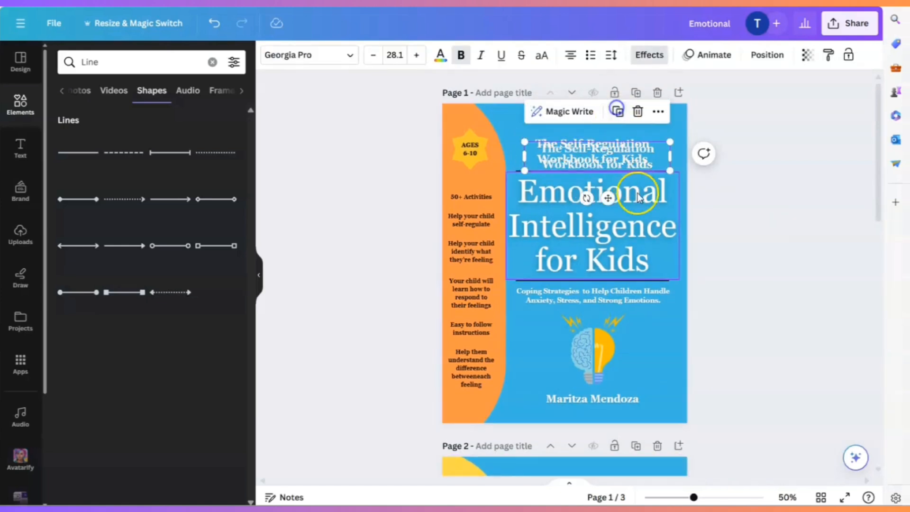
left_click_drag(636, 192, 603, 247)
scroll(601, 266, "down", 4)
left_click(616, 325)
left_click(635, 277)
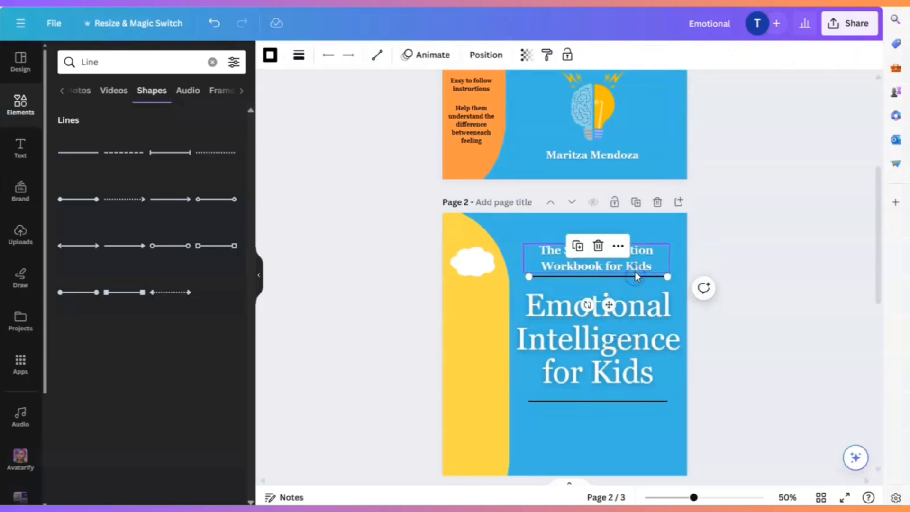
- Change the copied text above page 2's upper line to "The Ultimate Guide for Self-Regulation"
left_click(635, 271)
scroll(794, 361, "down", 2)
scroll(782, 341, "up", 4)
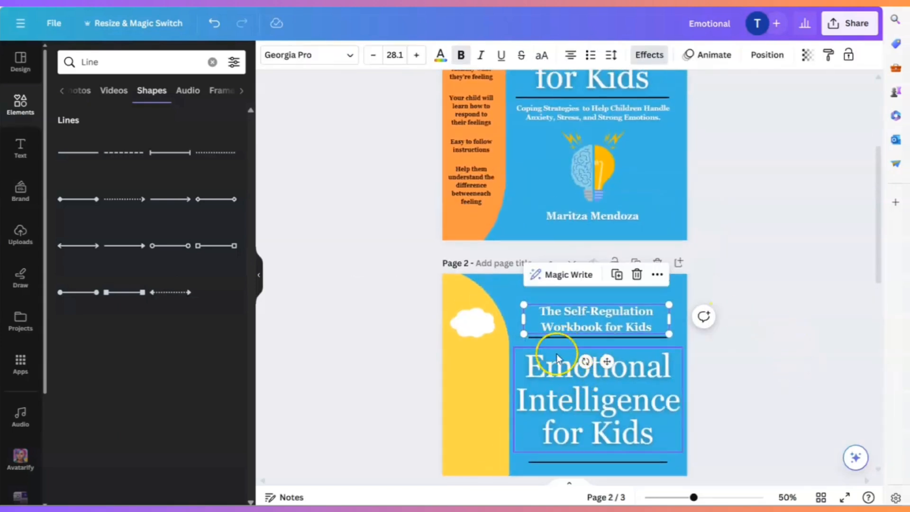
left_click(573, 320)
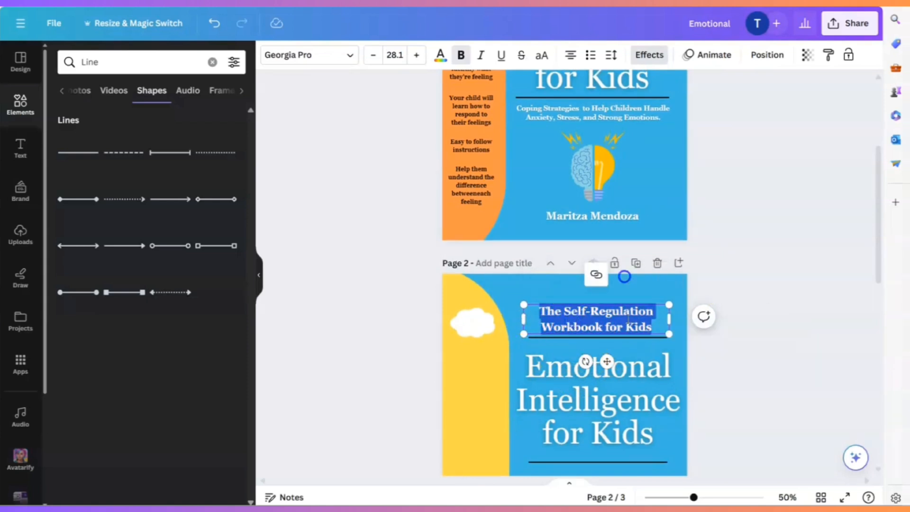
left_click(654, 327)
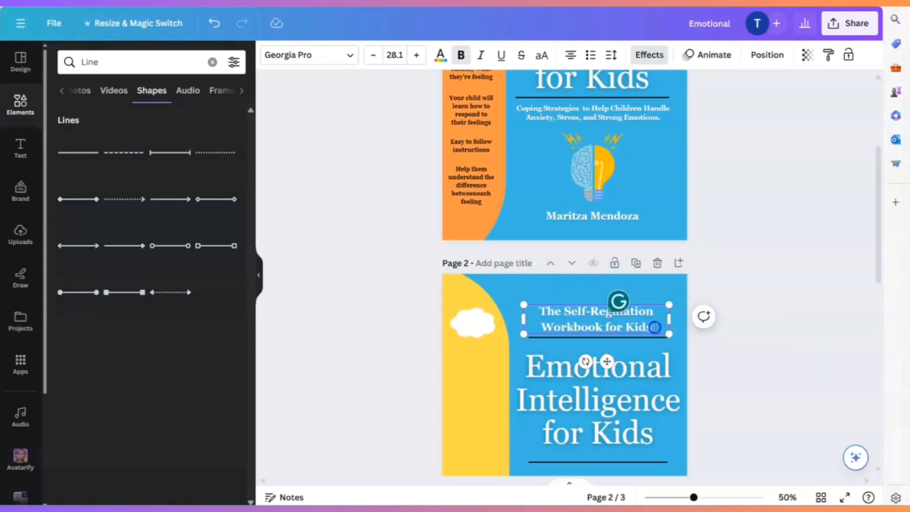
left_click_drag(654, 326, 550, 312)
key("BackSpace")
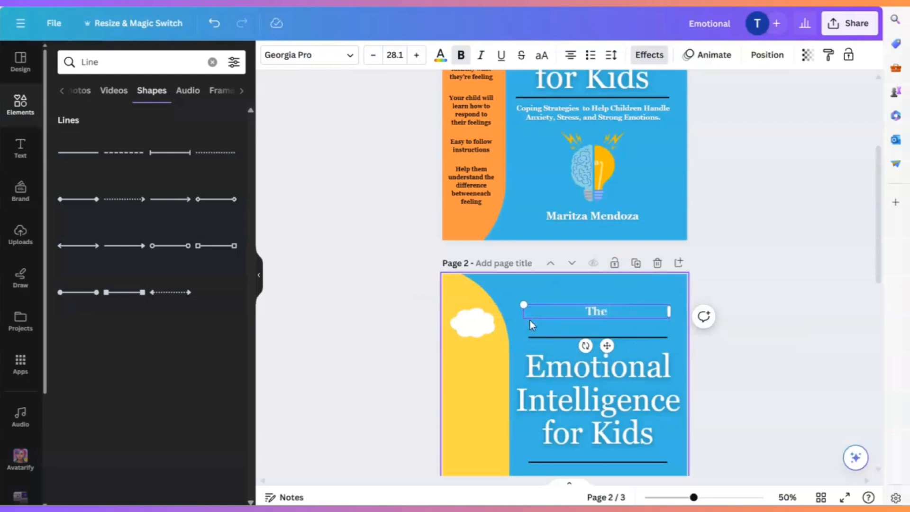
type("Ultimate Guide")
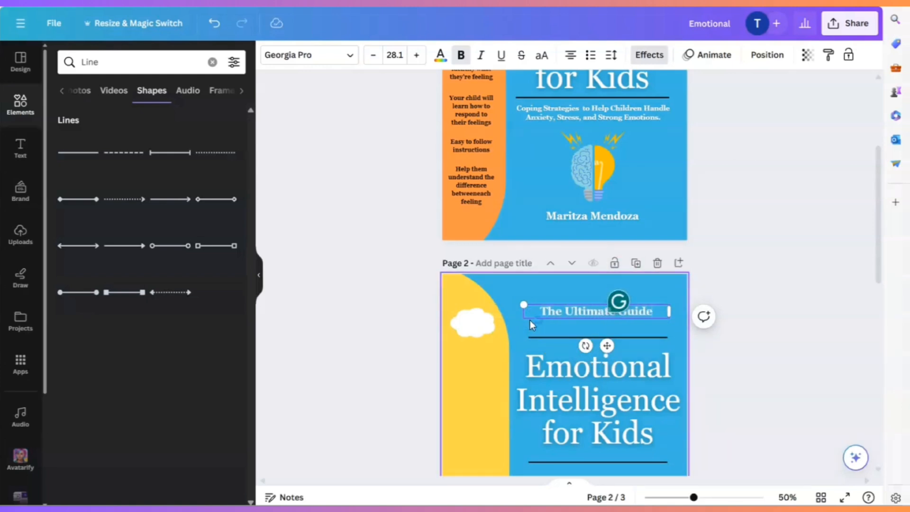
type(" for ")
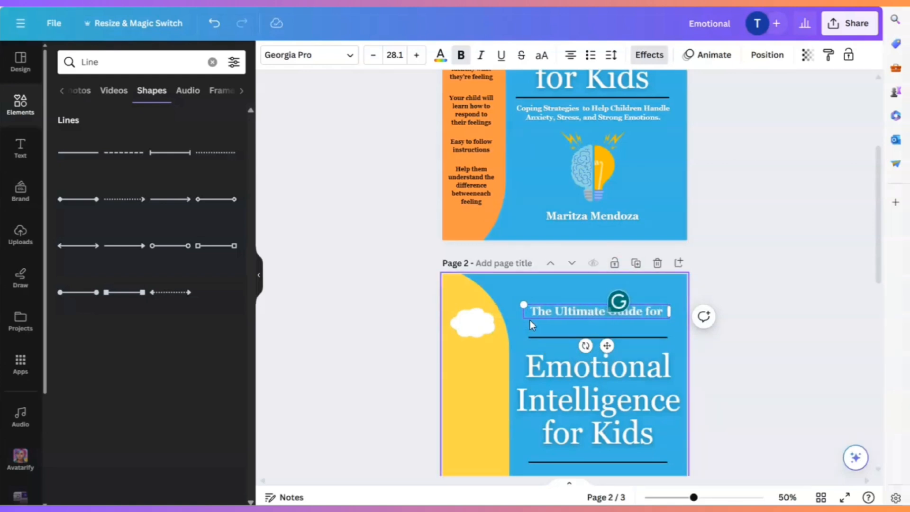
type("Self-")
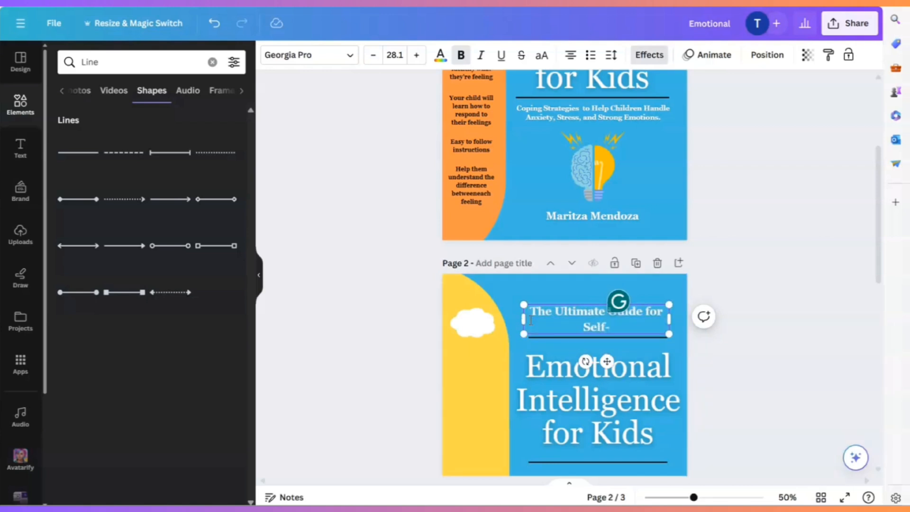
type("Ref")
key("BackSpace")
type("gulation")
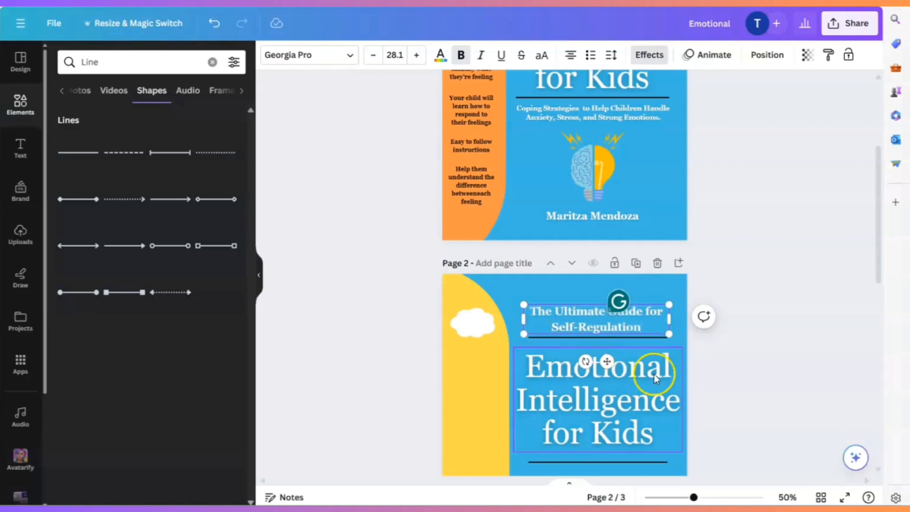
left_click(729, 372)
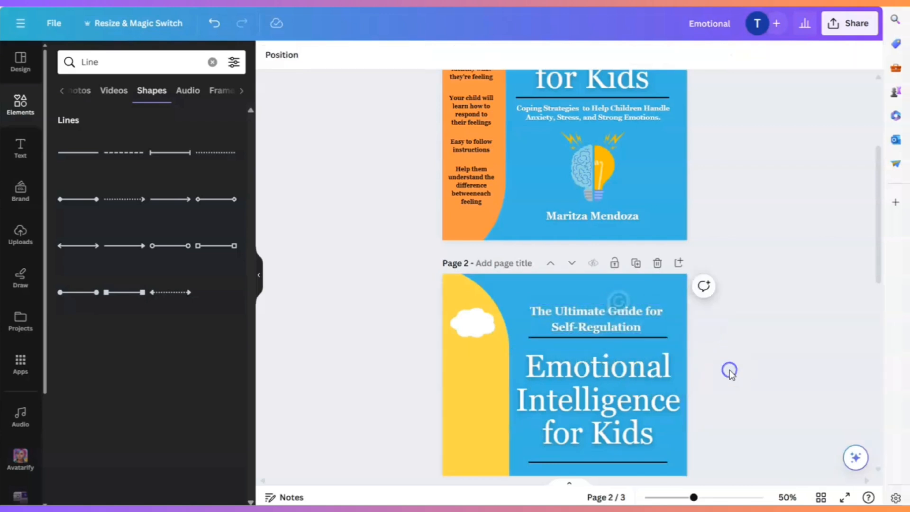
- Nudge the "The Ultimate Guide for Self-Regulation" text slightly up and centre it over page 2's upper line
scroll(746, 369, "down", 1)
left_click(622, 252)
left_click(744, 301)
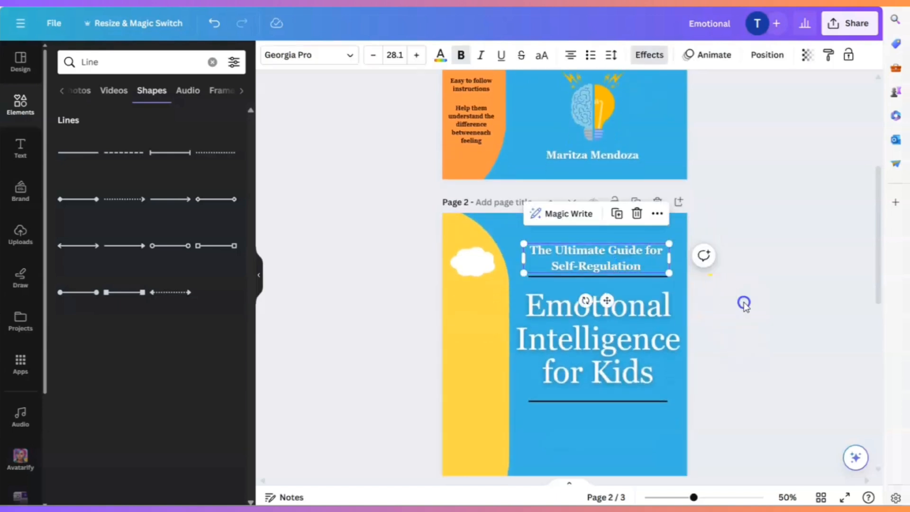
left_click_drag(619, 268, 620, 262)
left_click(709, 315)
- Duplicate the cover's "Coping Strategies to Help Children Handle Anxiety, Stress, and Strong Emotions." text and place the copy below page 2's lower line
scroll(751, 314, "up", 4)
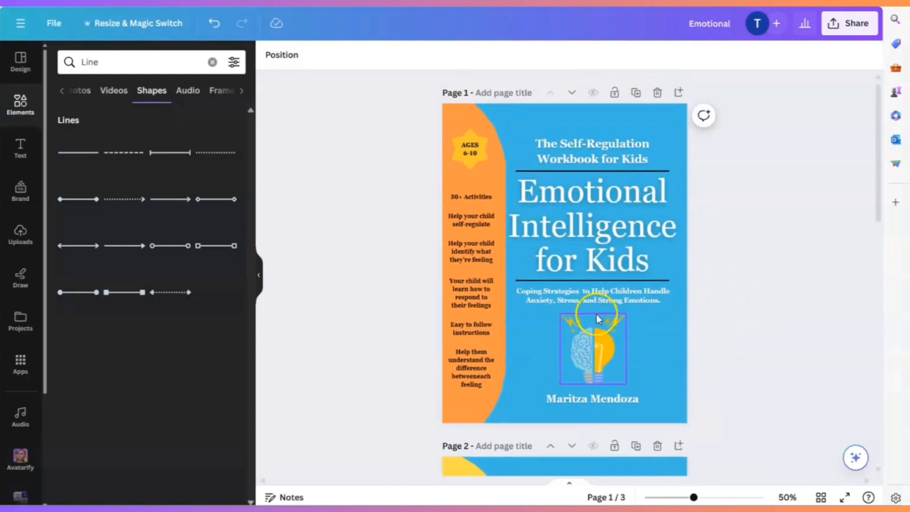
left_click(604, 302)
left_click(613, 257)
left_click_drag(599, 305, 595, 357)
scroll(601, 334, "down", 4)
scroll(599, 351, "down", 2)
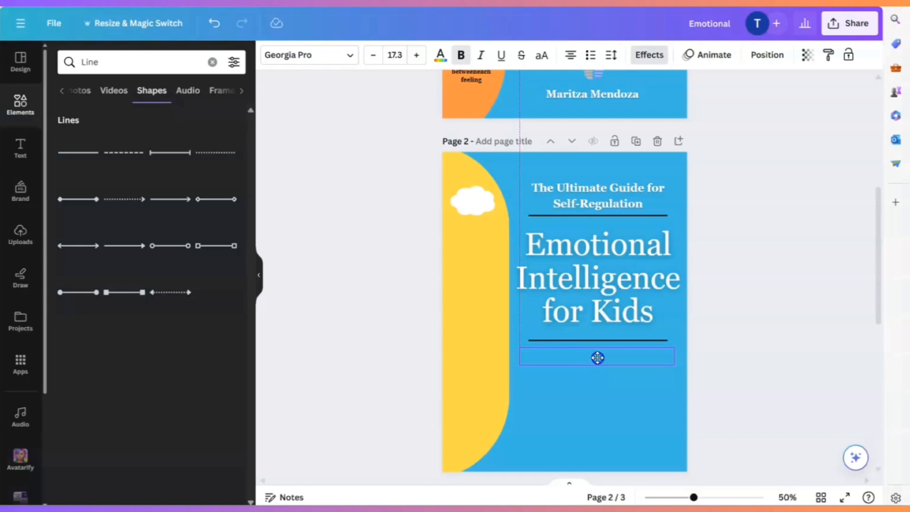
left_click_drag(596, 357, 597, 357)
left_click(636, 423)
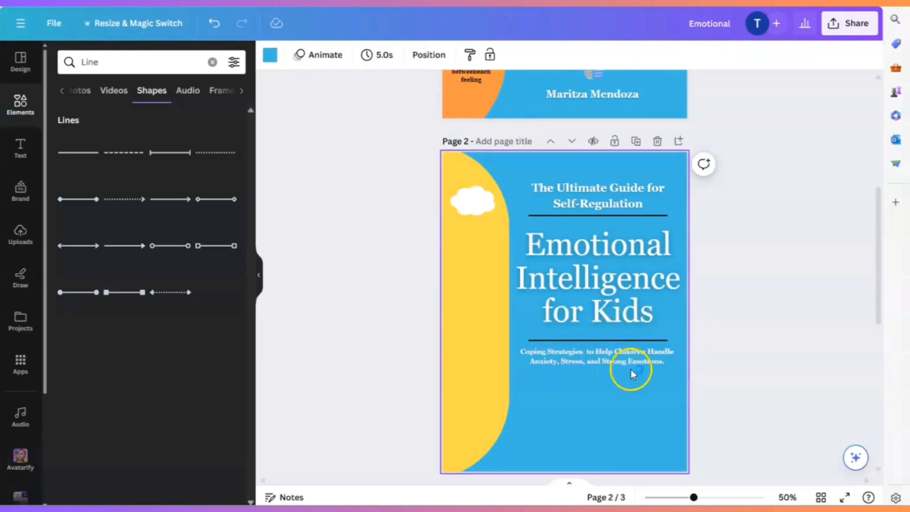
- Move page 2's "Coping Strategies" subtitle slightly down to leave more space beneath the lower line
left_click(647, 362)
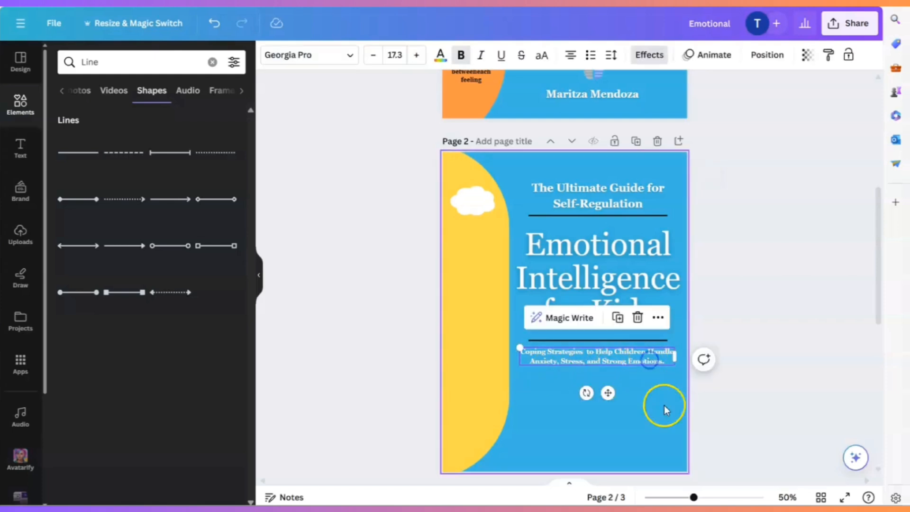
left_click(668, 422)
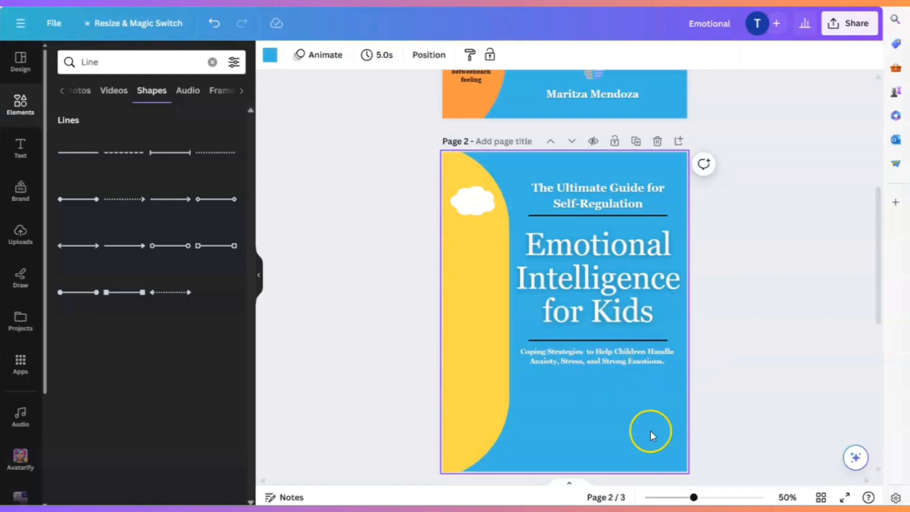
scroll(654, 430, "up", 2)
scroll(616, 403, "down", 2)
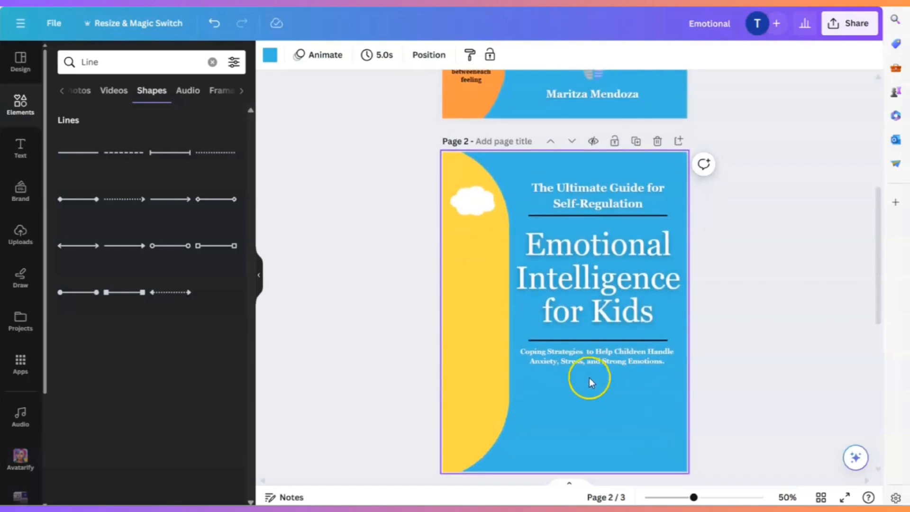
left_click(601, 357)
left_click(615, 425)
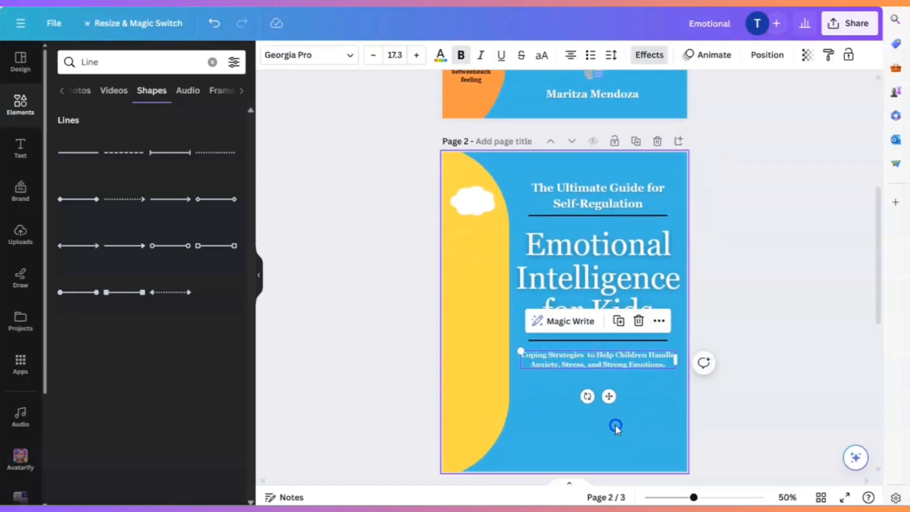
left_click(602, 339)
left_click(635, 448)
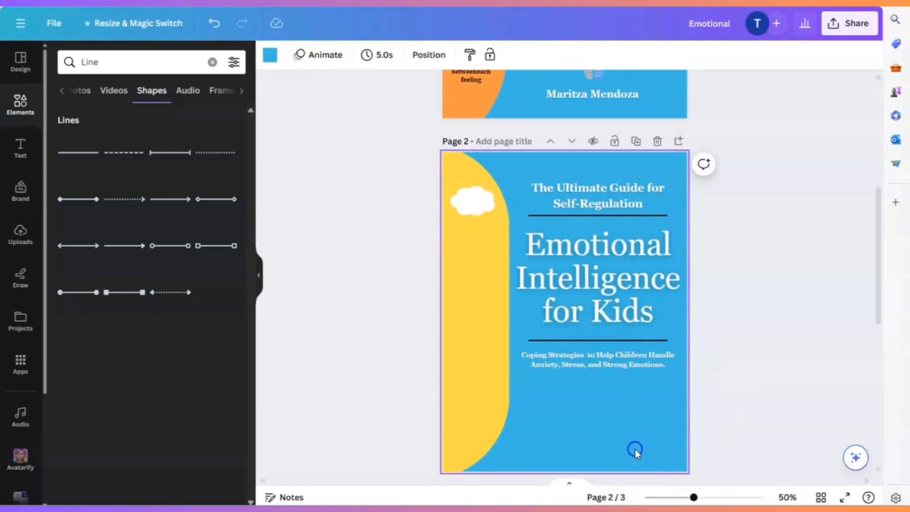
- Search the elements library for "kids mind" and show all matching graphics
scroll(636, 444, "up", 2)
scroll(636, 443, "up", 2)
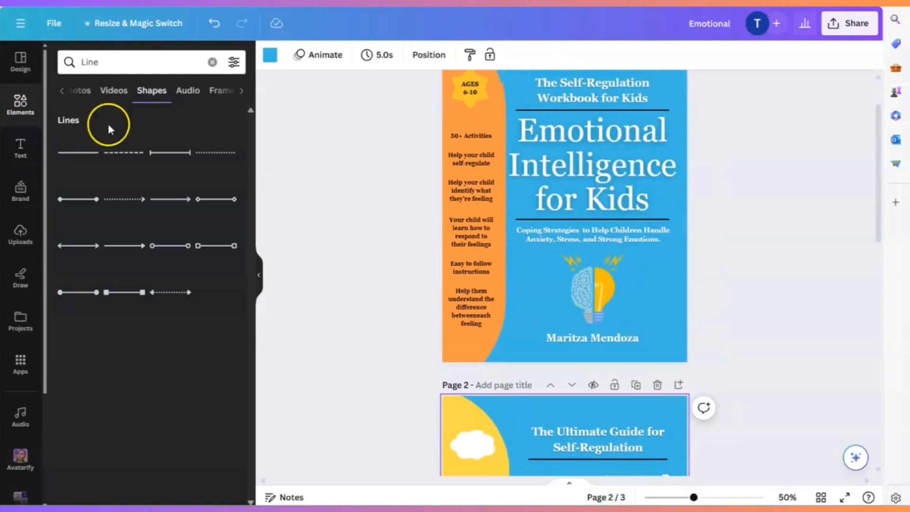
left_click(21, 105)
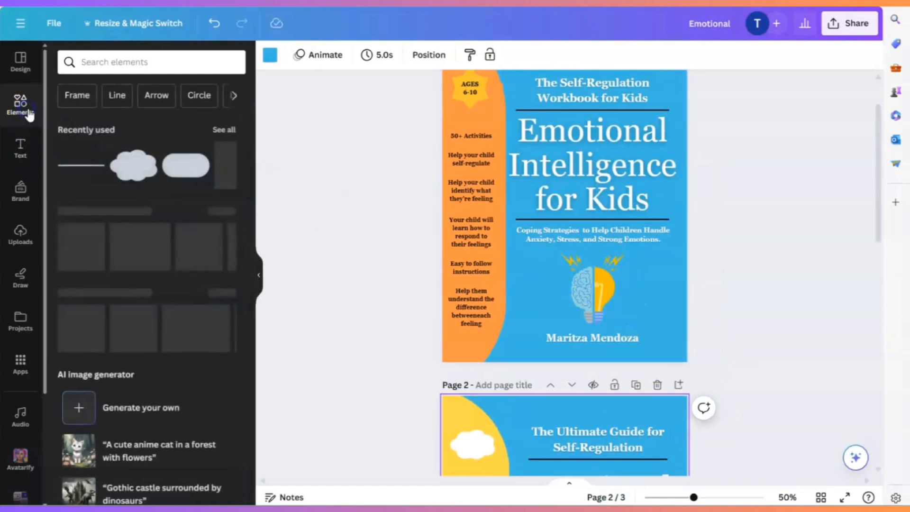
left_click(95, 62)
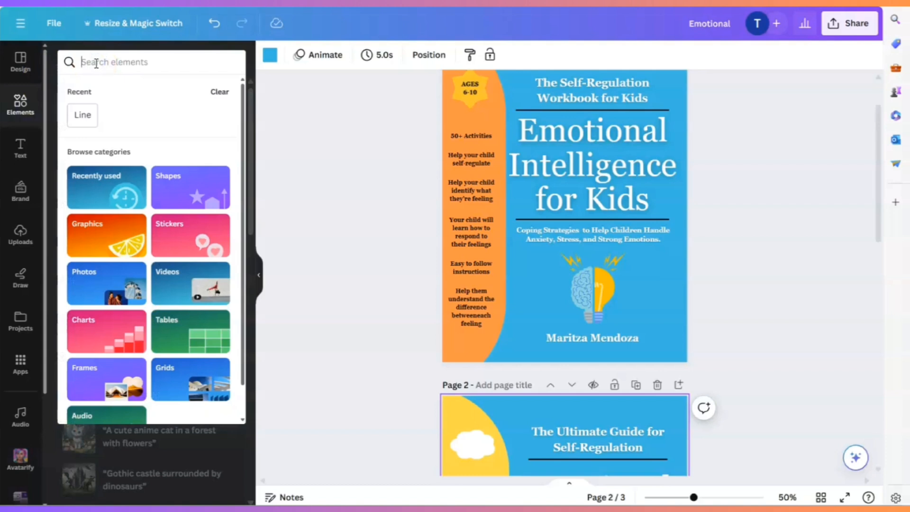
type("kids mind")
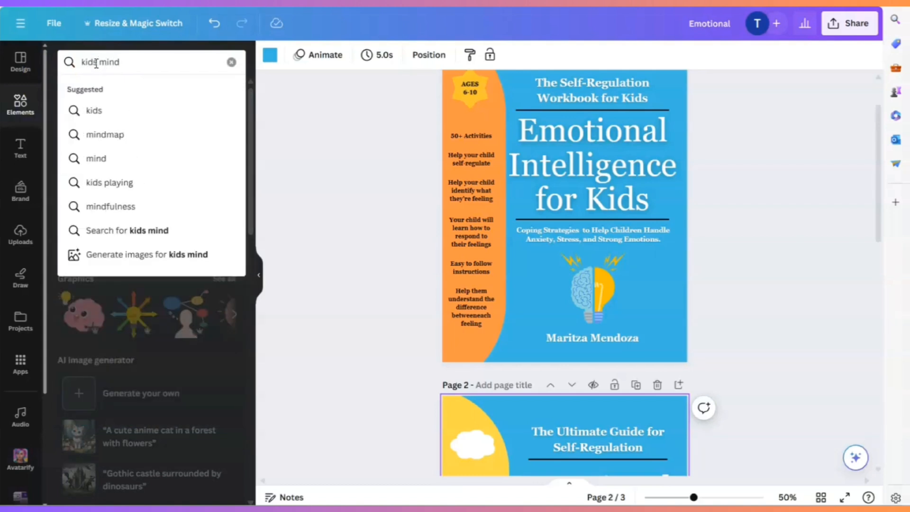
key("Return")
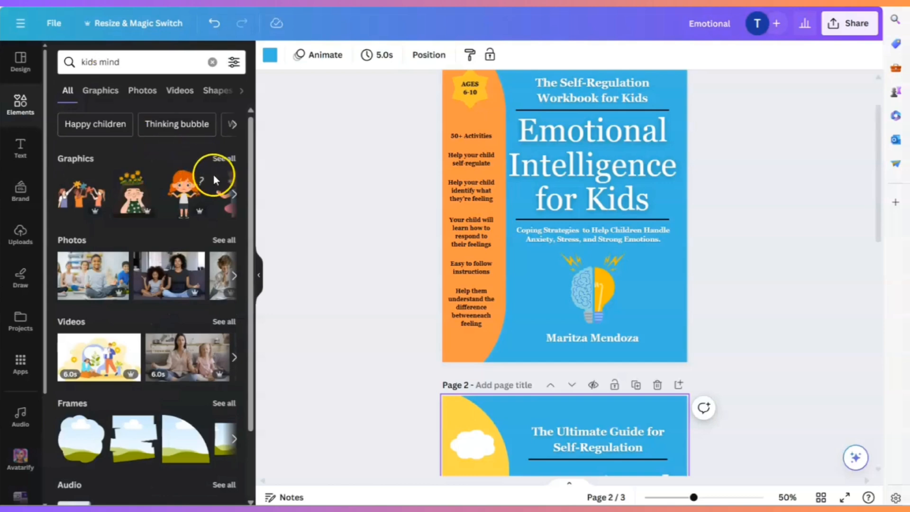
left_click(226, 160)
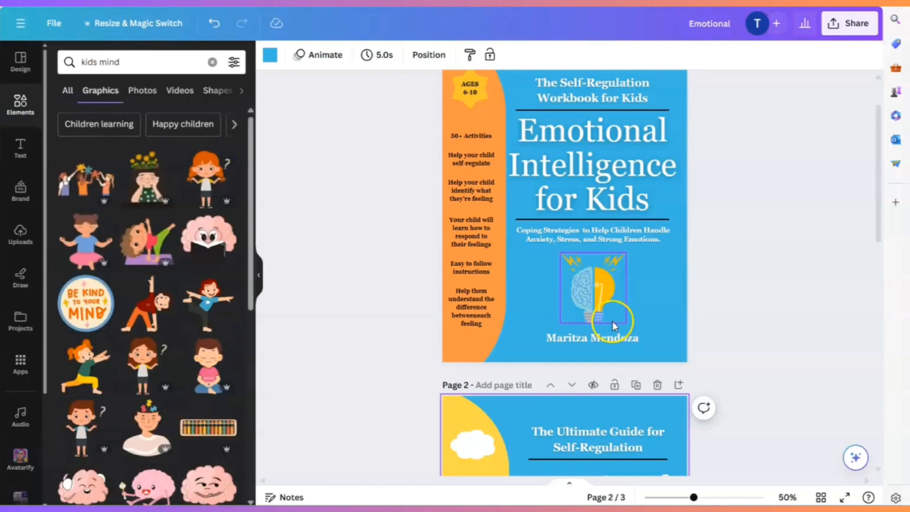
- Try the graphic of a brain reading a book as page 2's illustration and remove it
scroll(686, 342, "down", 4)
scroll(733, 370, "down", 4)
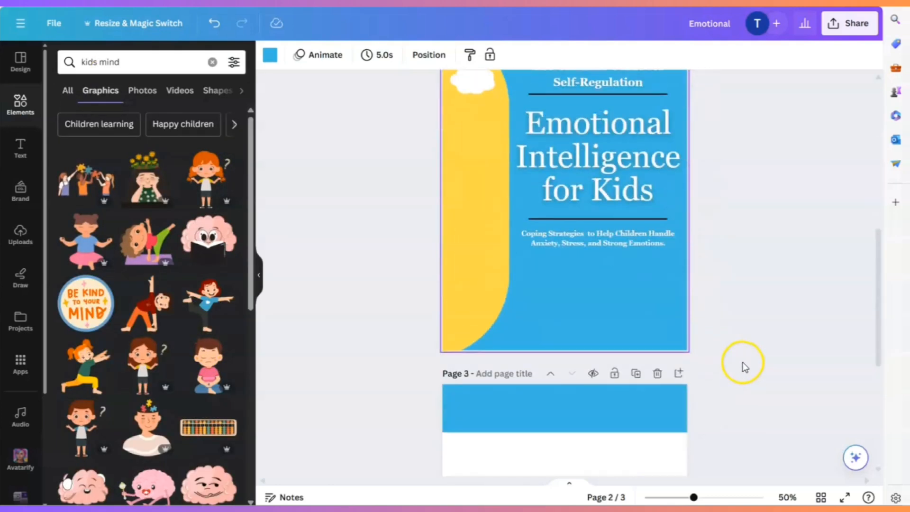
scroll(743, 366, "up", 9)
left_click(611, 351)
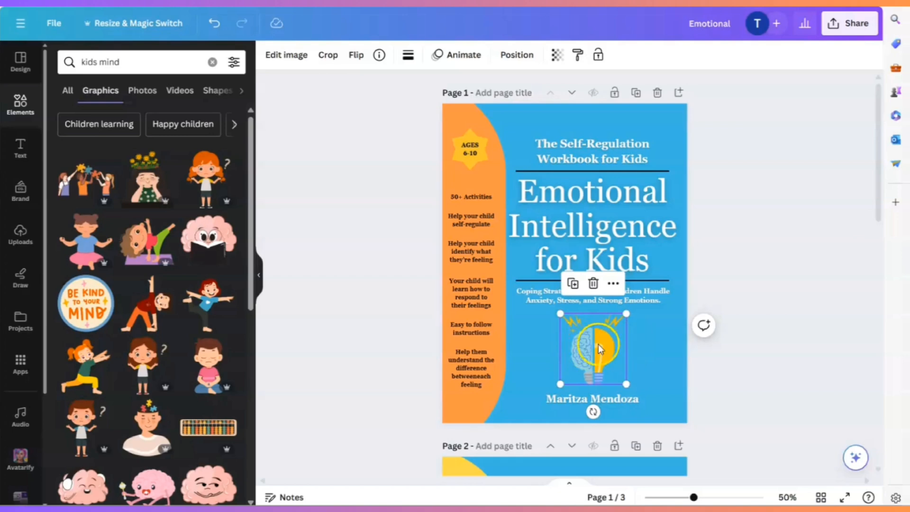
scroll(345, 296, "down", 9)
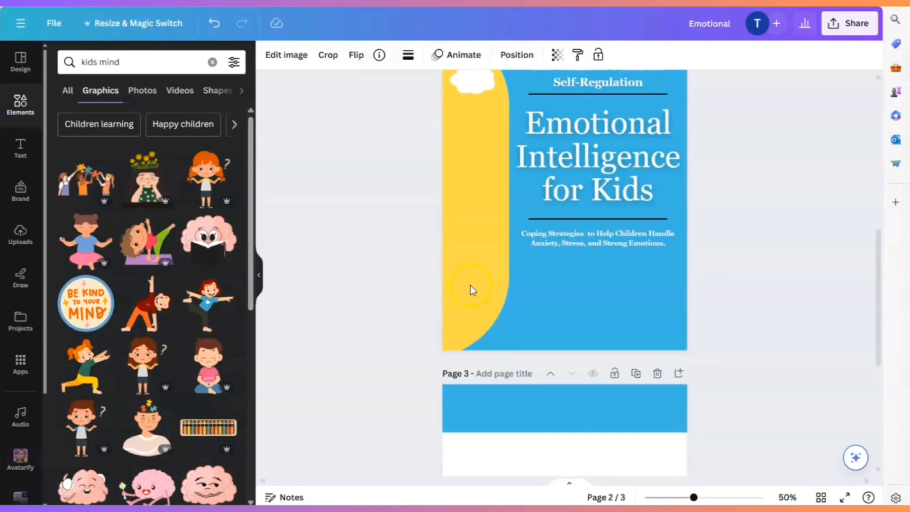
left_click(208, 239)
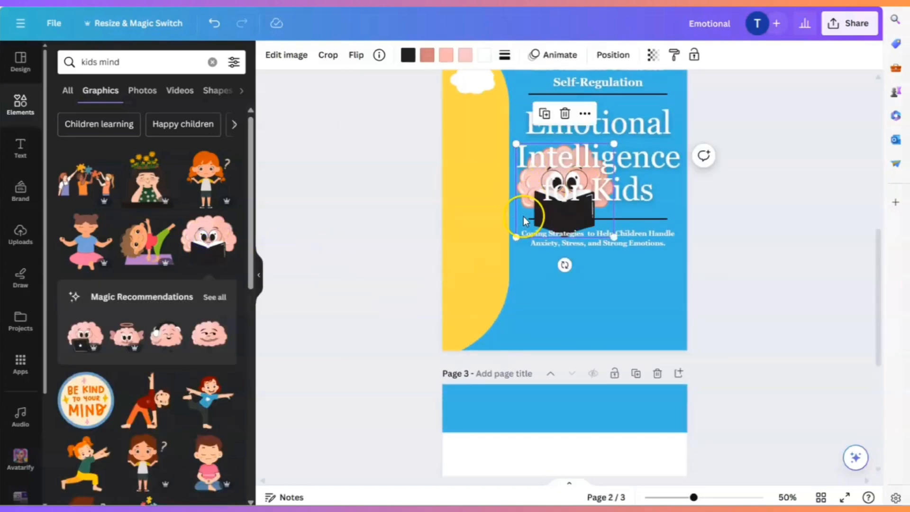
left_click_drag(523, 219, 552, 316)
left_click(598, 210)
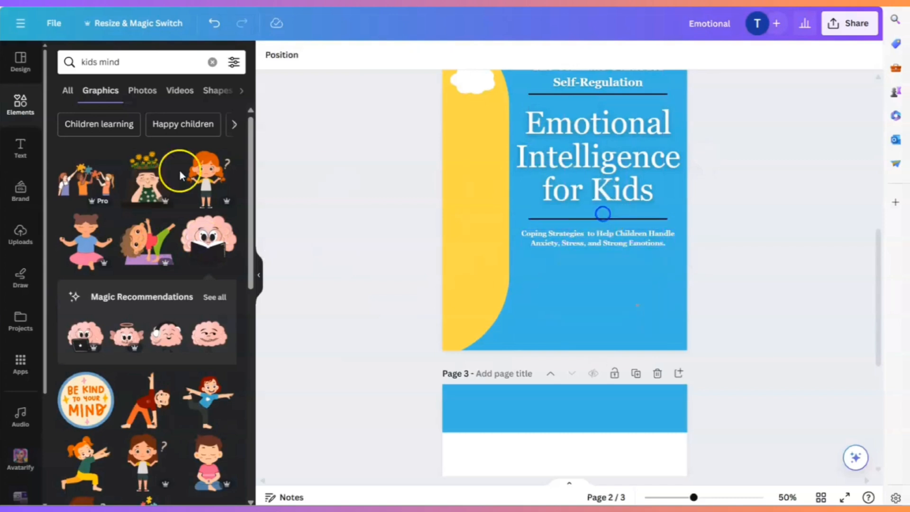
- Add the graphic of a girl with flowers on her head to page 2, shrink it to about 2.5 × 2.7 in, and place it below the subtitle
left_click(154, 179)
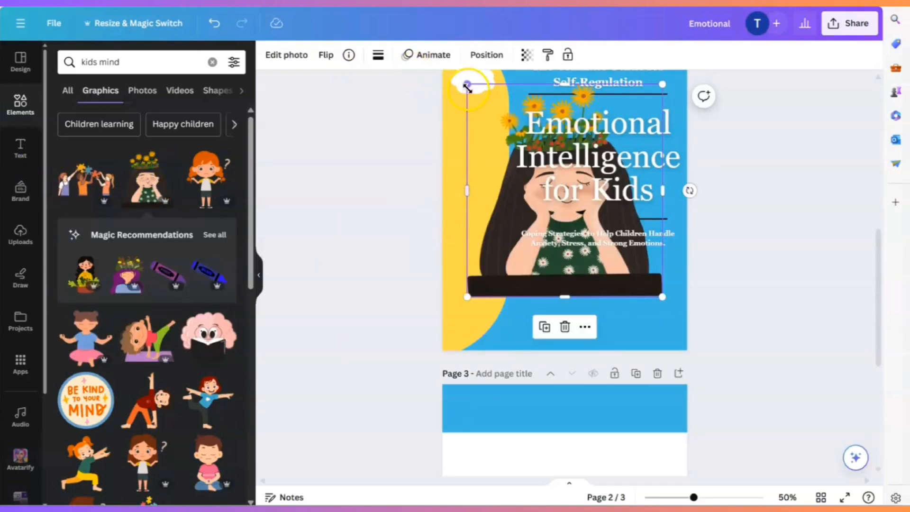
left_click_drag(467, 85, 569, 198)
left_click_drag(628, 262, 610, 296)
left_click_drag(644, 330, 622, 314)
left_click_drag(586, 283, 600, 283)
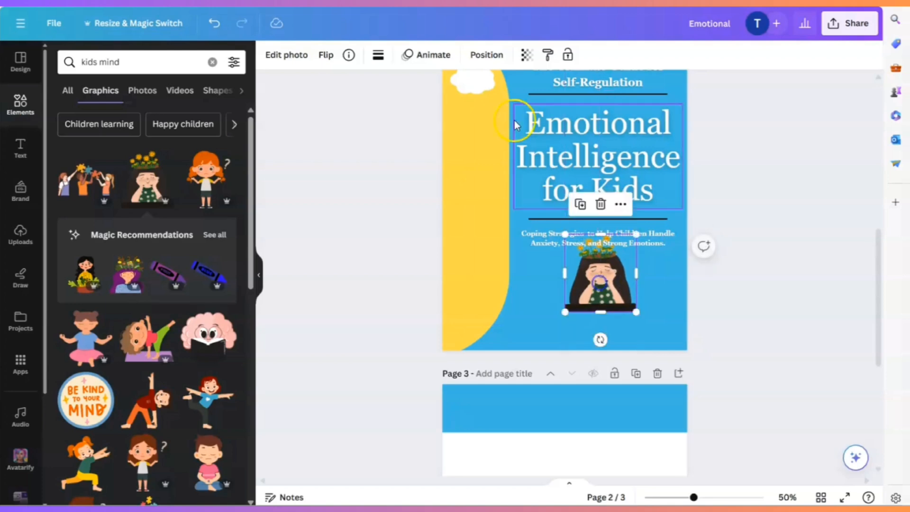
left_click(486, 55)
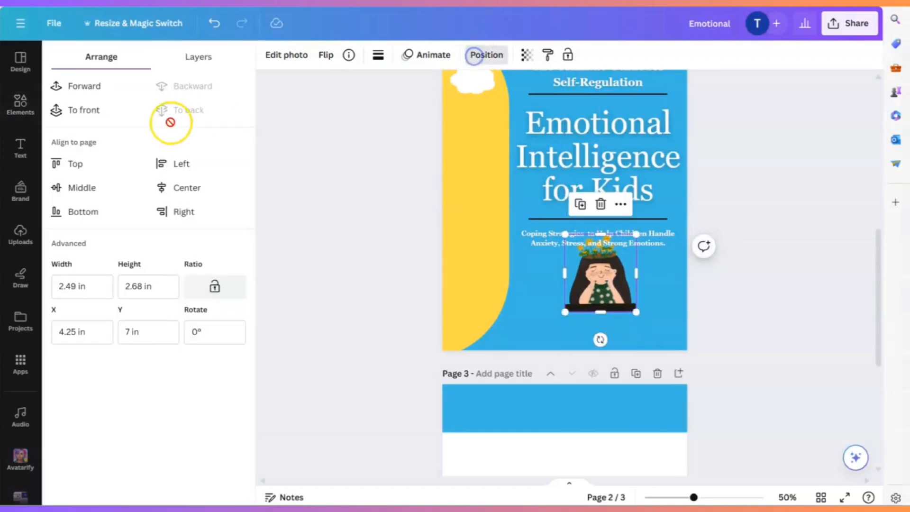
left_click(534, 321)
- Duplicate the author name from the cover and place the copy below the girl illustration on page 2
scroll(525, 278, "up", 10)
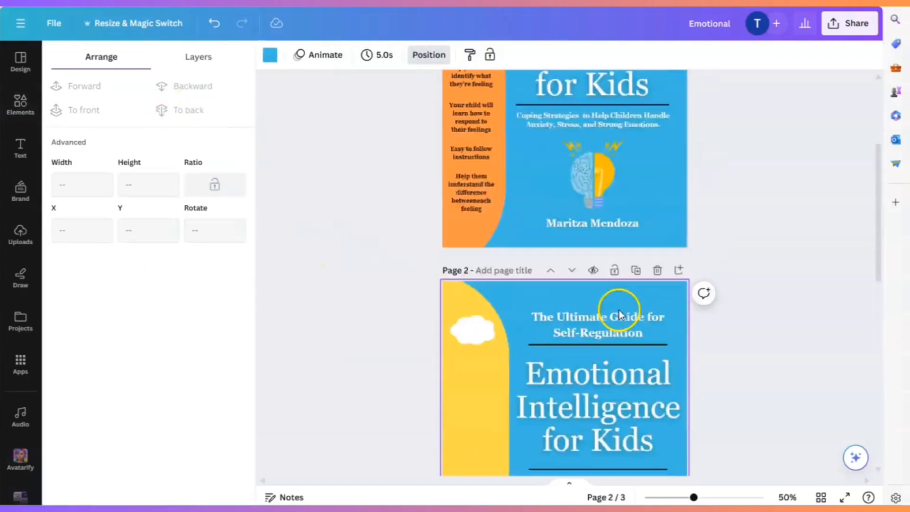
left_click(602, 277)
left_click(611, 241)
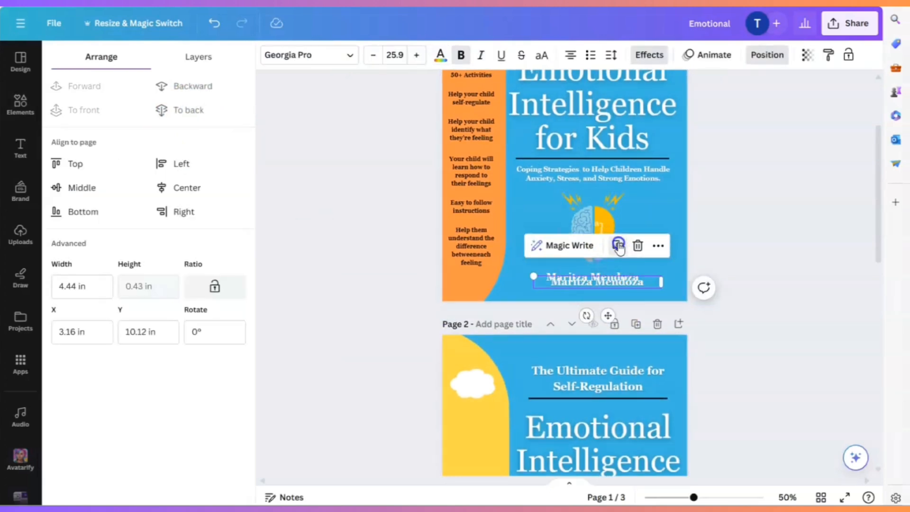
left_click_drag(613, 285, 607, 331)
left_click(706, 305)
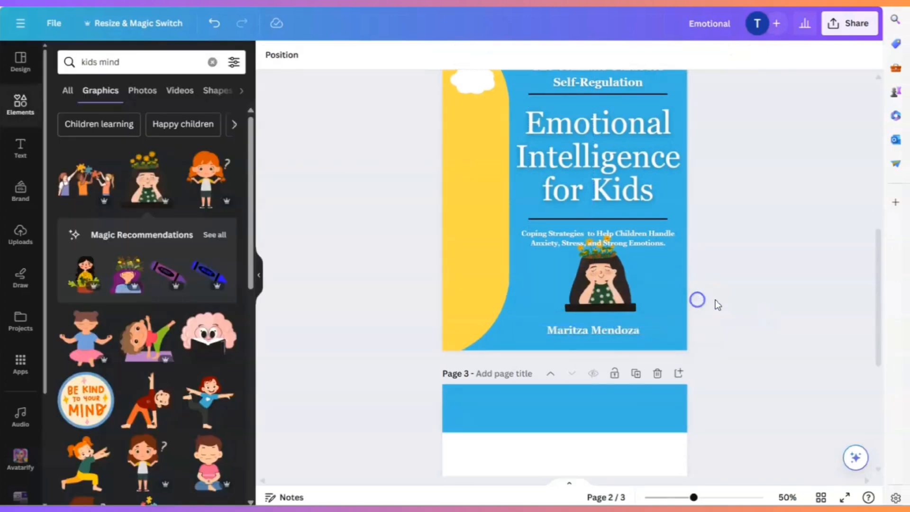
- Shrink the girl illustration on page 2 slightly and reposition it between the subtitle and the author name
left_click(615, 337)
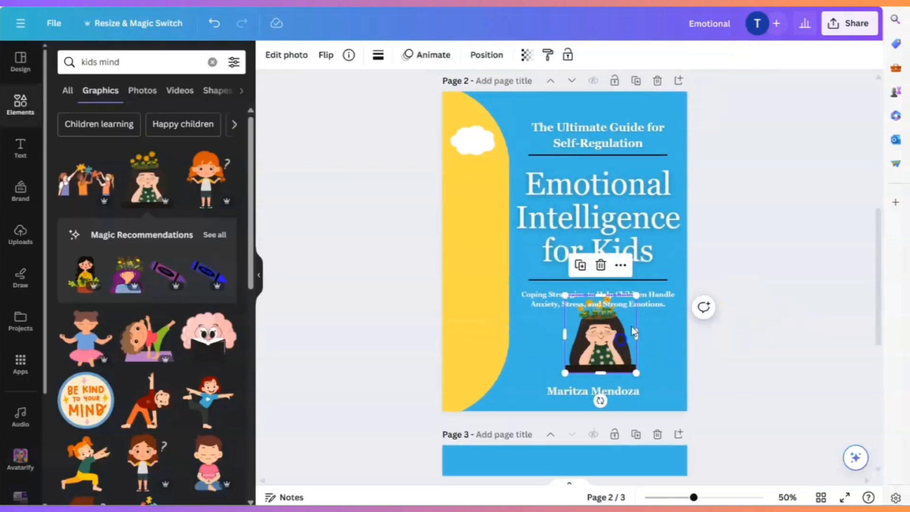
left_click_drag(636, 296, 625, 308)
left_click_drag(581, 349, 584, 355)
left_click(753, 369)
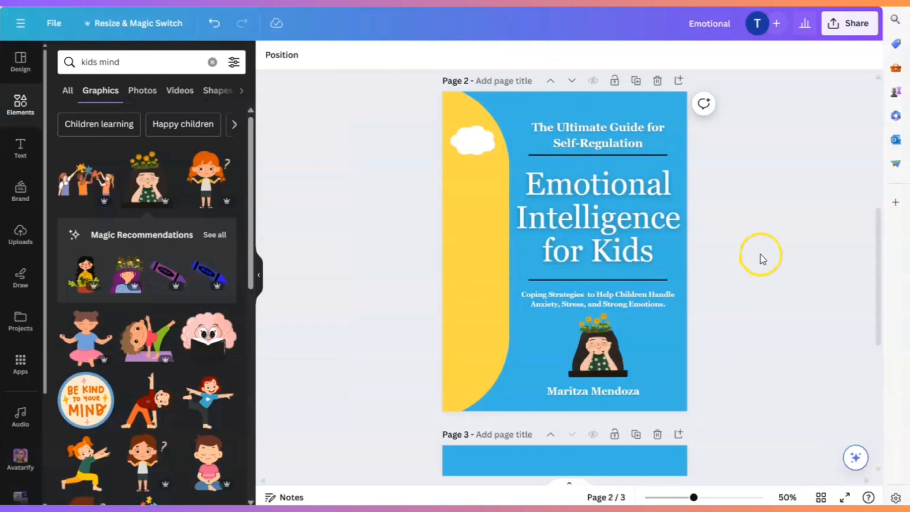
- Shift the cover's orange curved shape aside and group the feature texts from "50+ Activities" to the last line
scroll(763, 261, "up", 6)
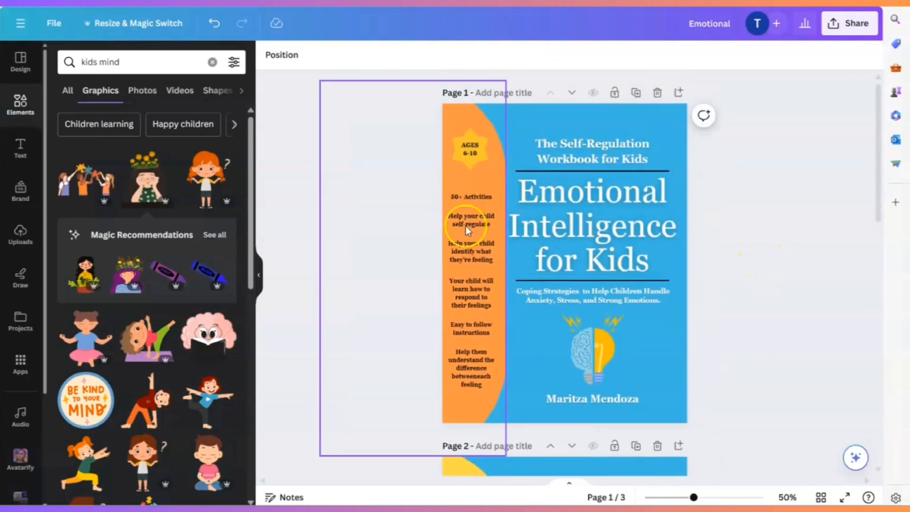
left_click(495, 178)
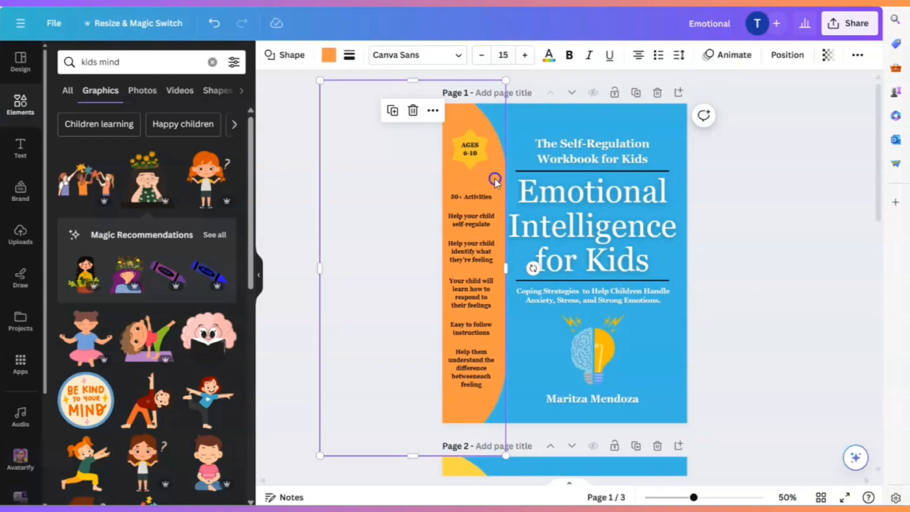
left_click_drag(495, 178, 494, 269)
left_click(490, 183)
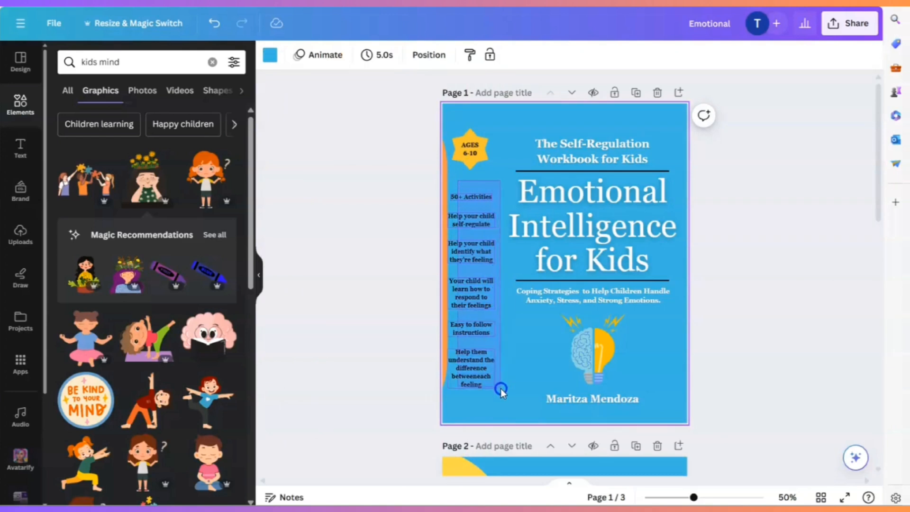
left_click_drag(500, 388, 500, 396)
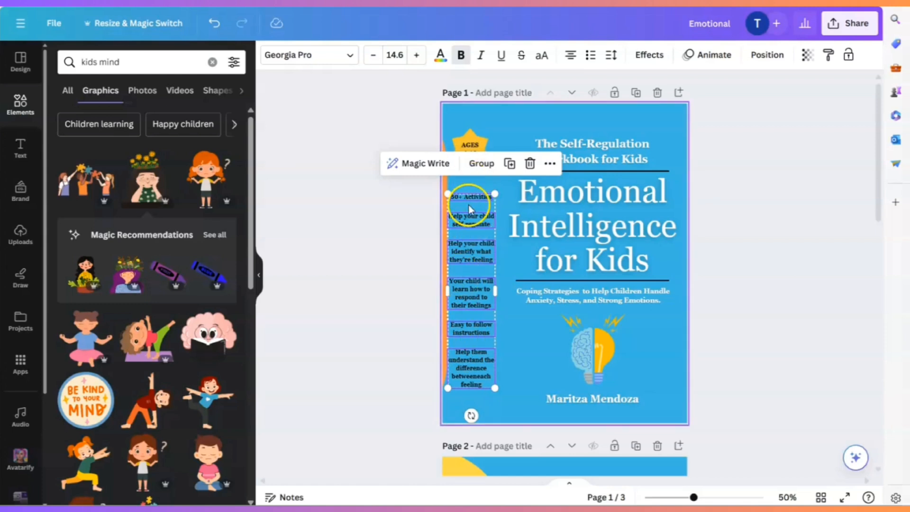
left_click(481, 164)
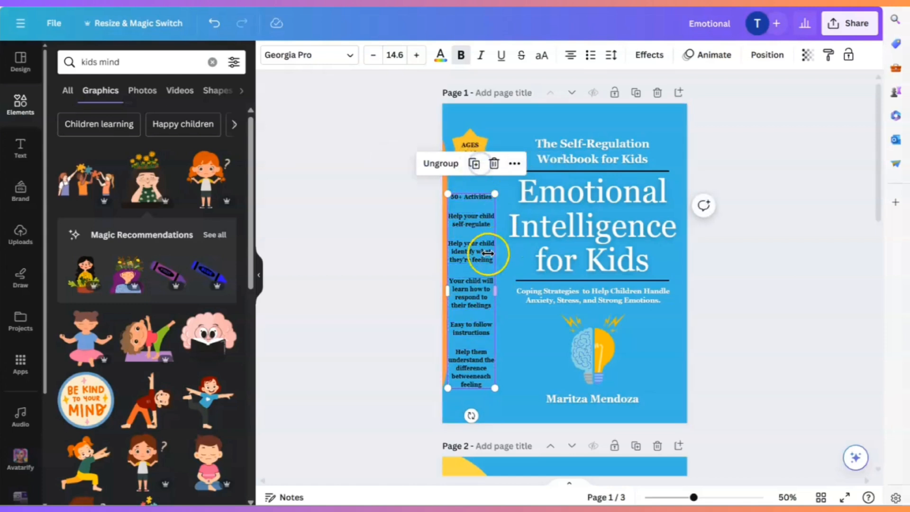
- Duplicate the grouped feature texts and place the copy on page 2's yellow panel below the cloud
left_click(473, 167)
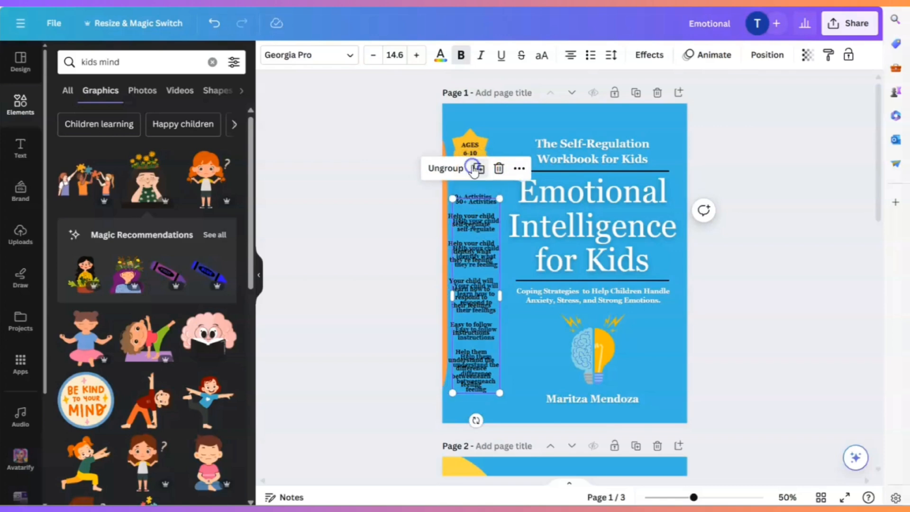
left_click_drag(473, 240, 478, 347)
scroll(483, 260, "down", 3)
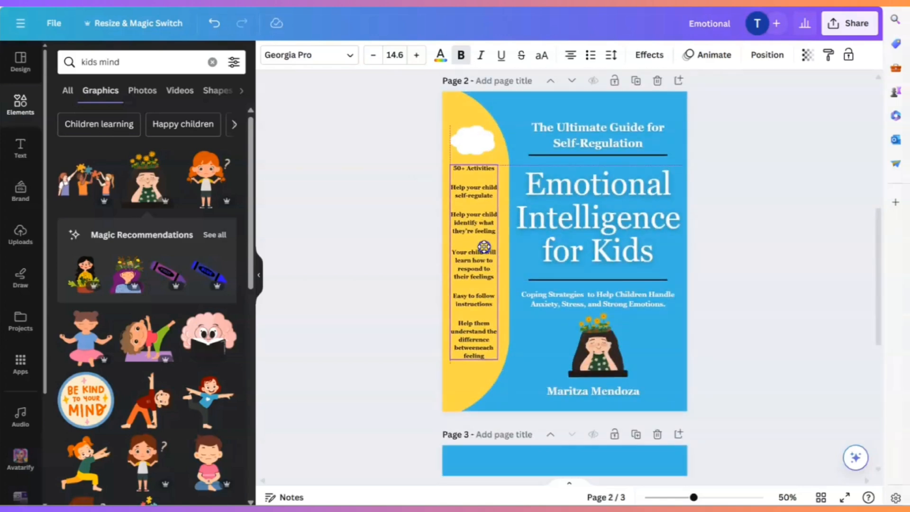
left_click(753, 309)
- Move the cover's orange curved shape back behind the feature texts
scroll(761, 327, "up", 5)
scroll(735, 326, "up", 3)
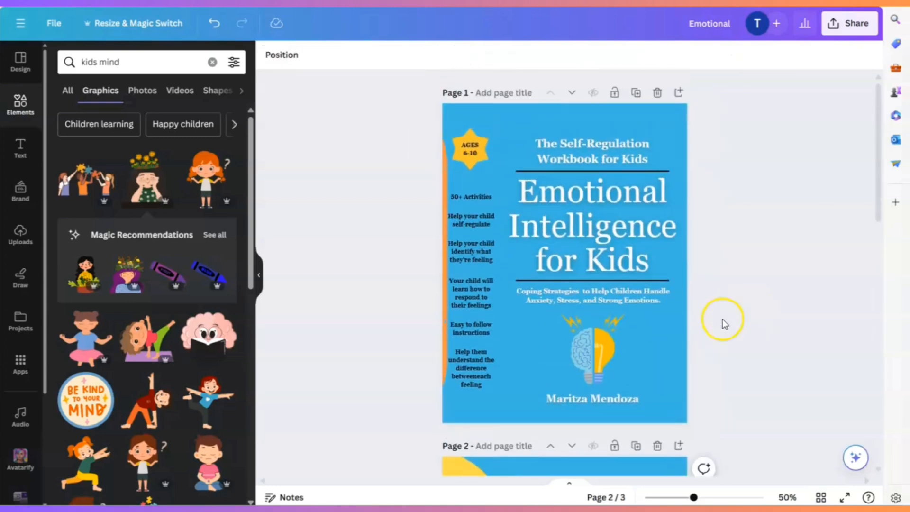
left_click(448, 189)
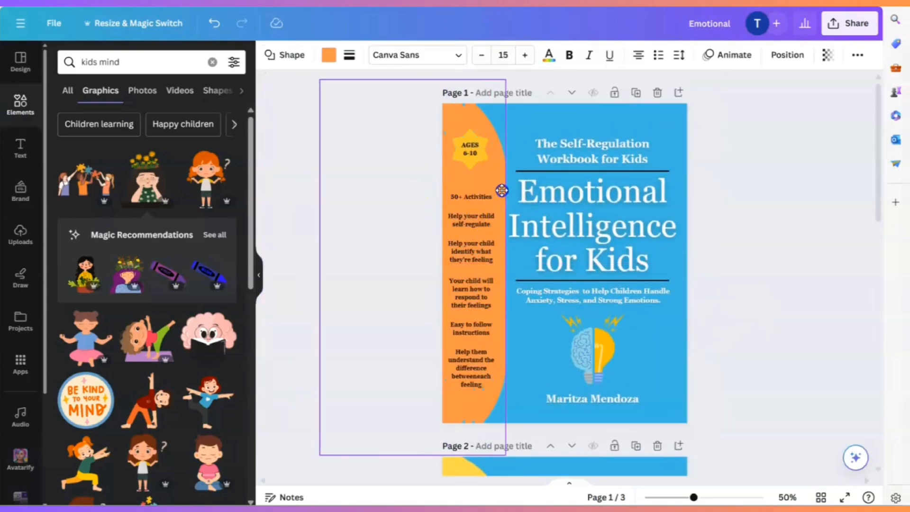
left_click(761, 319)
- Add a subheading text reading "Ages 7-9" and place it over the cloud on page 2
scroll(739, 320, "down", 3)
scroll(744, 314, "down", 4)
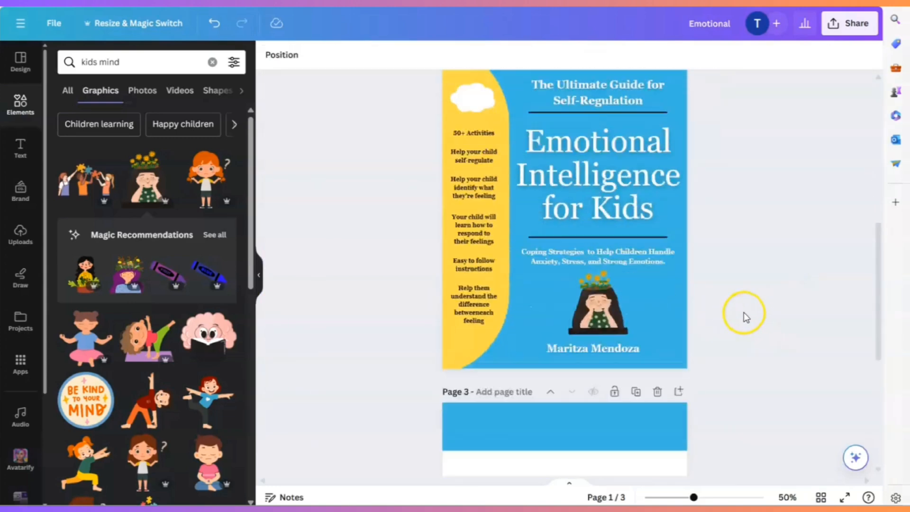
scroll(772, 320, "up", 4)
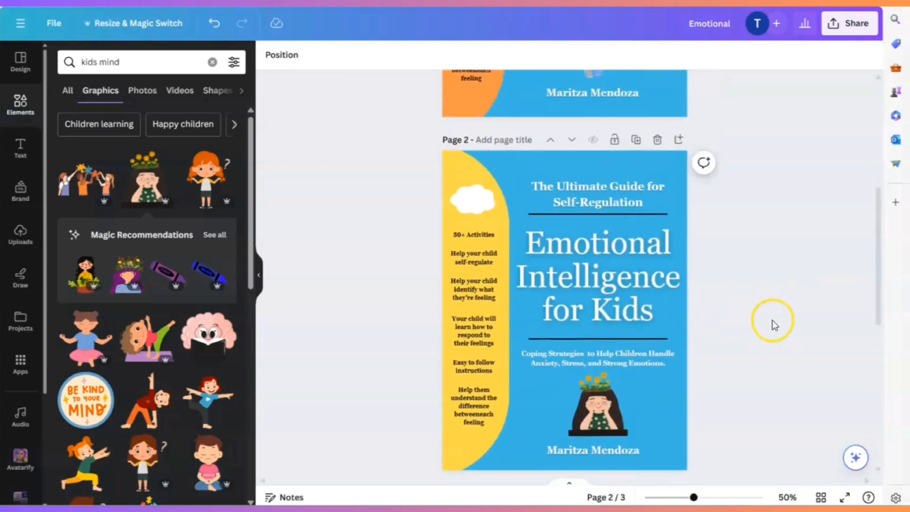
left_click(476, 398)
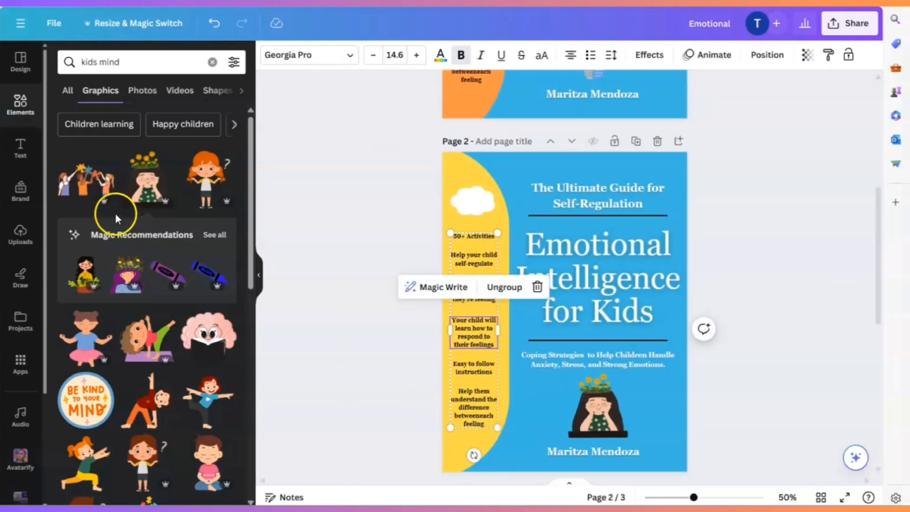
left_click(21, 148)
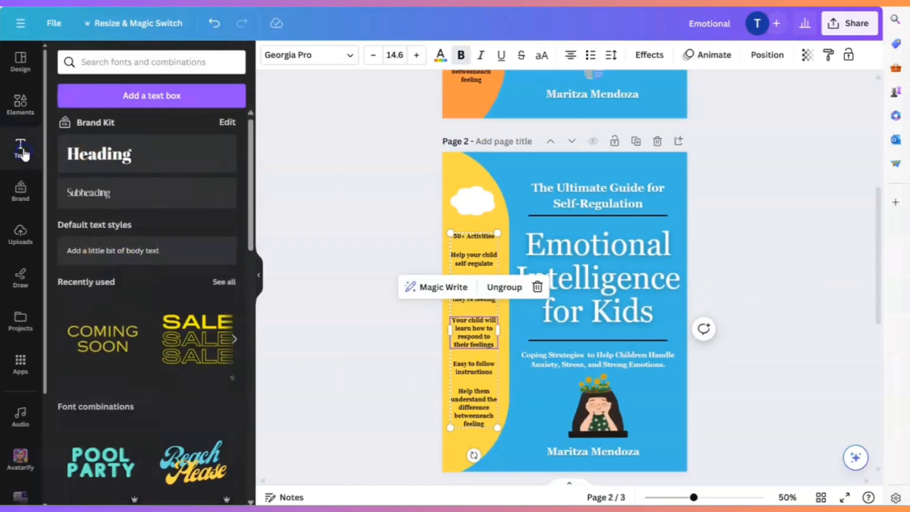
left_click(101, 197)
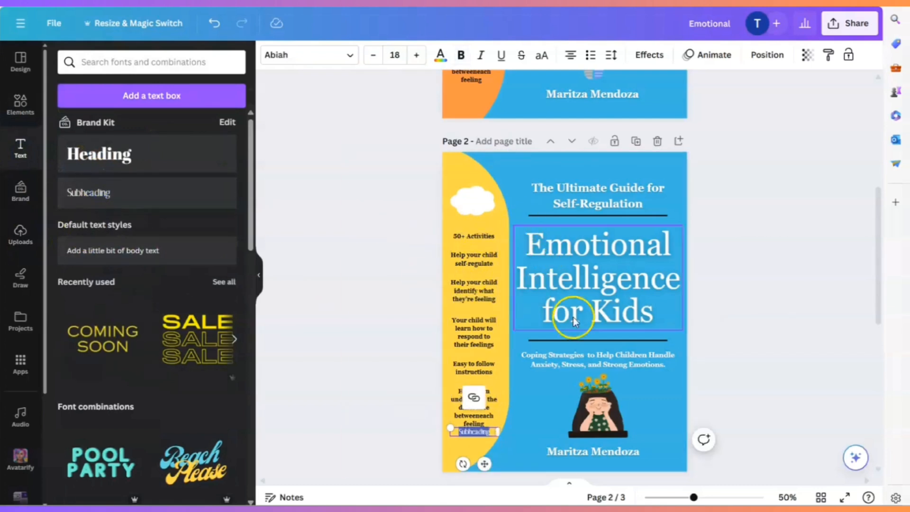
left_click_drag(484, 464, 487, 240)
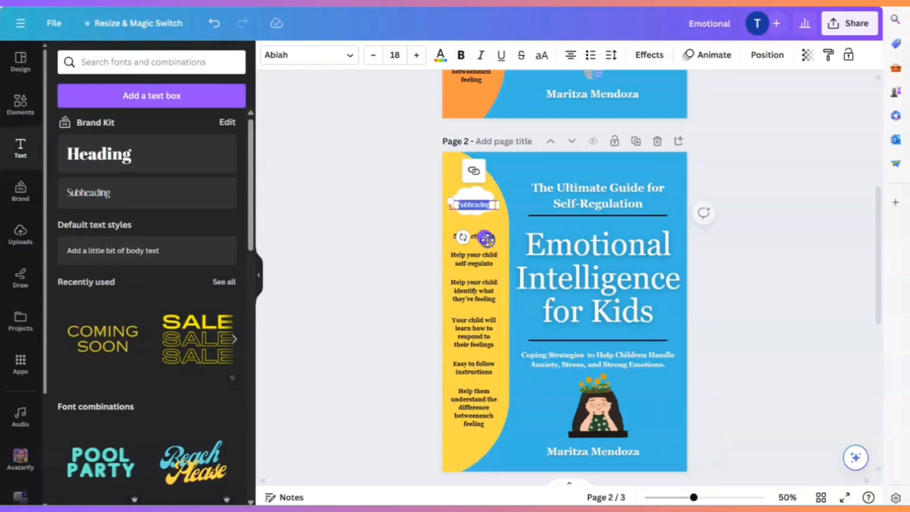
type("Ages 7-9")
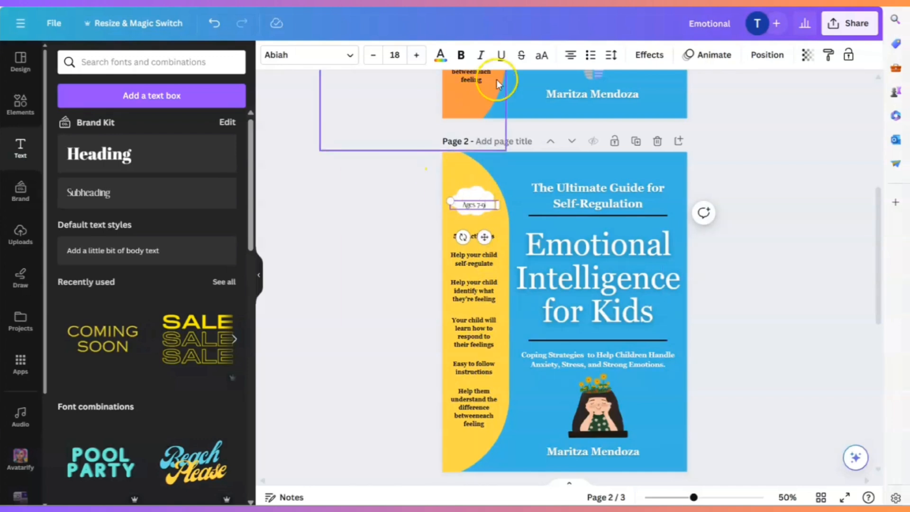
left_click(376, 137)
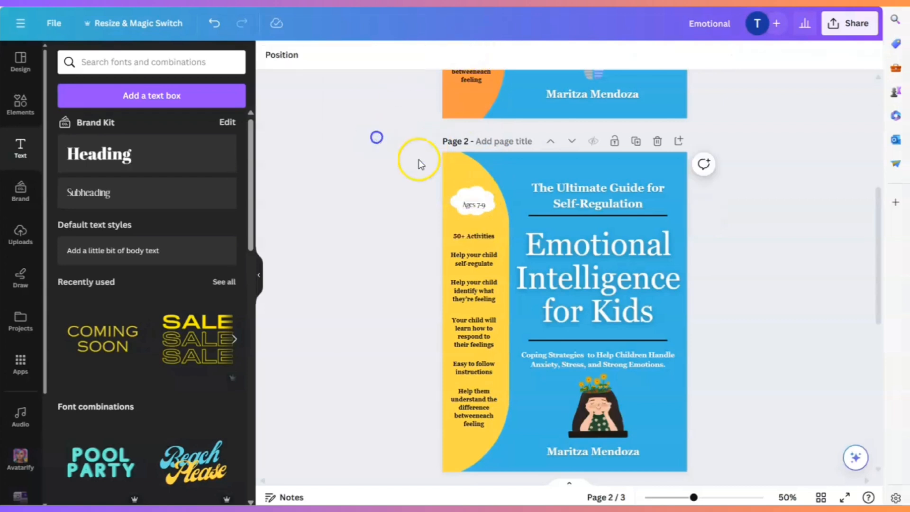
- Format the "Ages 7-9" text in bold Georgia Pro and center it in the cloud
left_click(478, 209)
left_click(349, 56)
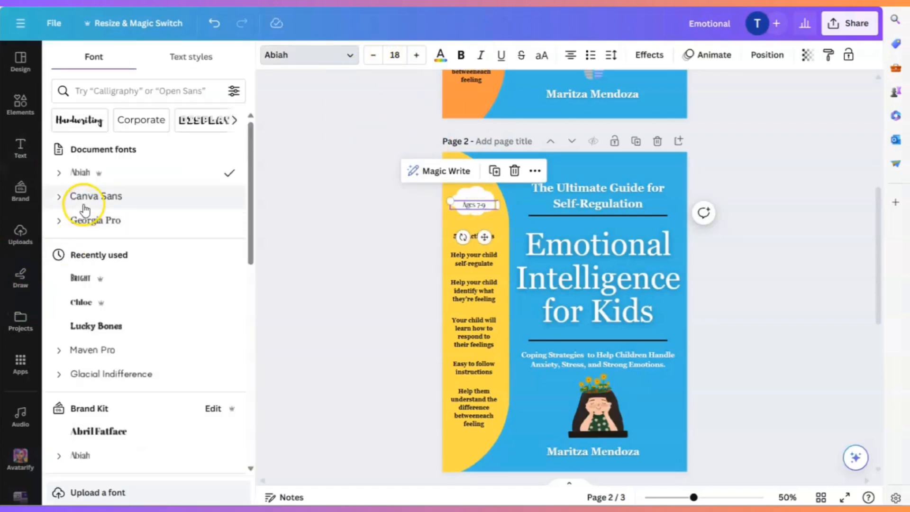
left_click(86, 220)
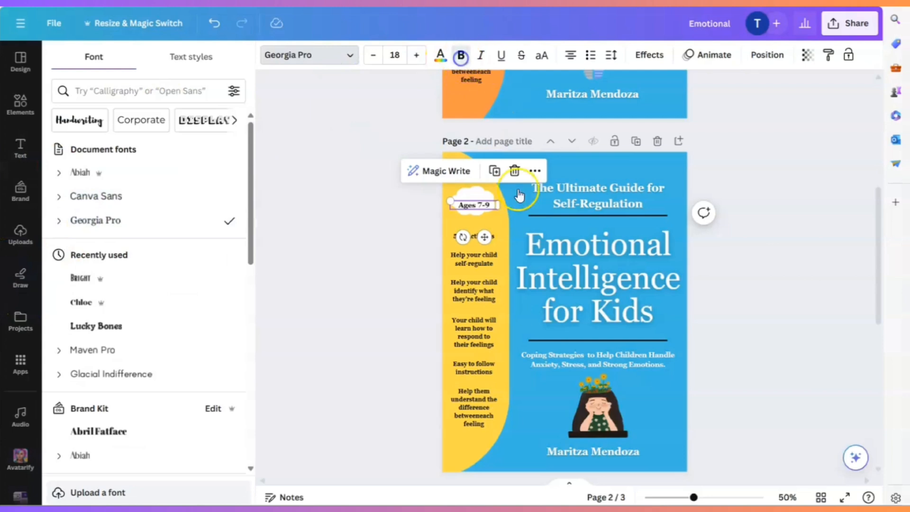
left_click_drag(485, 237, 483, 230)
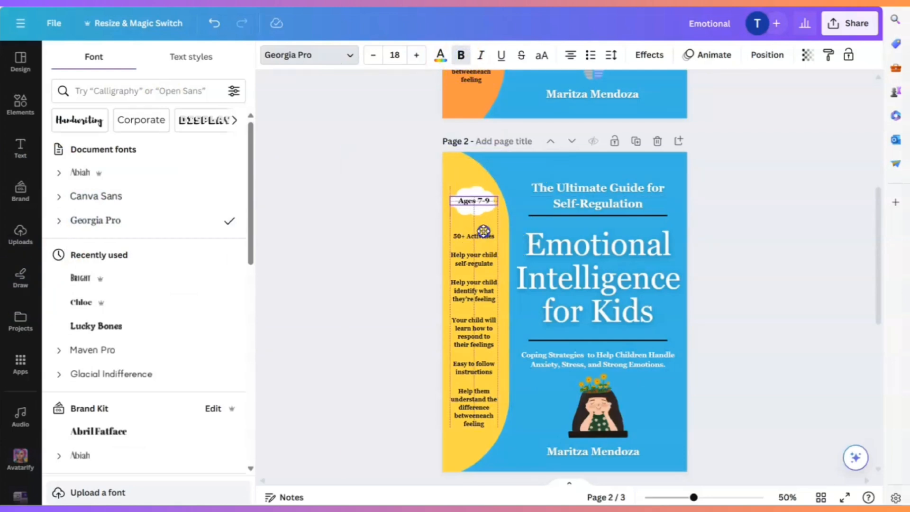
left_click(746, 259)
scroll(750, 262, "down", 2)
left_click(750, 262)
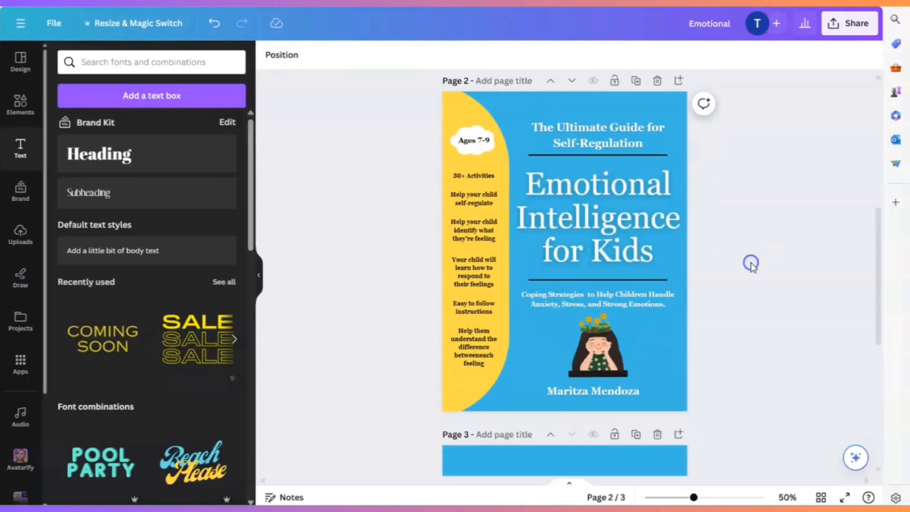
- Adjust the cloud's fit behind the "Ages 7-9" text on page 2
left_click(478, 138)
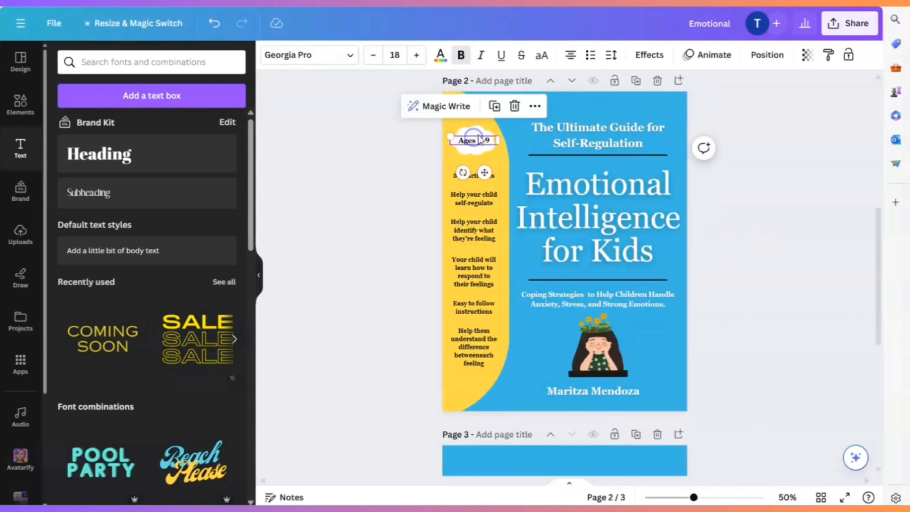
left_click(488, 131)
left_click_drag(497, 127, 480, 131)
left_click(768, 236)
- Review the layout of page 2 and undo the last change
scroll(791, 244, "down", 2)
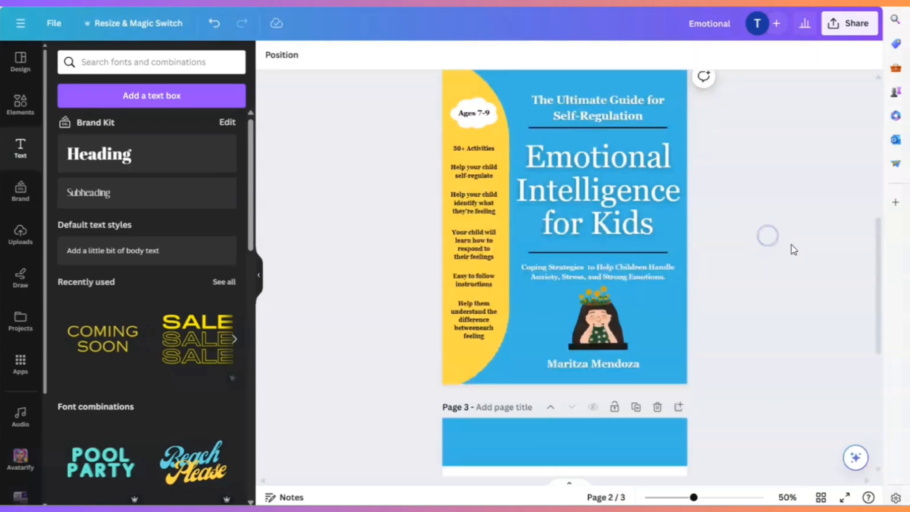
scroll(810, 252, "down", 1)
scroll(813, 270, "up", 2)
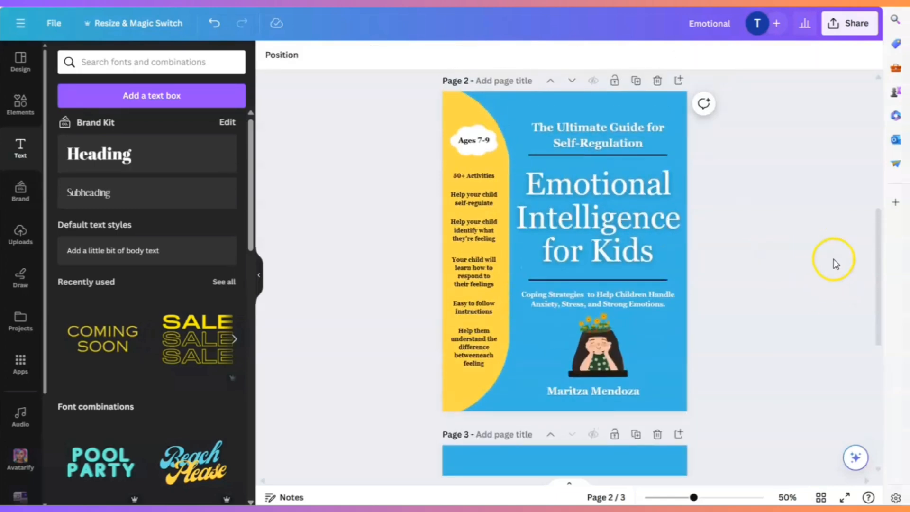
scroll(834, 299, "down", 2)
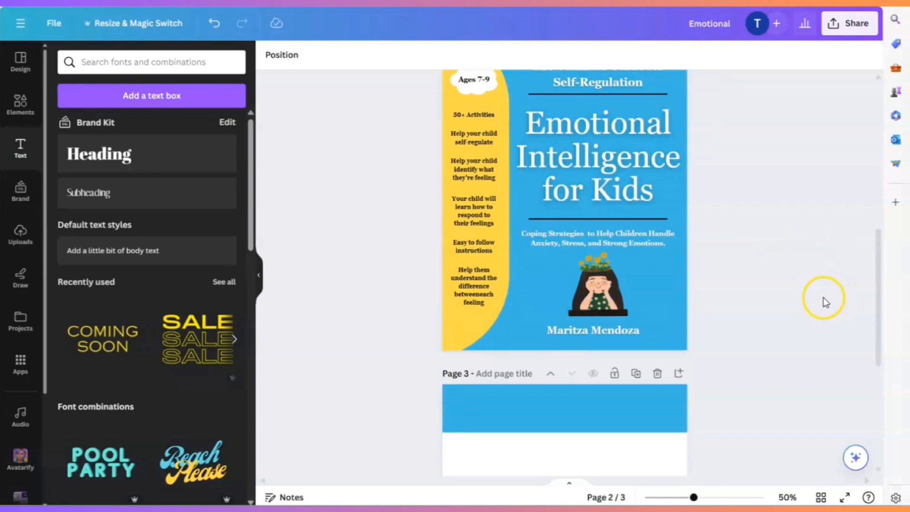
scroll(823, 297, "up", 1)
scroll(823, 300, "down", 1)
scroll(819, 313, "up", 1)
key("ctrl+z")
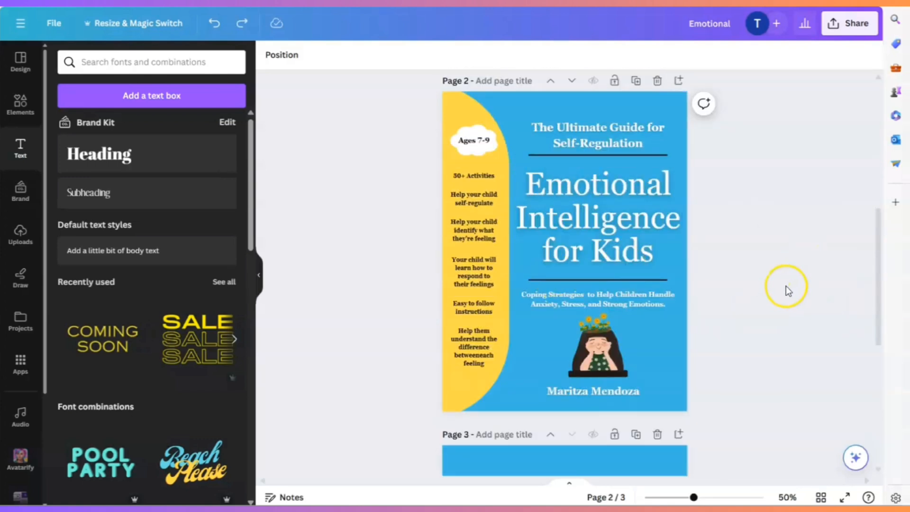
- Switch to ChatGPT and copy the page title "Exploring Emotions" for use on page 3
scroll(794, 284, "down", 6)
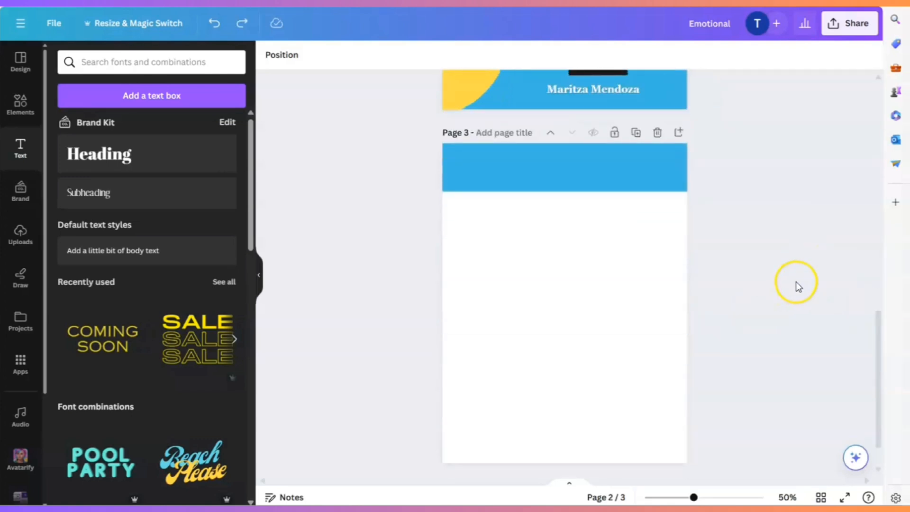
left_click(619, 278)
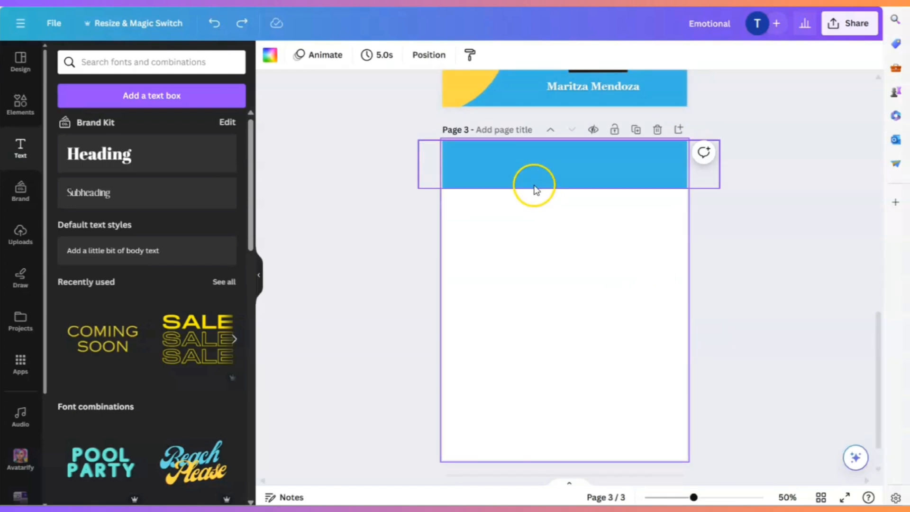
scroll(626, 300, "down", 1)
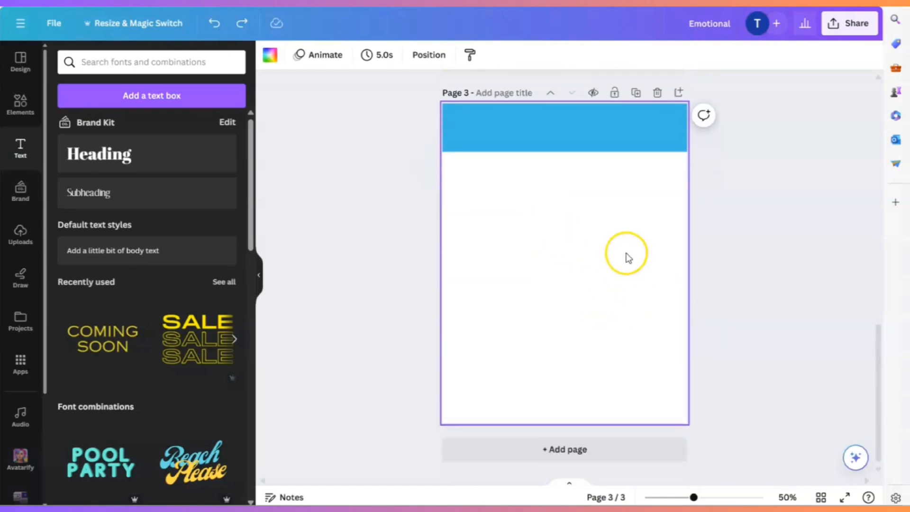
left_click(606, 282)
left_click(606, 282)
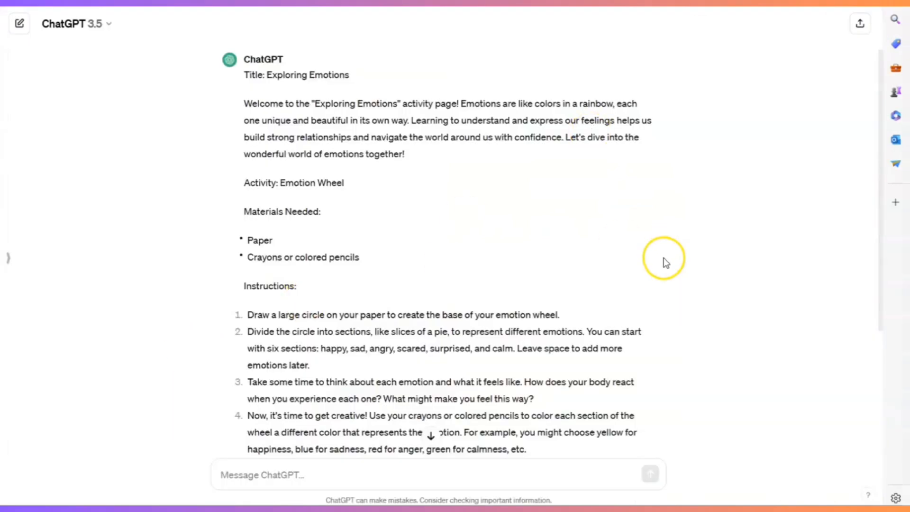
scroll(663, 257, "down", 2)
scroll(663, 258, "up", 4)
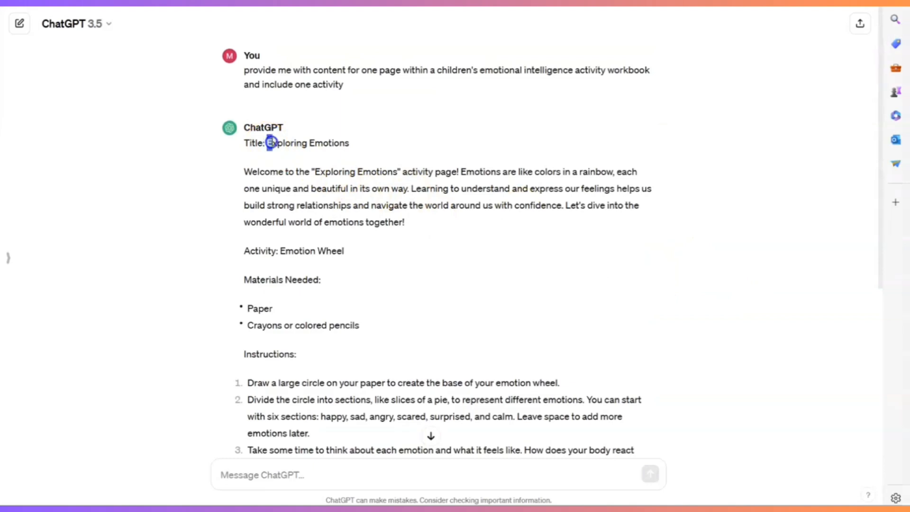
left_click_drag(270, 143, 330, 159)
key("ctrl+c")
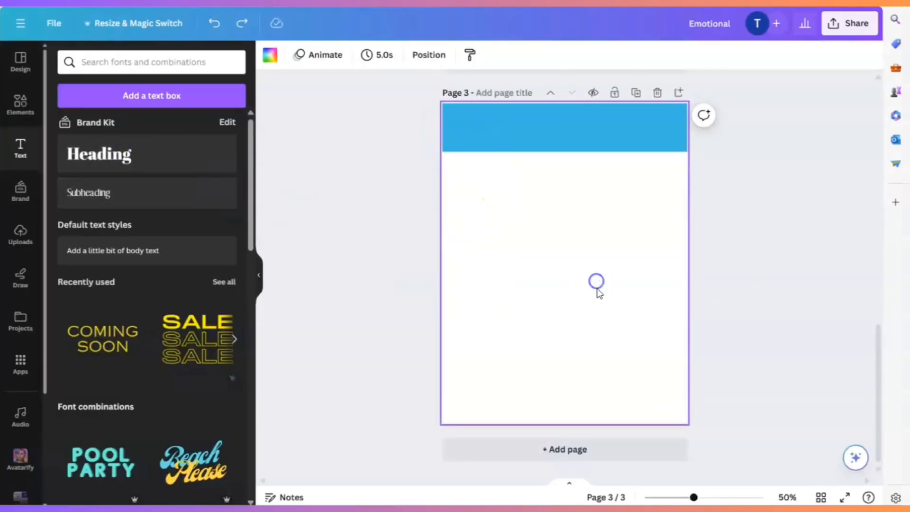
- Add the heading "Exploring Emotions" to page 3 in Georgia Pro at size 22.6 and place it on the blue banner
left_click(127, 155)
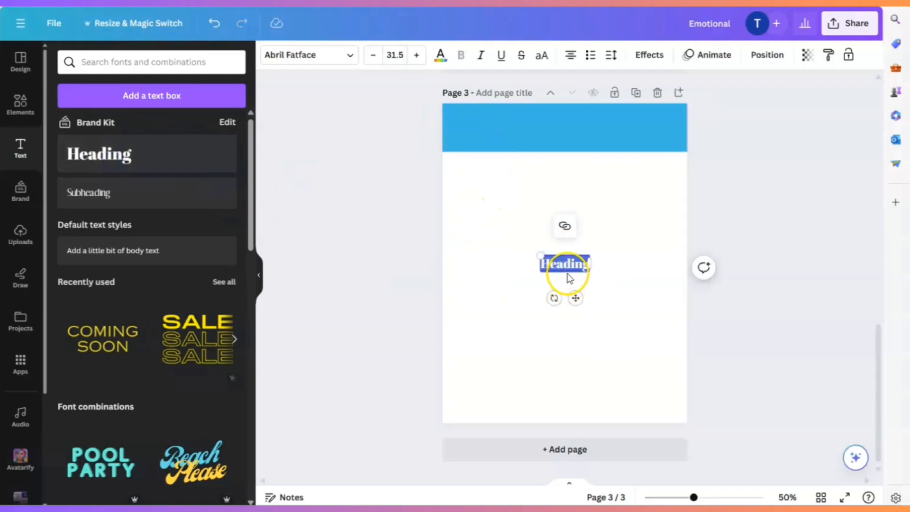
key("ctrl+v")
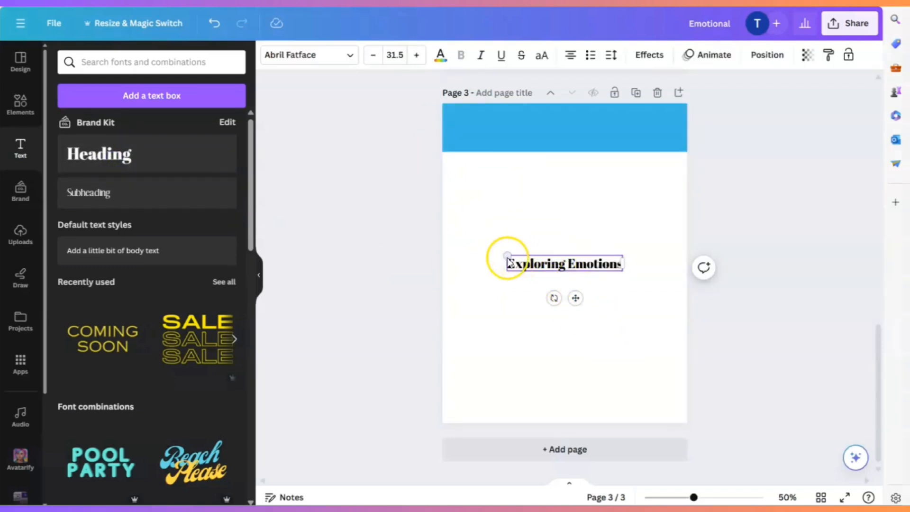
left_click_drag(507, 260, 540, 260)
left_click(352, 56)
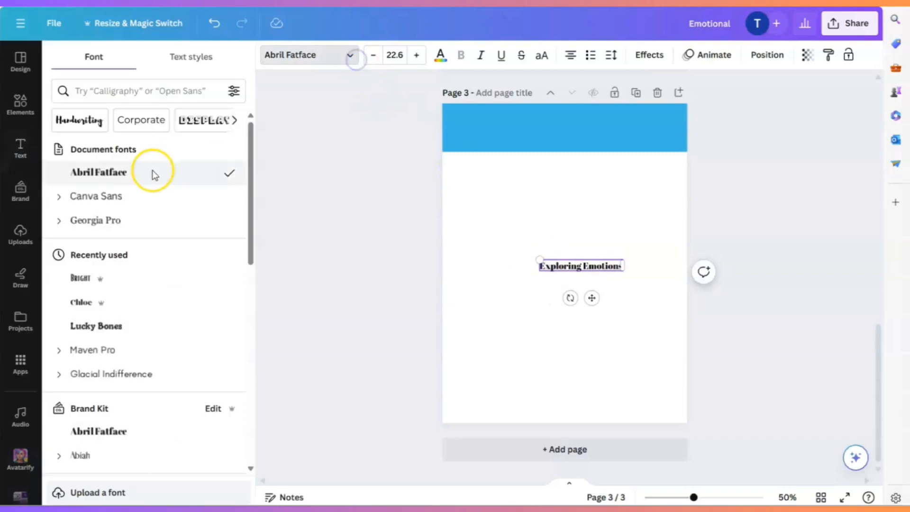
left_click(113, 219)
left_click_drag(592, 298, 511, 175)
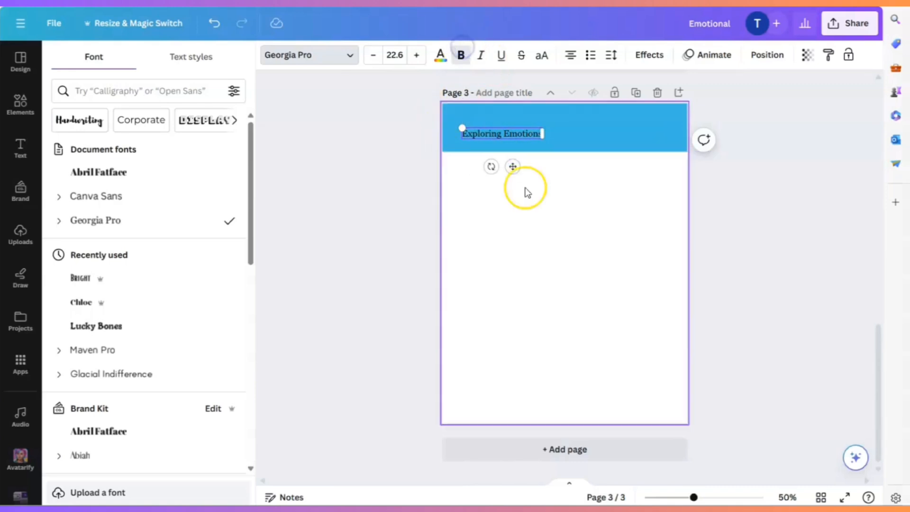
- Make the "Exploring Emotions" title on the blue banner bold
left_click(580, 201)
double_click(495, 135)
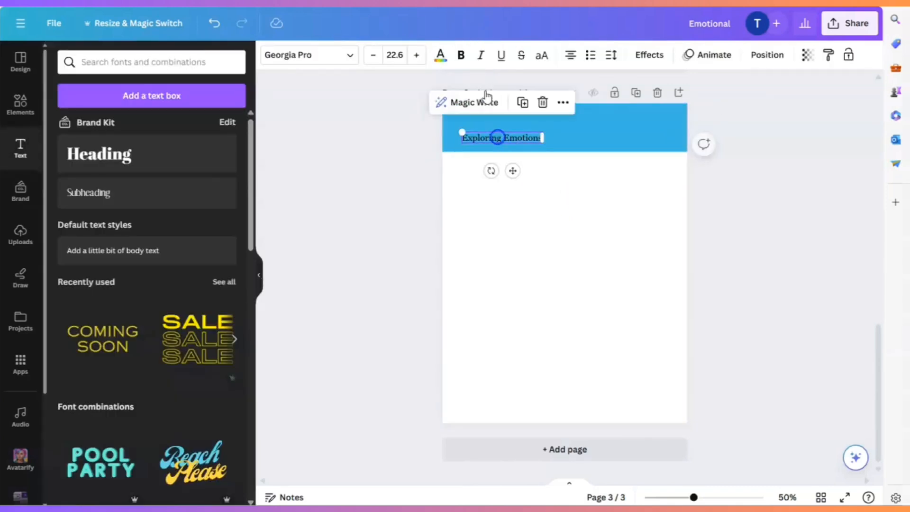
left_click(461, 55)
left_click(615, 226)
left_click(510, 143)
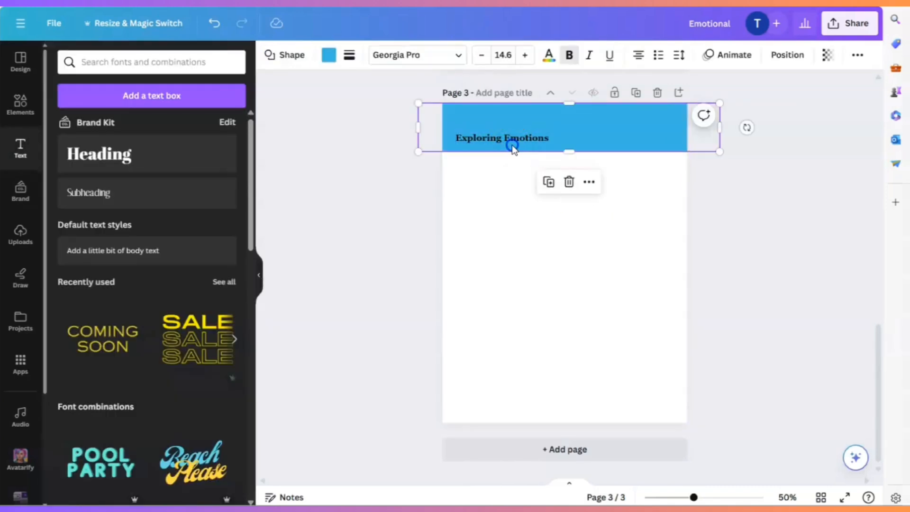
double_click(512, 139)
left_click(618, 244)
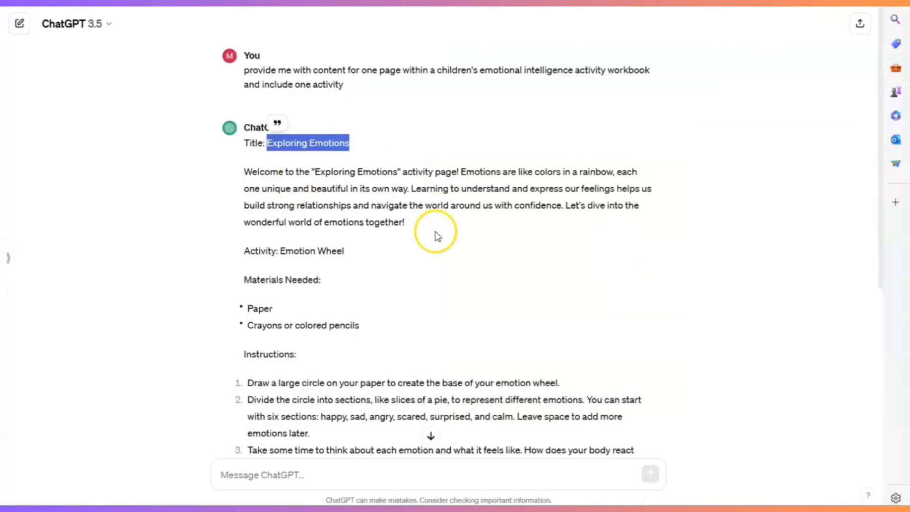
- Switch to ChatGPT, copy the welcome paragraph below the title, and return to the Canva design
scroll(437, 236, "down", 3)
scroll(232, 48, "up", 3)
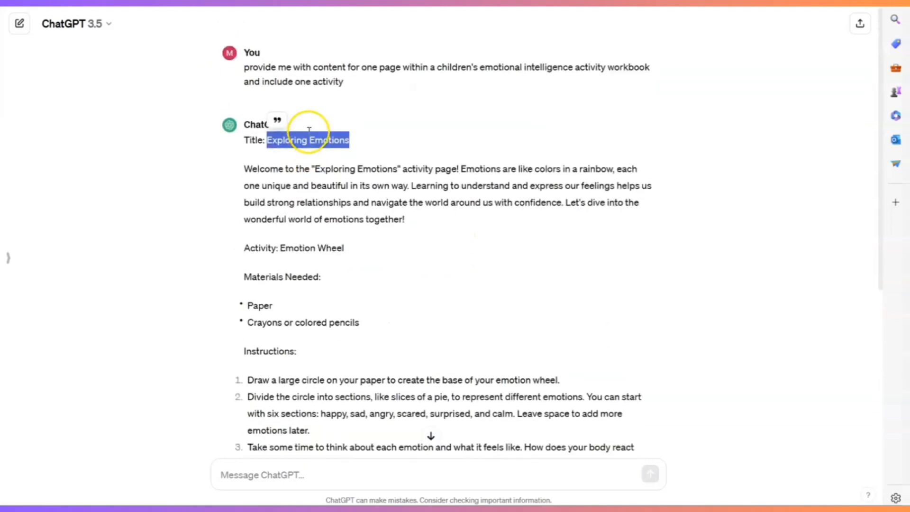
left_click_drag(244, 172, 411, 219)
key("ctrl+c")
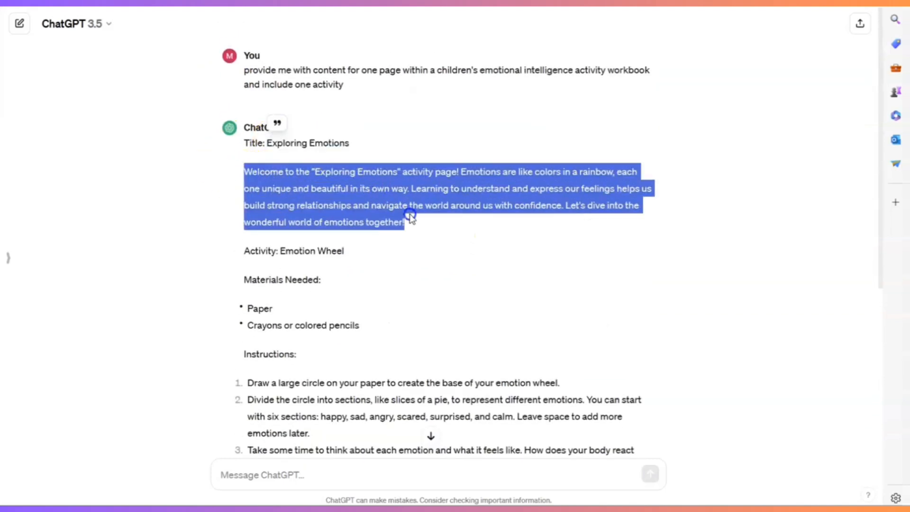
left_click(464, 180)
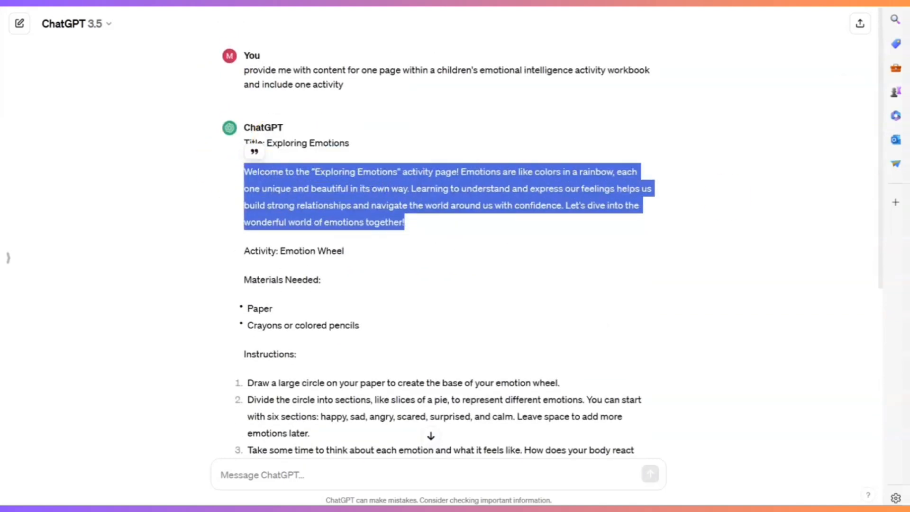
key("ctrl+Tab")
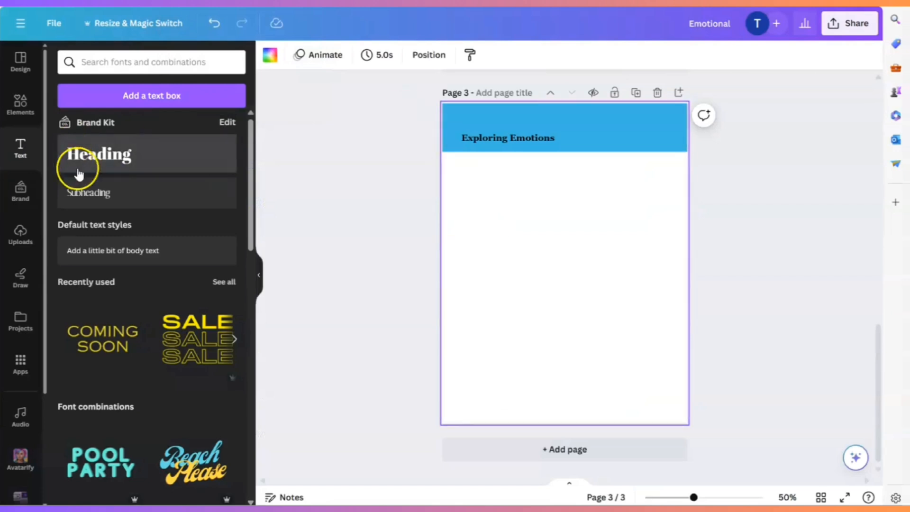
- Add a body text box to page 3 containing the copied welcome paragraph
left_click(87, 192)
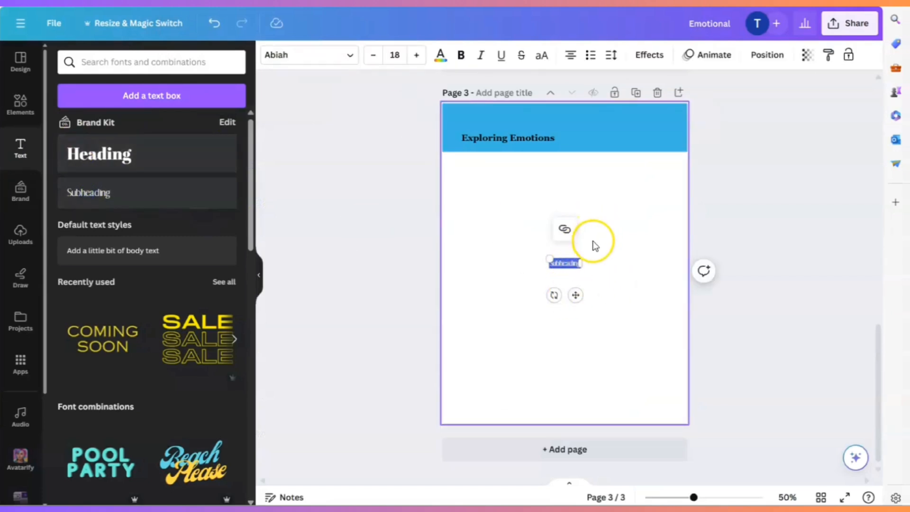
key("BackSpace")
left_click(148, 251)
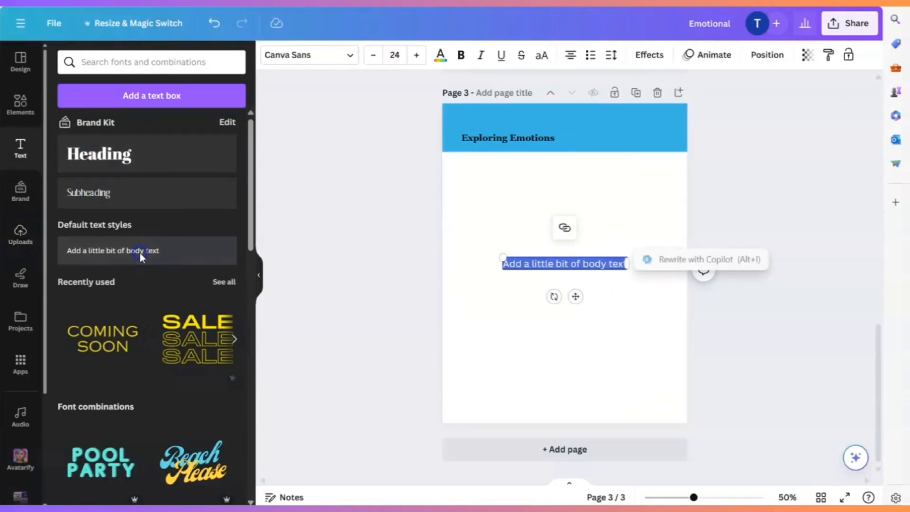
key("ctrl+v")
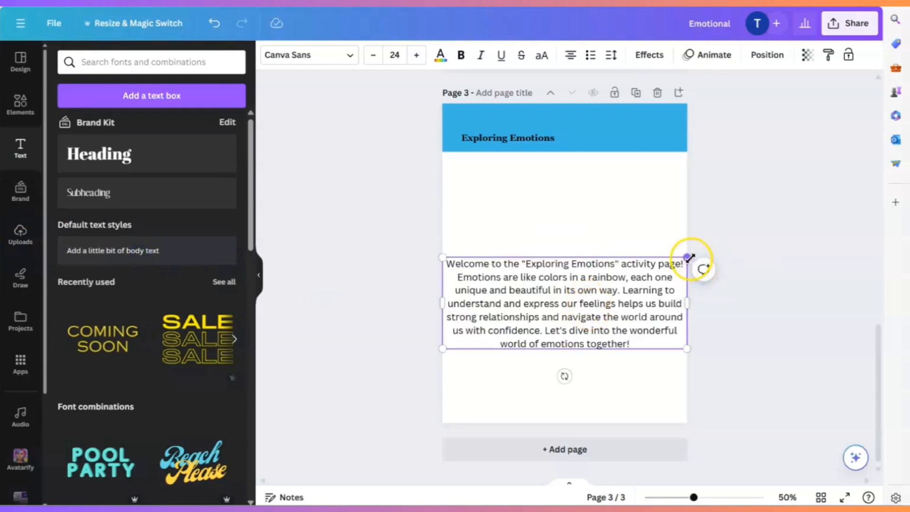
- Left-align the welcome paragraph, reduce it to size 16.4, and fit its box across the page just below the blue banner
left_click(568, 56)
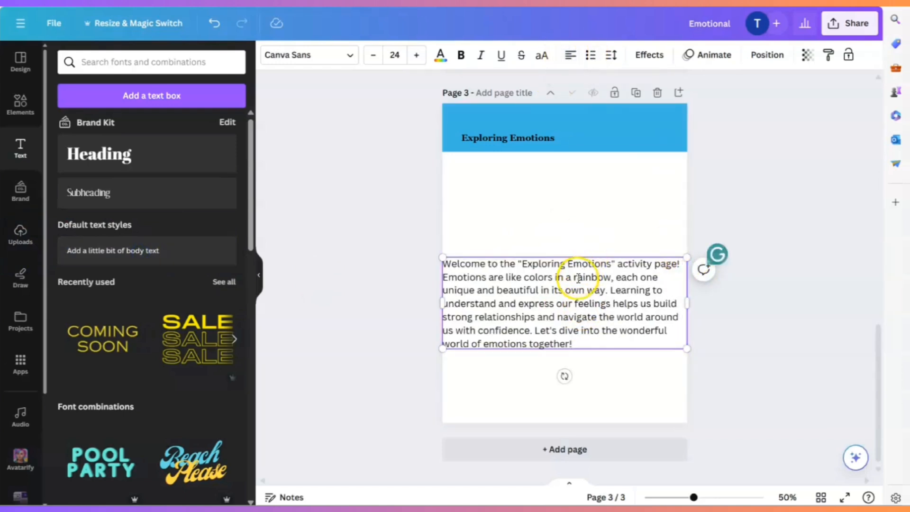
left_click_drag(686, 257, 610, 287)
left_click_drag(552, 317, 576, 220)
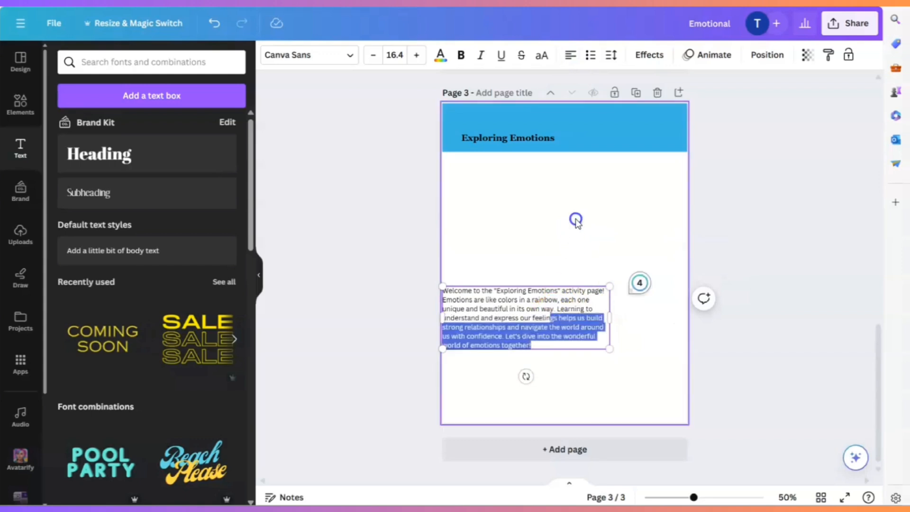
left_click(575, 222)
left_click_drag(534, 333, 551, 207)
left_click_drag(631, 198, 678, 191)
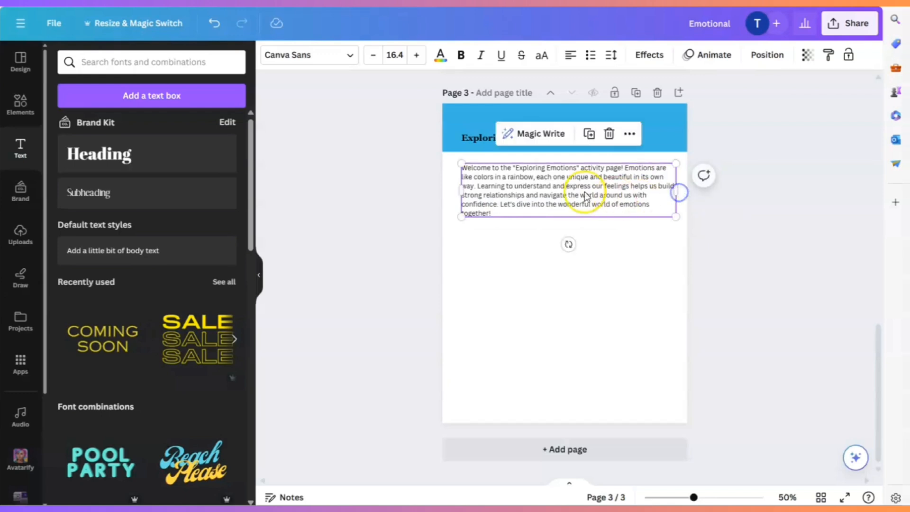
left_click(604, 294)
left_click_drag(581, 181, 578, 180)
left_click(603, 284)
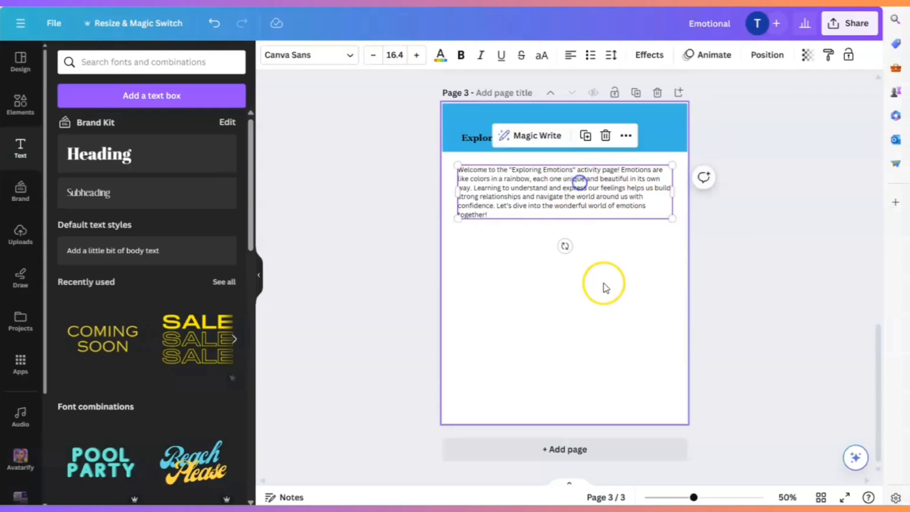
- Set the welcome paragraph in Georgia Pro and narrow and reposition its box to leave wider page margins
left_click(513, 182)
left_click(305, 56)
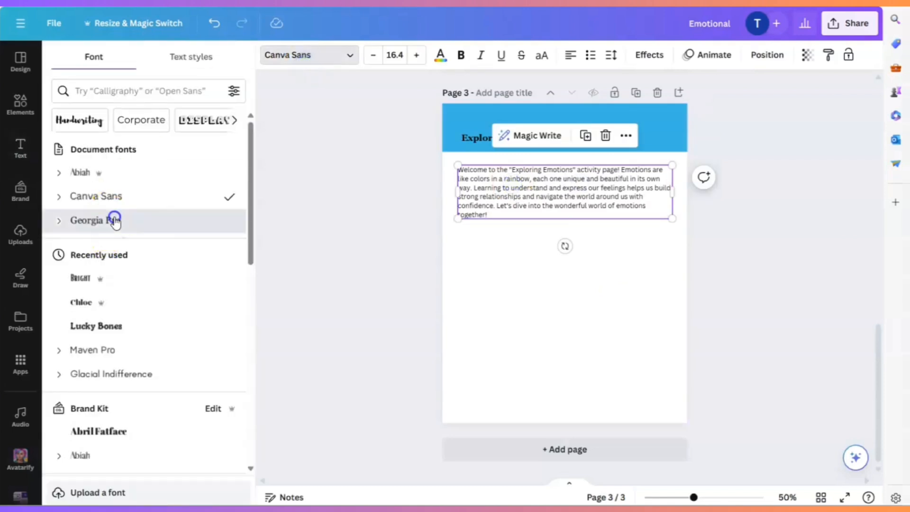
left_click(115, 221)
left_click(665, 258)
left_click(635, 208)
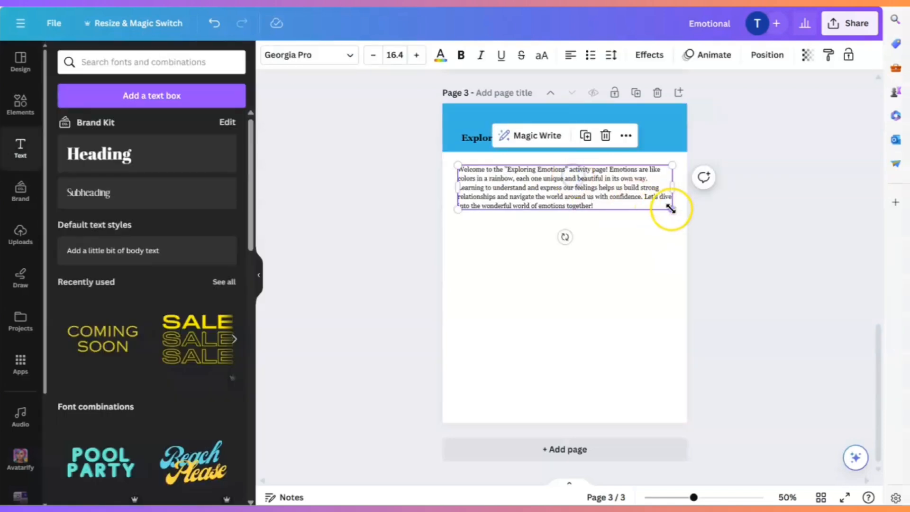
left_click_drag(672, 189, 656, 189)
left_click_drag(556, 189, 565, 188)
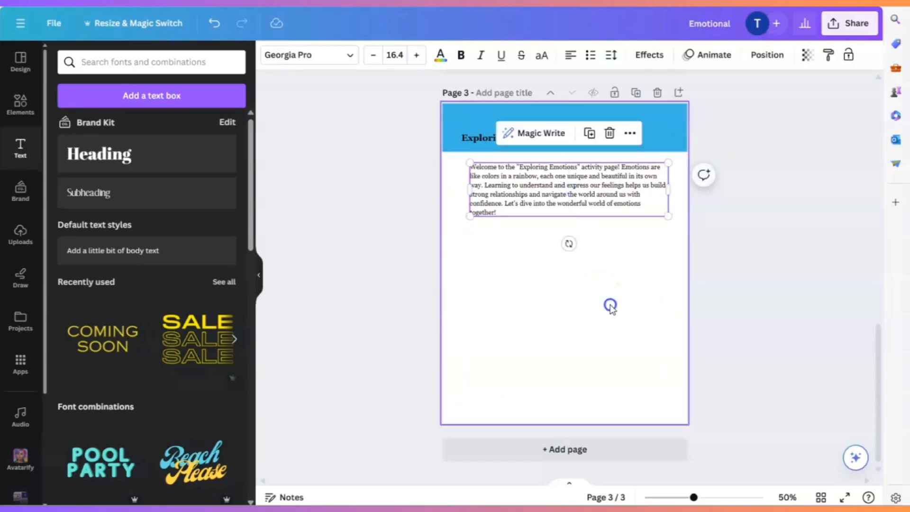
left_click(610, 305)
- Convert the "Exploring Emotions" title to uppercase and shift it to line up with the paragraph's left edge
double_click(480, 134)
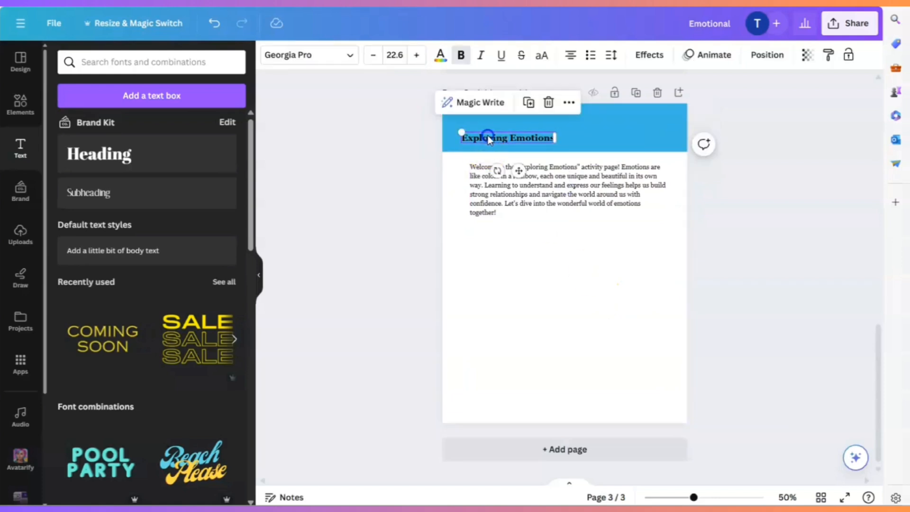
left_click(544, 56)
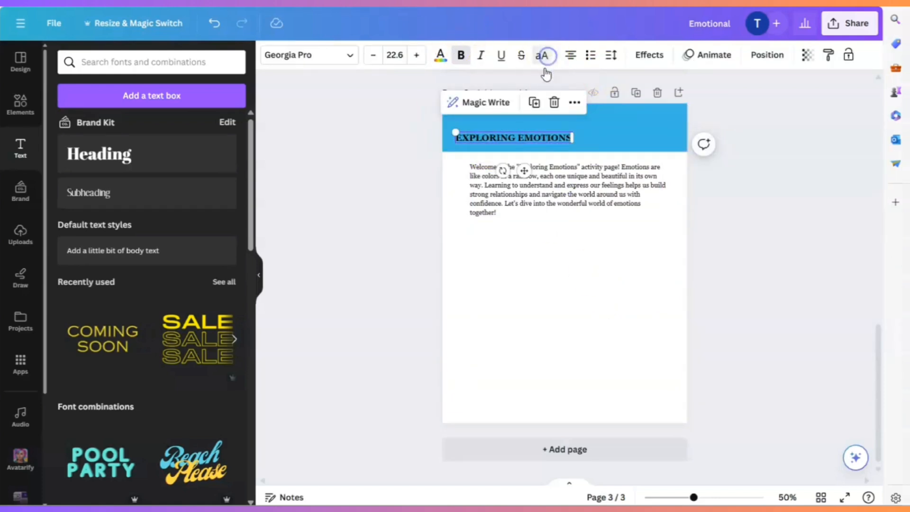
left_click(528, 137)
left_click(656, 307)
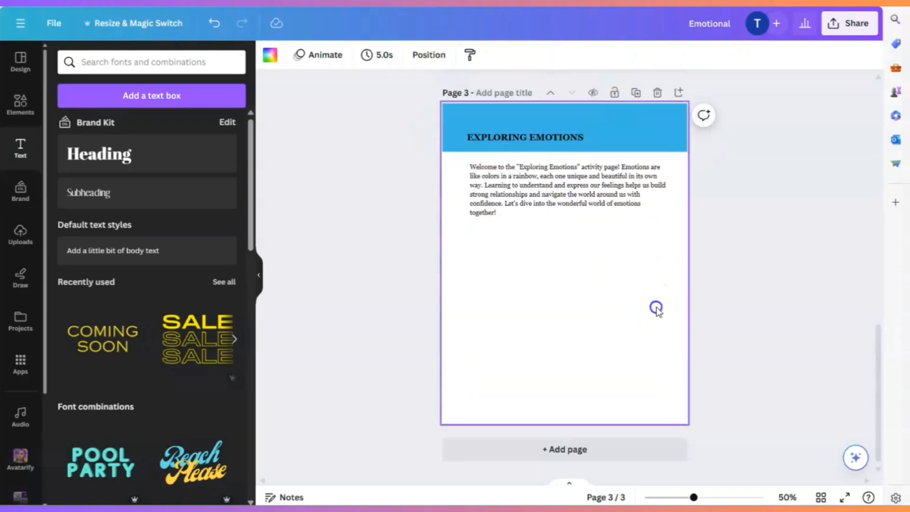
- Try a reduced "Be Kind to Your Mind" badge from the "kids mind" graphics at the banner's right end
left_click(18, 111)
left_click(142, 63)
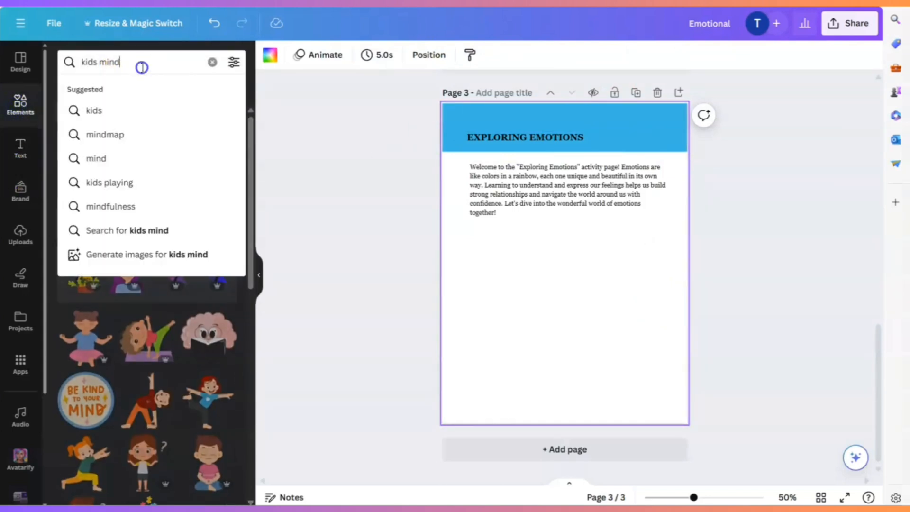
left_click(96, 382)
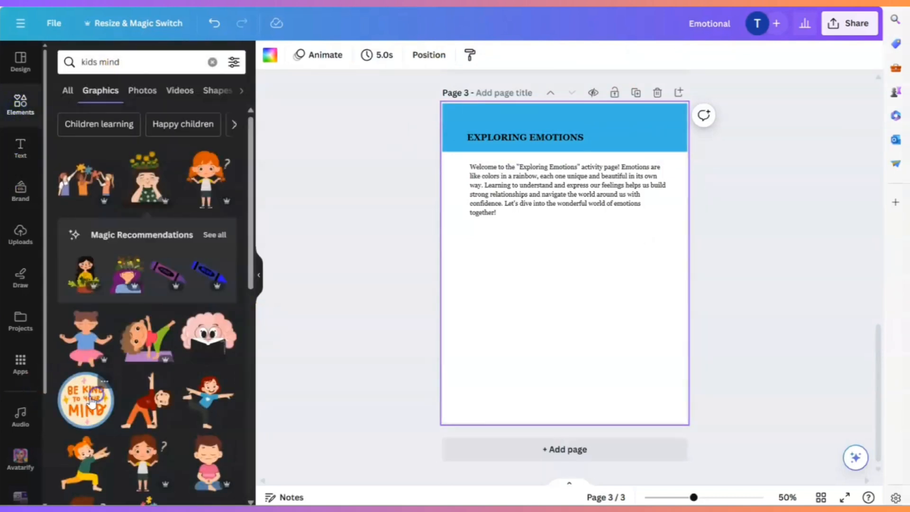
left_click(88, 398)
left_click_drag(516, 214, 573, 249)
left_click_drag(586, 284, 654, 141)
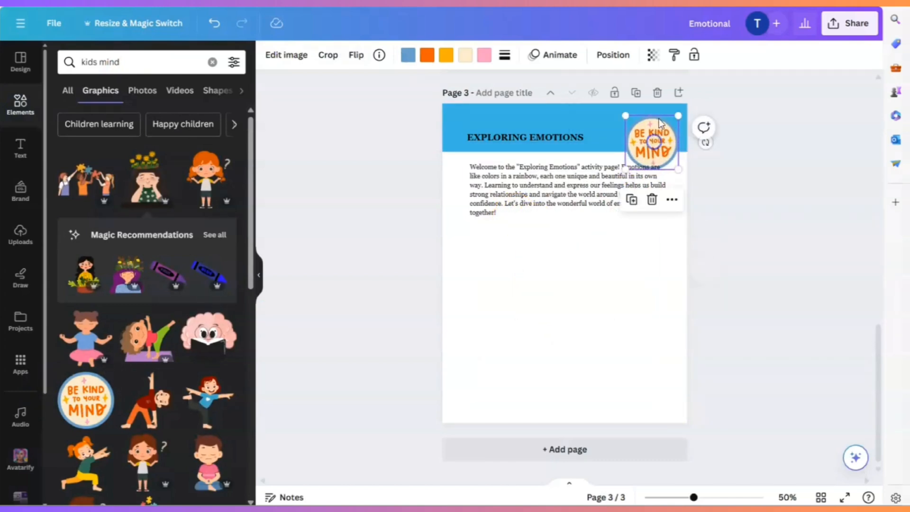
left_click(650, 197)
- Browse the remaining "kids mind" graphics and search the elements for "emotions" instead
scroll(203, 303, "down", 5)
scroll(184, 328, "down", 5)
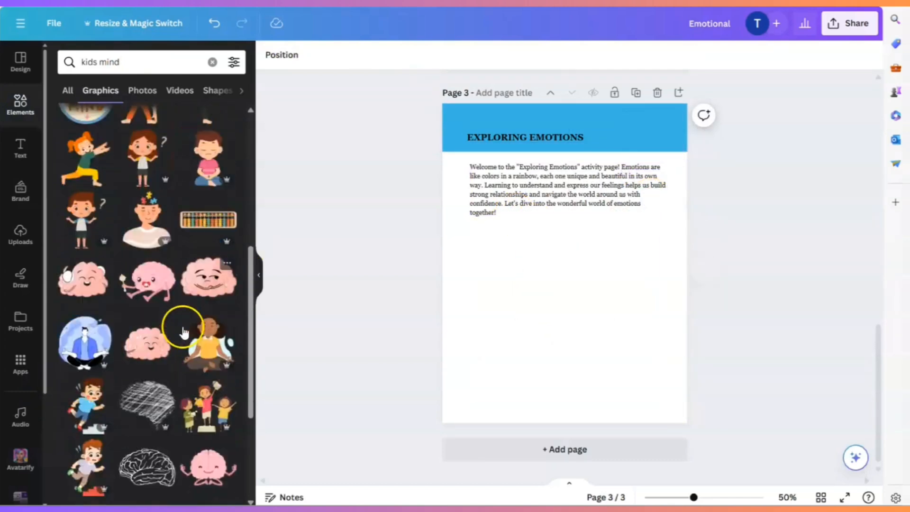
scroll(151, 296, "up", 2)
scroll(150, 294, "up", 2)
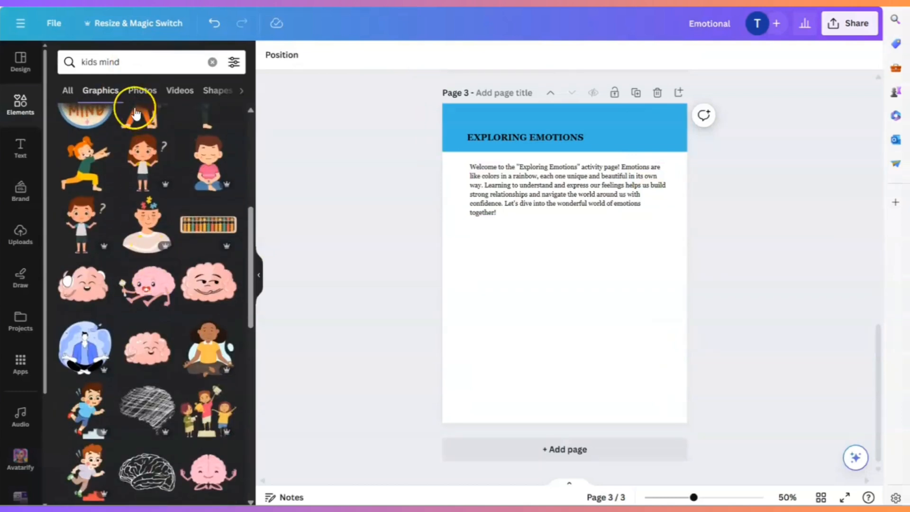
left_click(71, 63)
type("e")
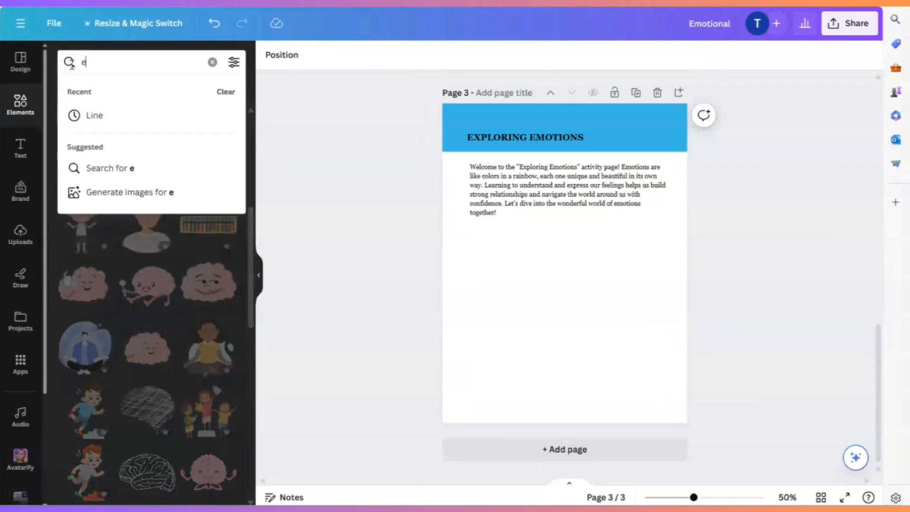
type("motions")
key("Return")
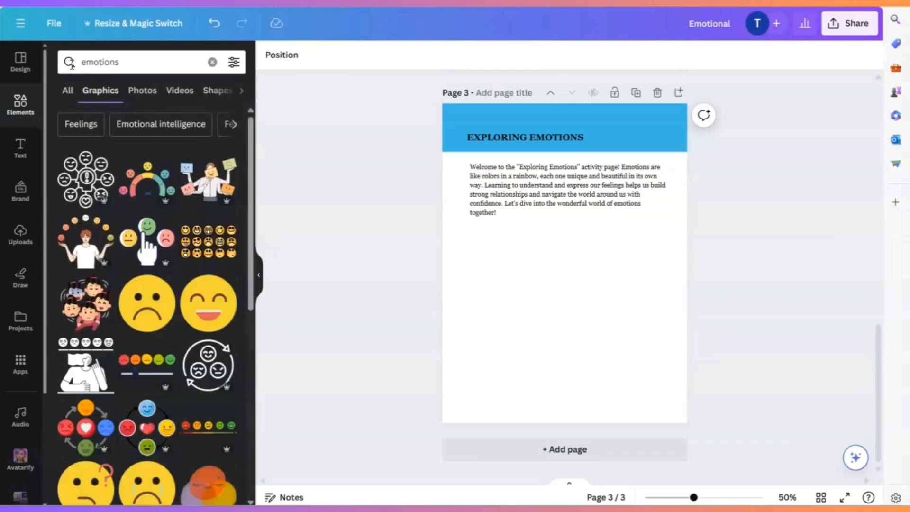
- Insert the graphic of the girl in a polka-dot dress covering her mouth on page 3 and shrink it to about half size
scroll(171, 277, "down", 2)
scroll(171, 278, "down", 6)
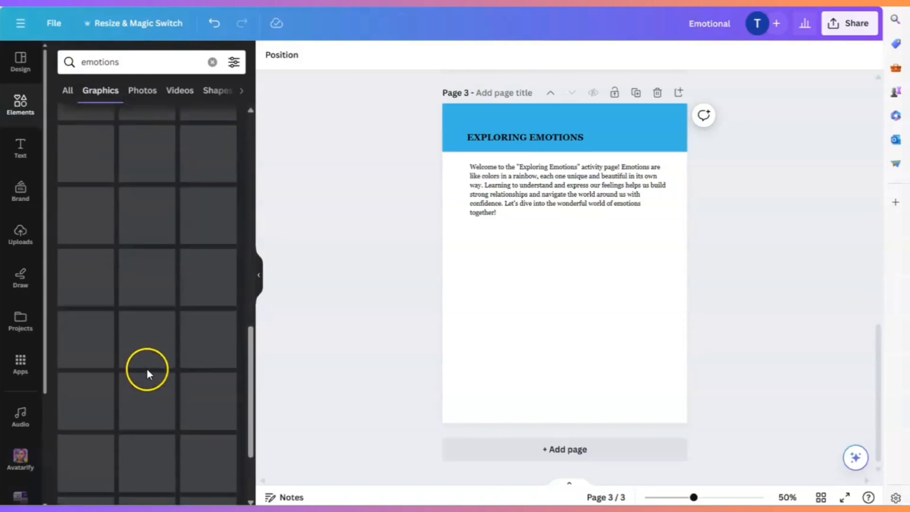
scroll(161, 242, "up", 3)
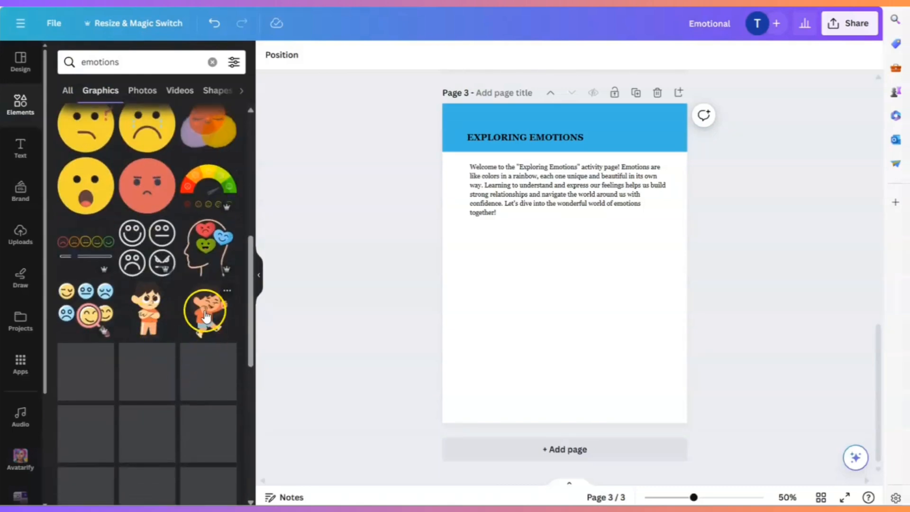
left_click(207, 372)
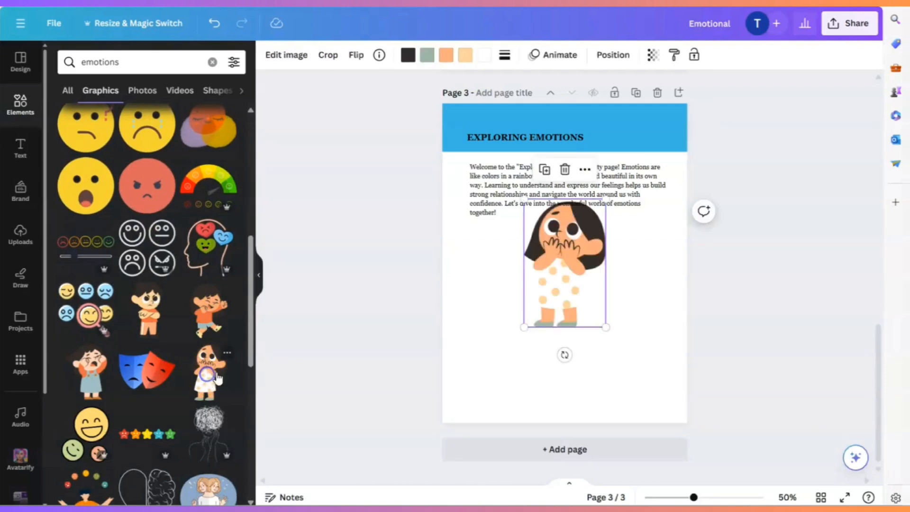
left_click_drag(522, 198, 574, 260)
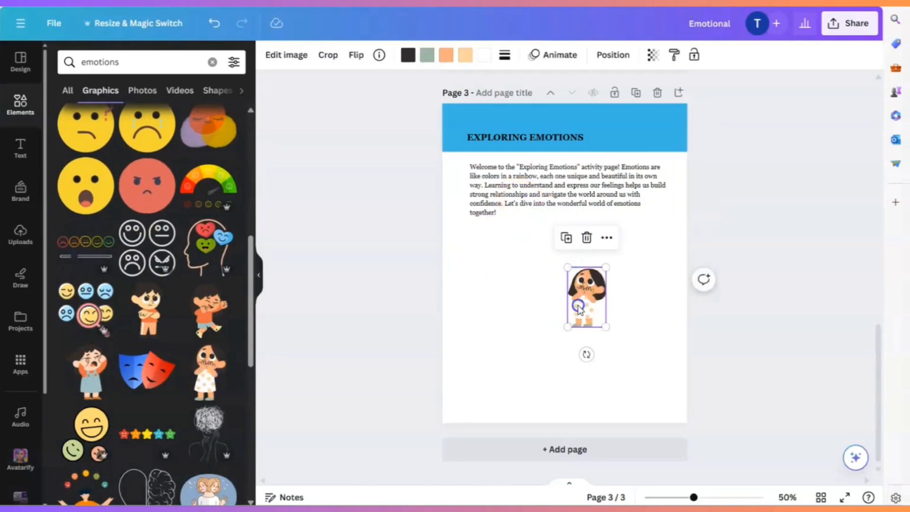
- Place the girl graphic at the banner's right end and narrow the welcome paragraph to a width of about 5.6 beside it
left_click_drag(576, 305, 640, 160)
left_click(543, 183)
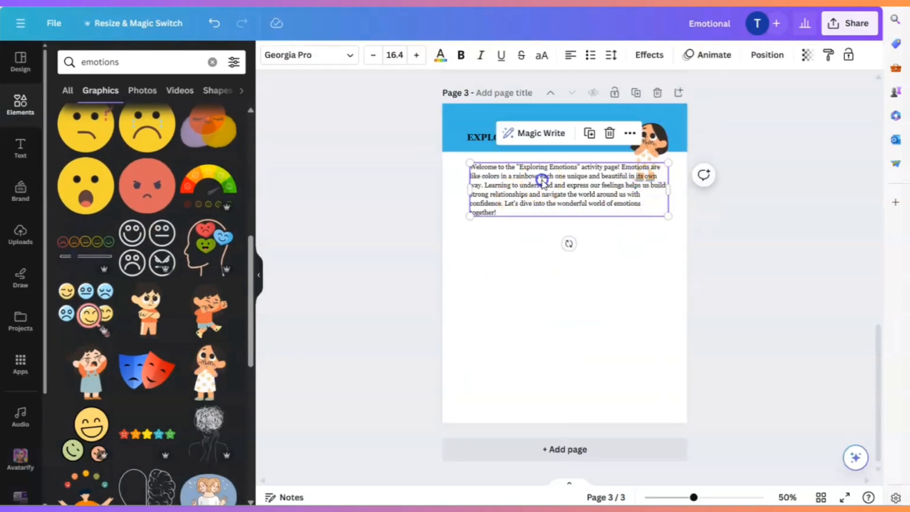
left_click_drag(668, 189, 632, 189)
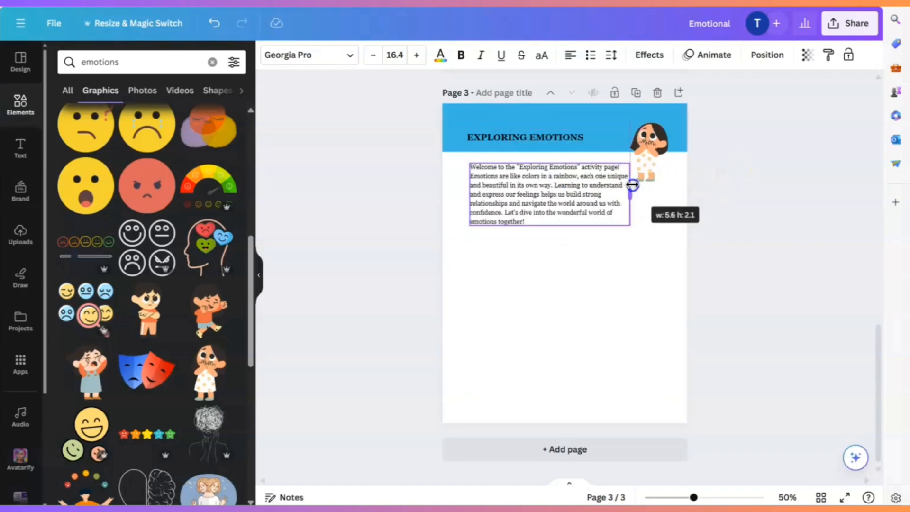
left_click(649, 234)
left_click(644, 165)
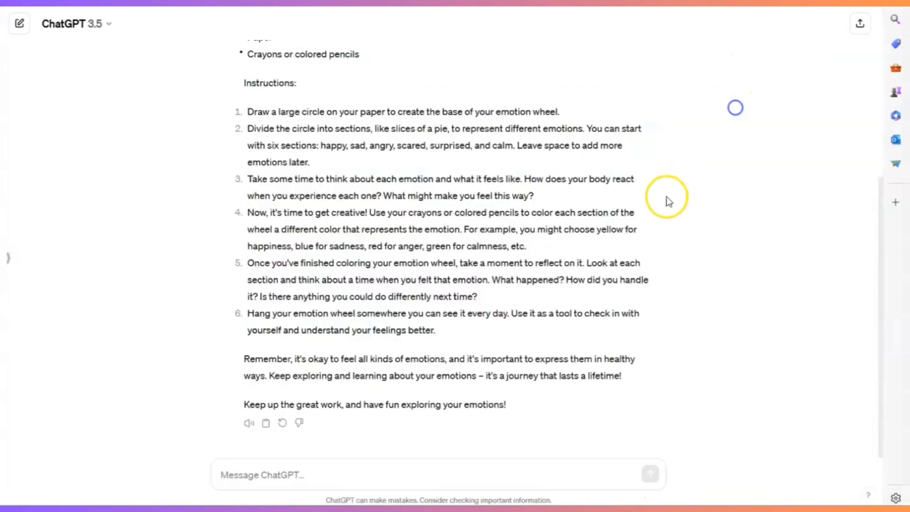
- Copy the Emotion Wheel activity text from ChatGPT into a new body text box on page 3 in Canva
scroll(616, 208, "up", 5)
left_click_drag(245, 182, 449, 324)
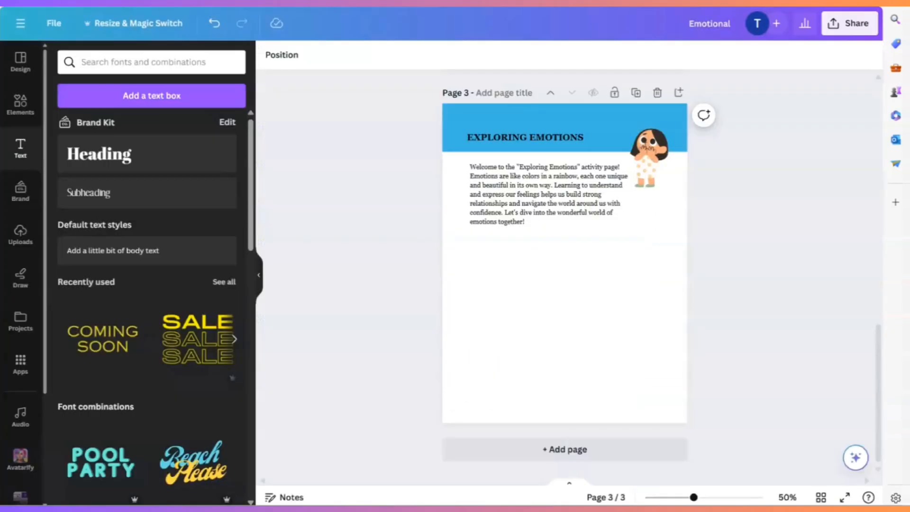
left_click(558, 284)
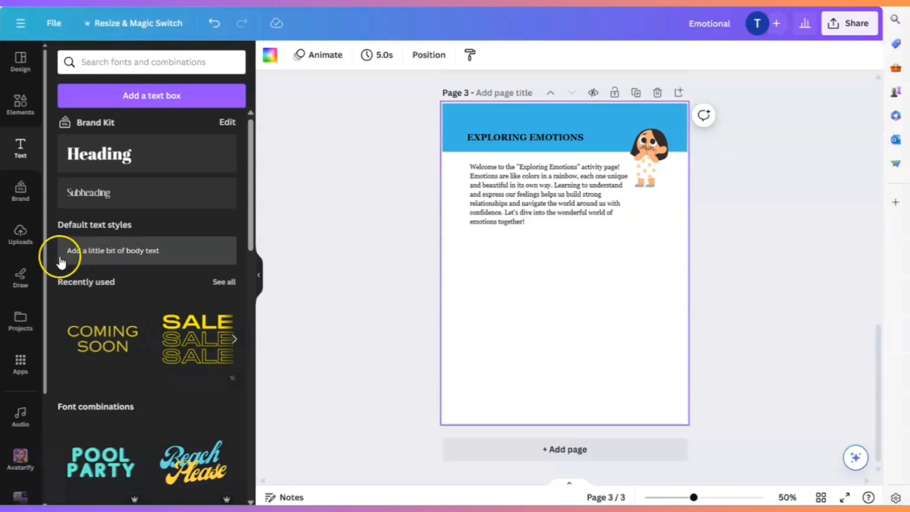
left_click(89, 256)
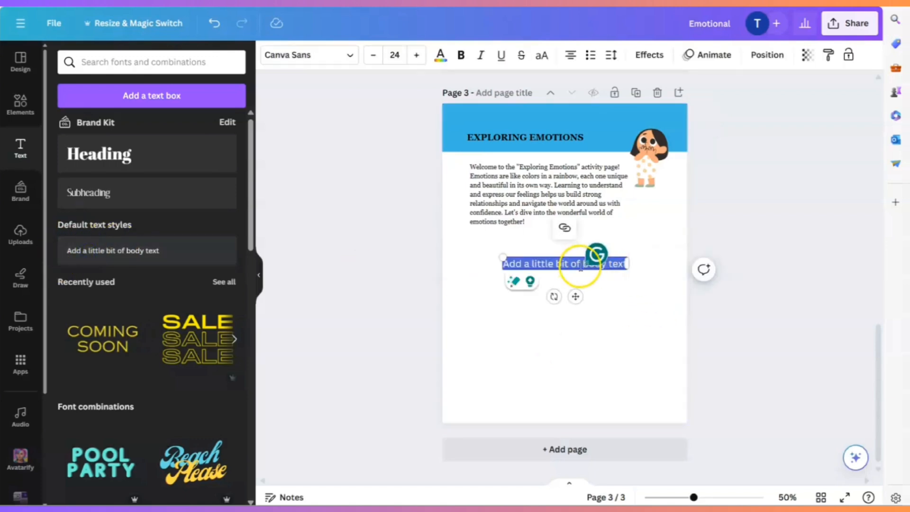
key("ctrl+v")
- Left-align the pasted activity text, scale it down to size 12.5 and fit it within the page below the welcome paragraph
left_click_drag(687, 259, 629, 357)
left_click_drag(547, 371, 560, 255)
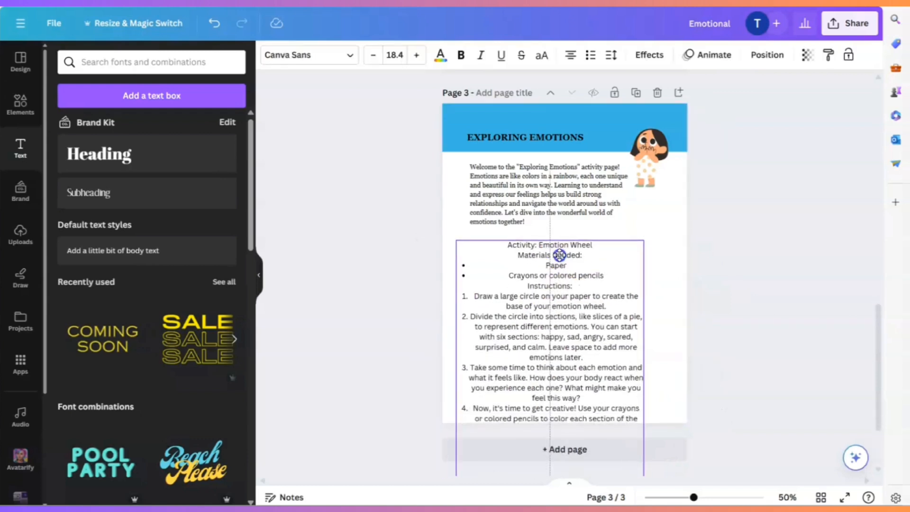
left_click(570, 56)
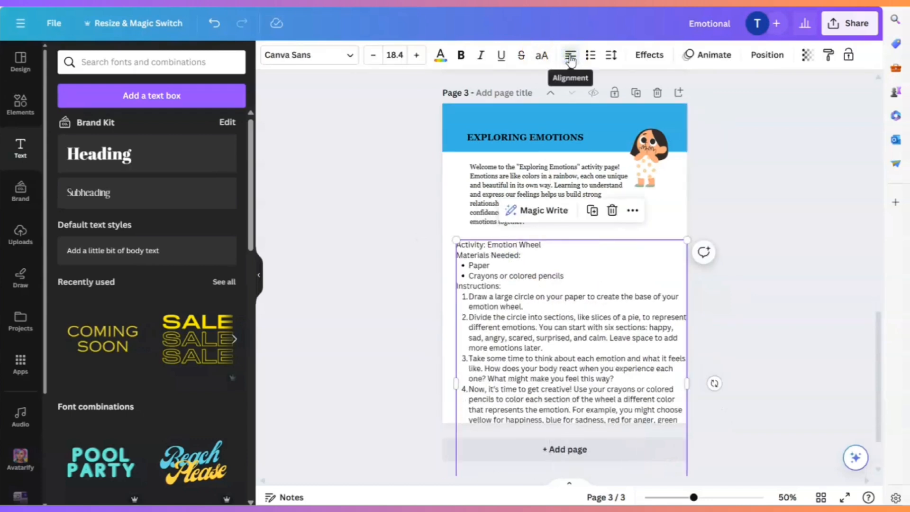
left_click_drag(685, 248, 601, 322)
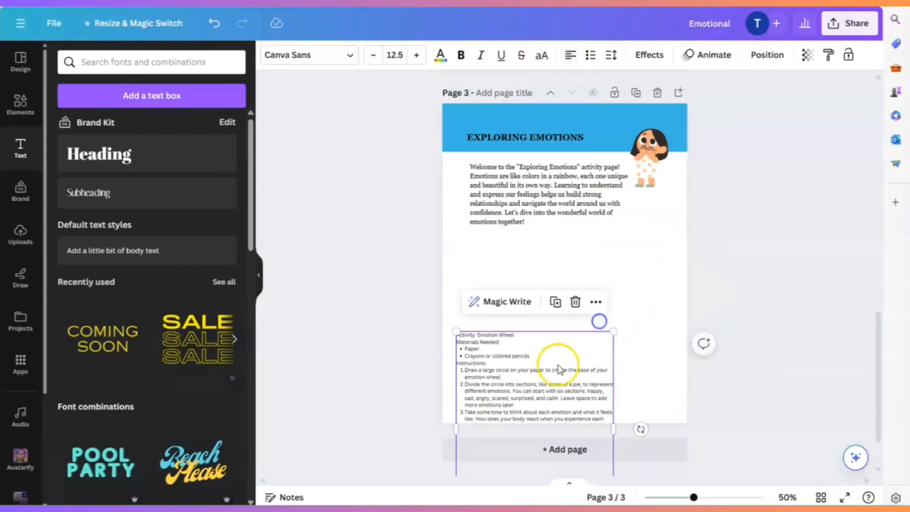
left_click_drag(553, 368, 572, 275)
left_click_drag(629, 335, 683, 336)
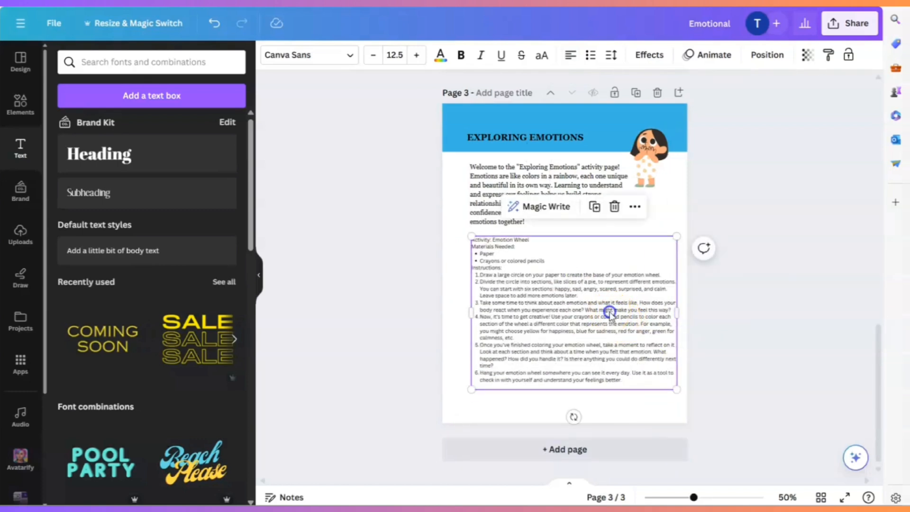
left_click_drag(610, 312, 602, 325)
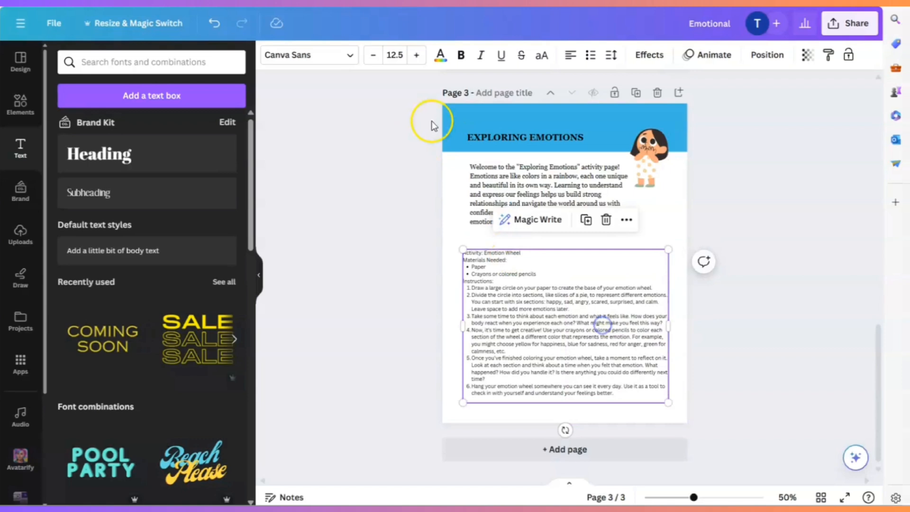
- Change the activity text's font to Georgia Pro and move the block slightly lower
left_click(326, 58)
left_click(110, 219)
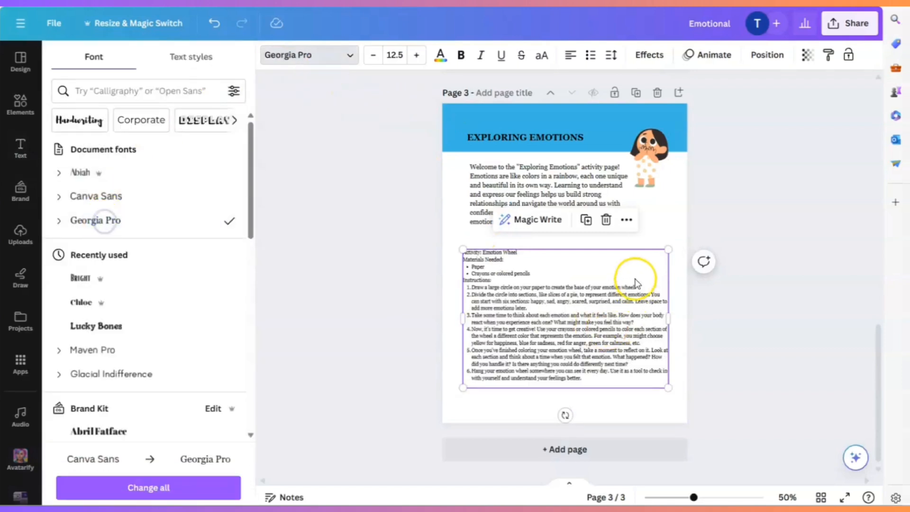
left_click_drag(635, 278, 633, 302)
- Take the closing "Hang your emotion wheel" item out of the numbered list as a plain paragraph
left_click(626, 395)
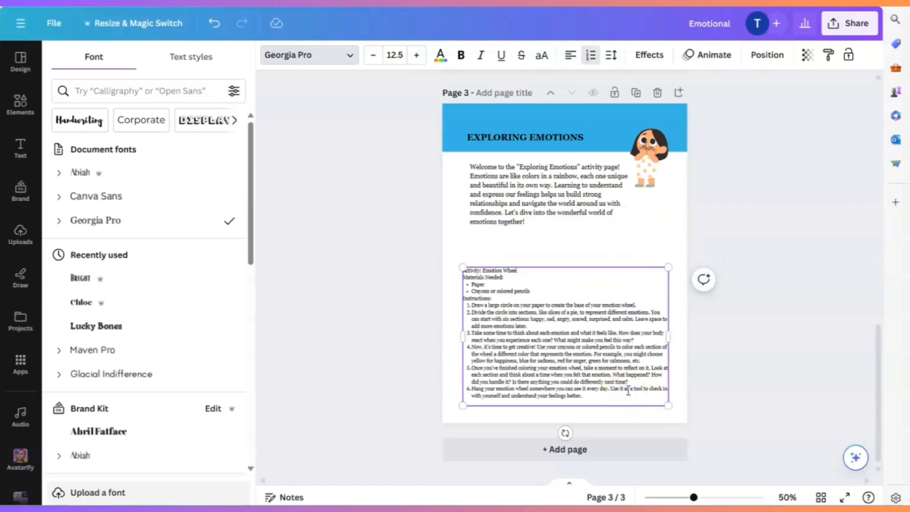
key("Delete")
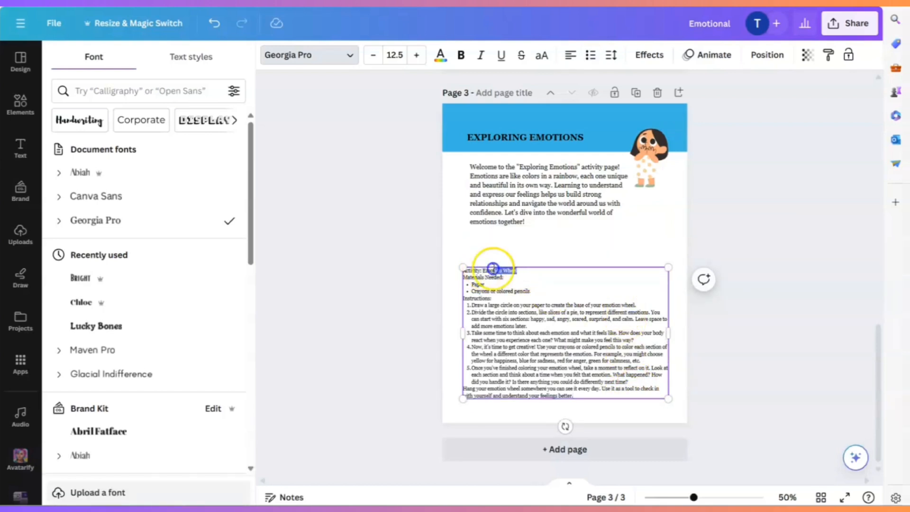
left_click(601, 338)
- Add a blank line between the "Activity: Emotion Wheel" heading and "Materials Needed:"
left_click(719, 499)
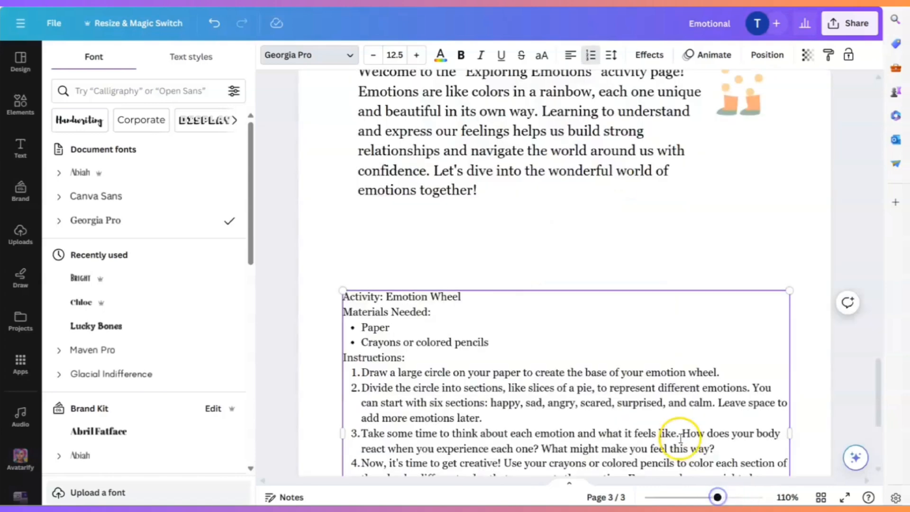
scroll(644, 375, "down", 4)
left_click(488, 132)
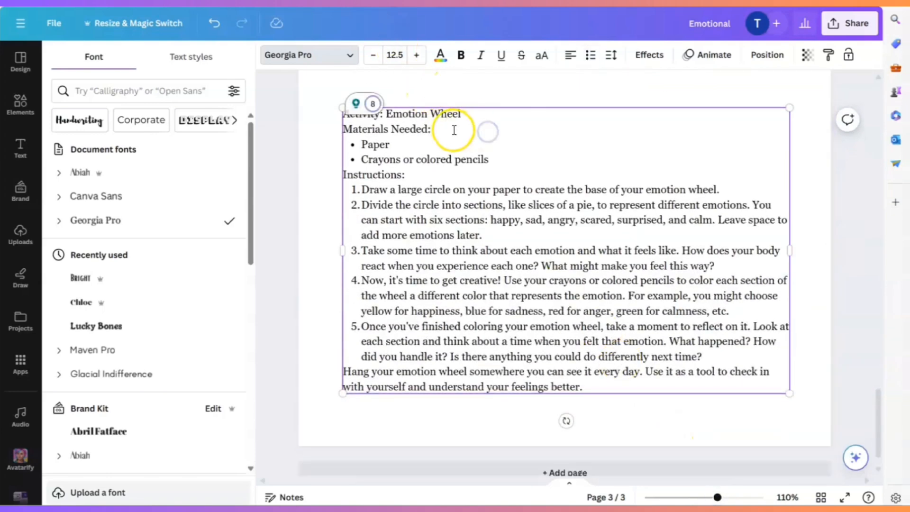
key("Delete")
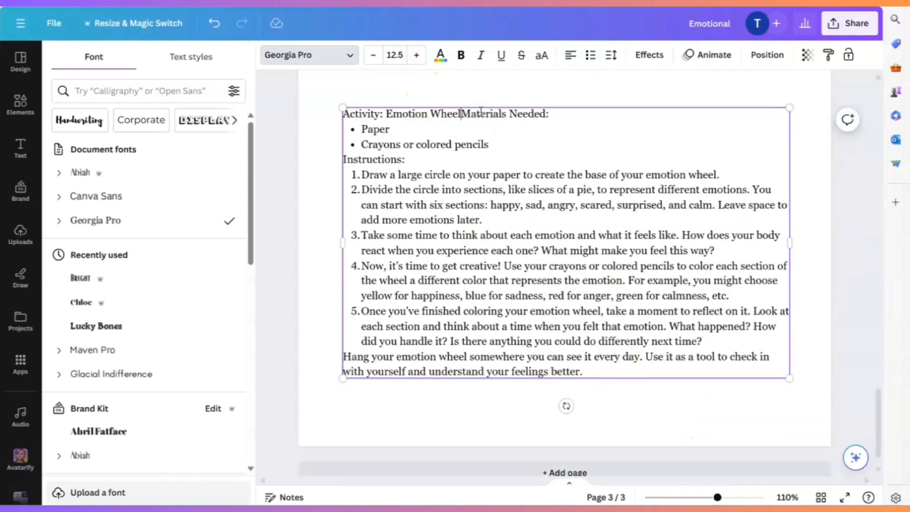
key("Return")
key("Return")
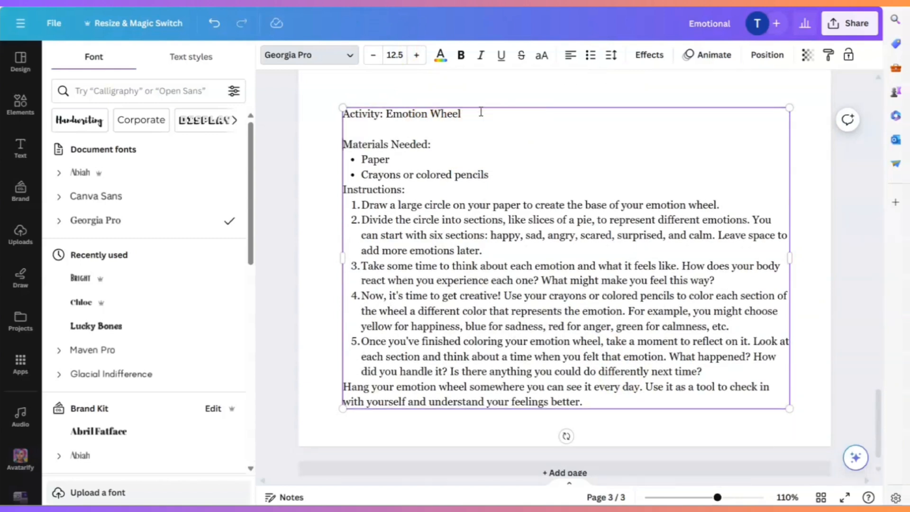
- Make the "Activity: Emotion Wheel", "Materials Needed:" and "Instructions:" headings bold
left_click_drag(478, 125, 397, 117)
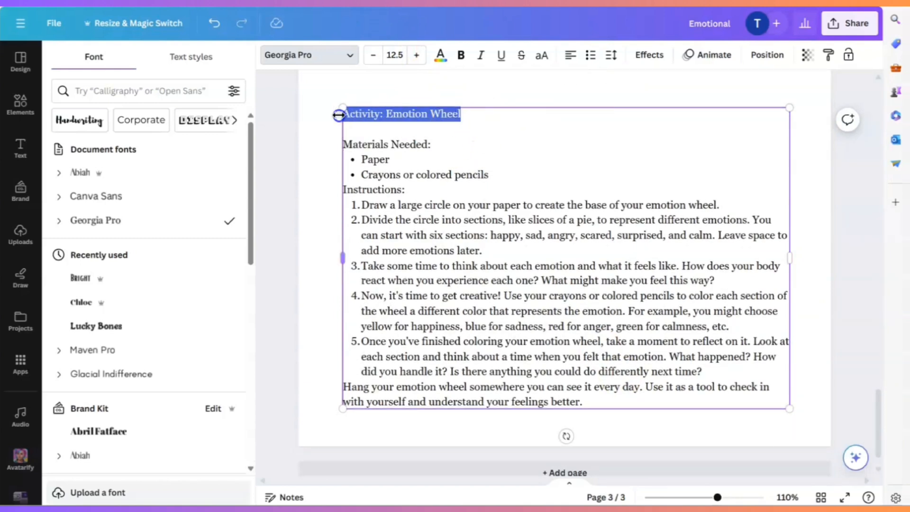
left_click(460, 55)
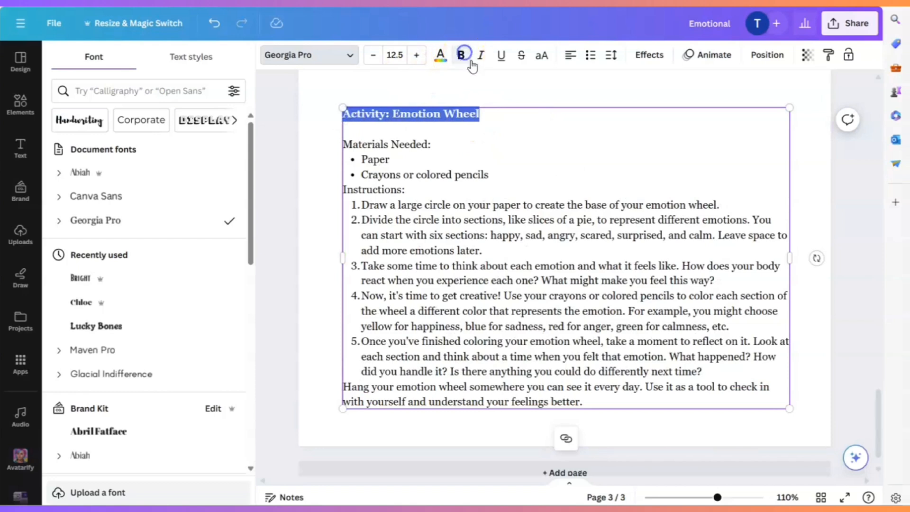
left_click(559, 172)
left_click_drag(431, 144, 354, 145)
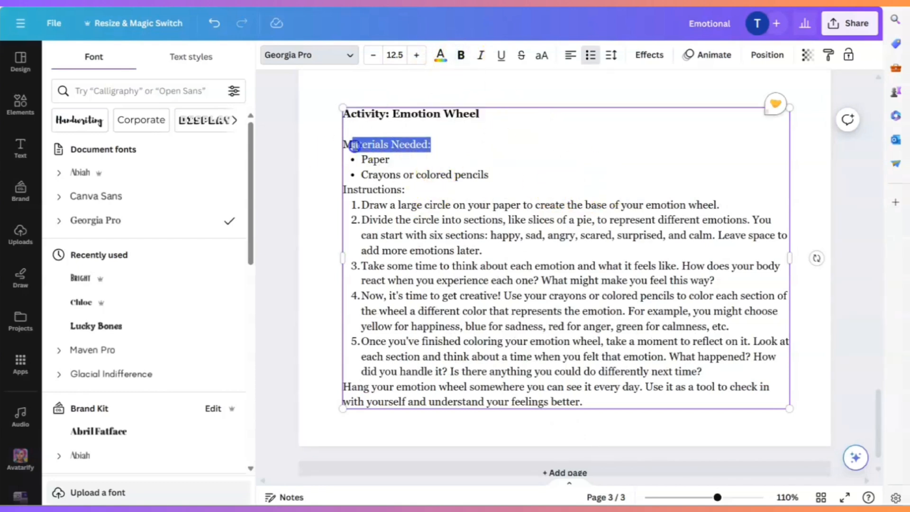
left_click(461, 55)
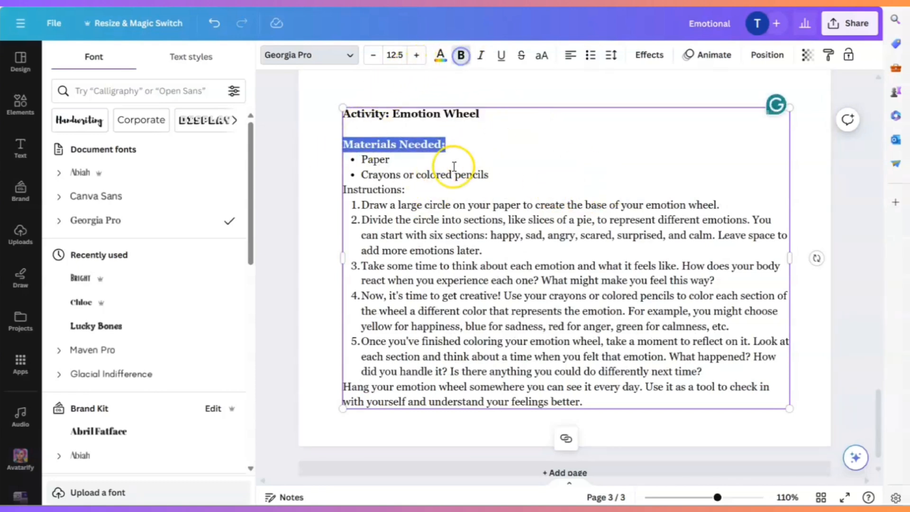
left_click_drag(419, 191, 356, 189)
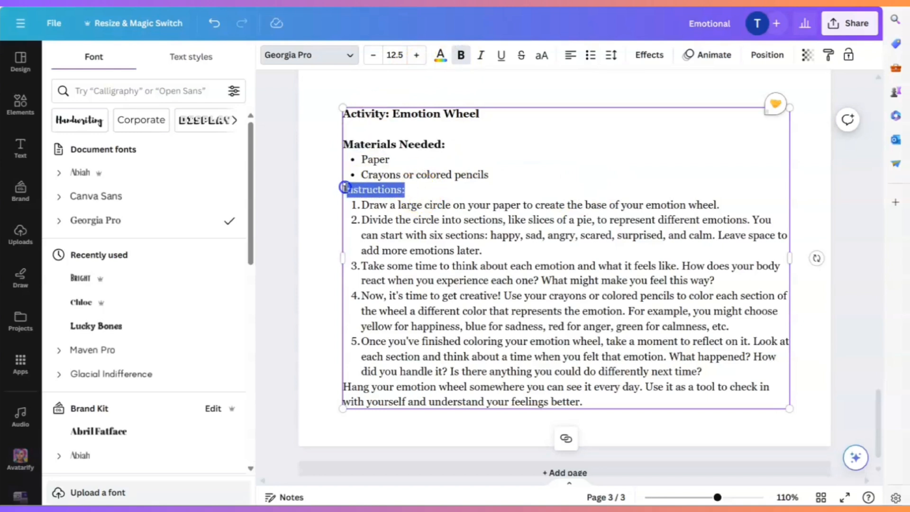
left_click(460, 54)
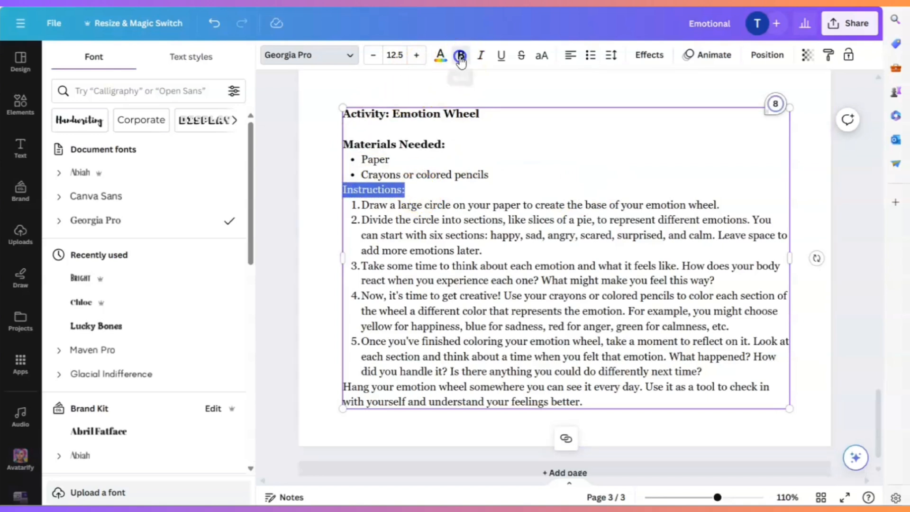
left_click(560, 90)
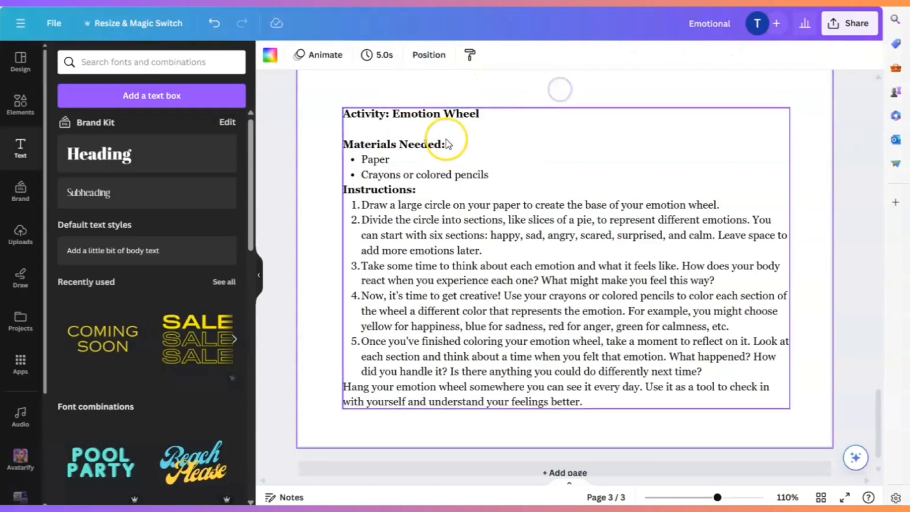
- Add blank lines above the "Instructions:" heading and above the closing "Hang your emotion wheel" paragraph
left_click(480, 140)
left_click(528, 175)
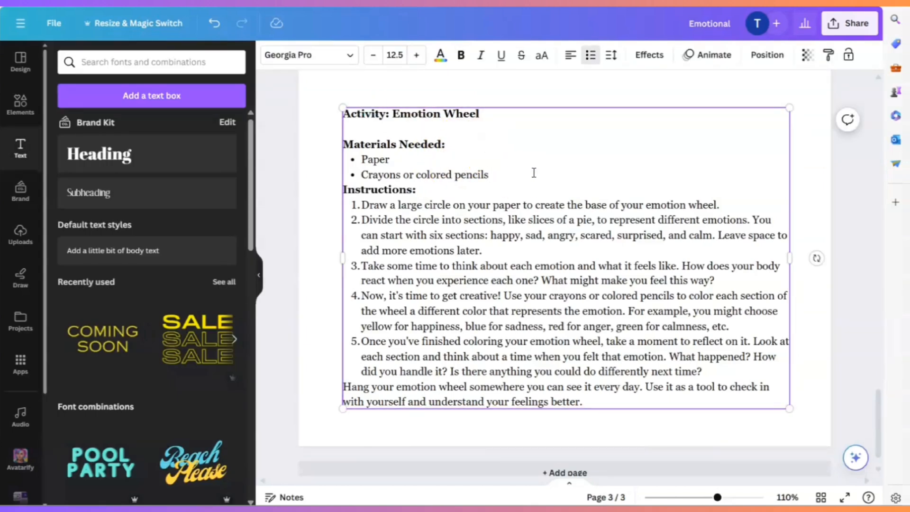
key("Return")
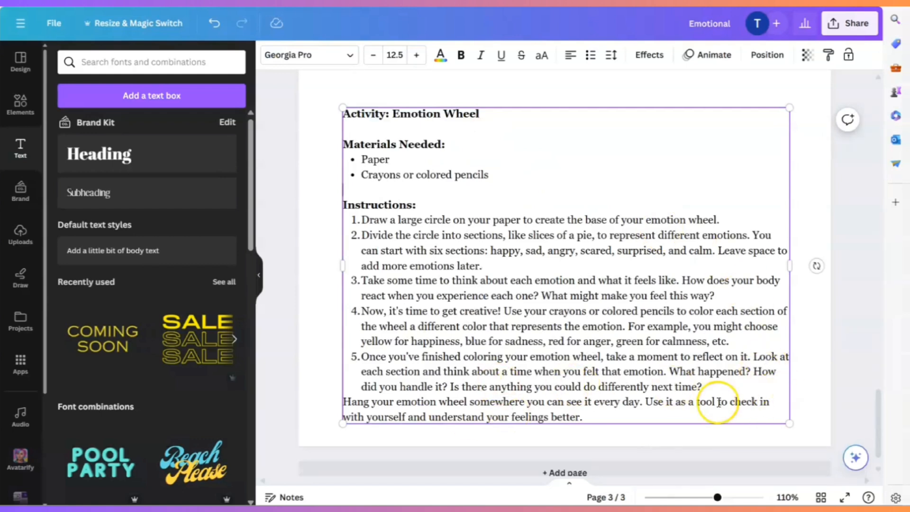
key("Return")
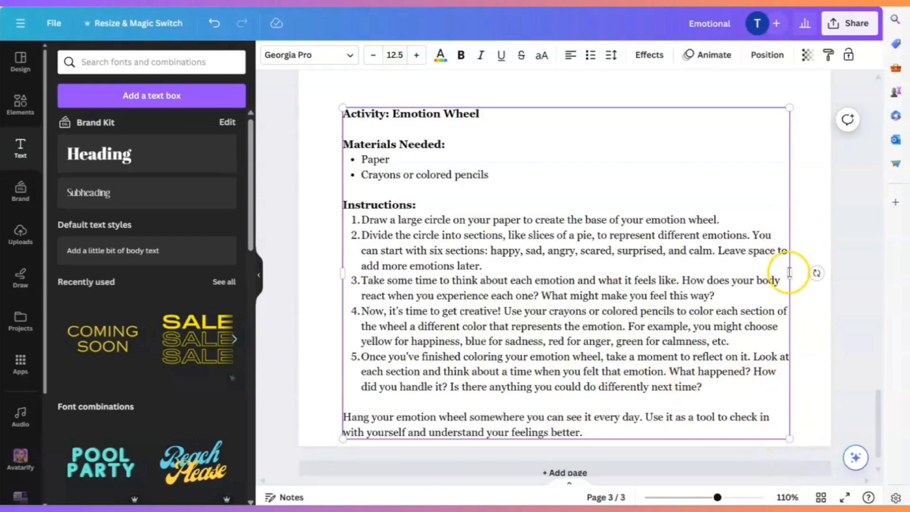
- Widen the activity text box slightly and shift it up so it sits centred between the page margins
left_click_drag(789, 272, 811, 268)
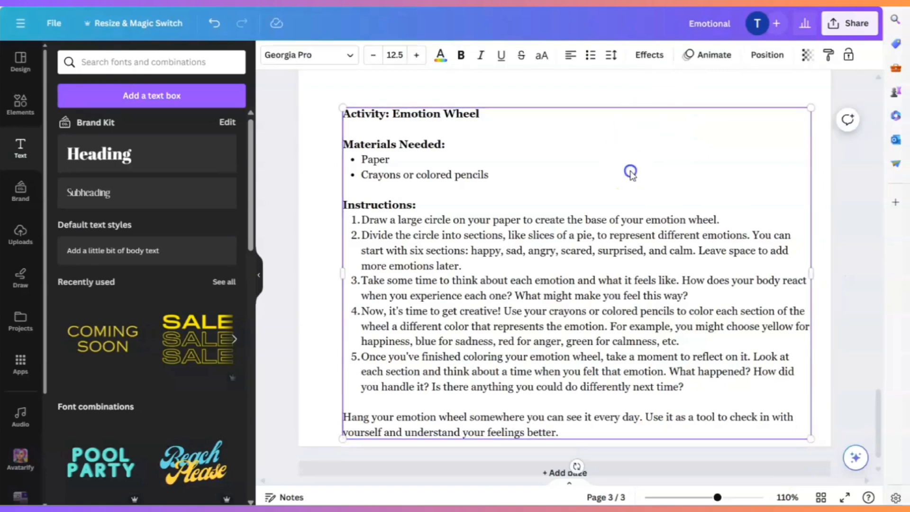
left_click_drag(629, 172, 624, 155)
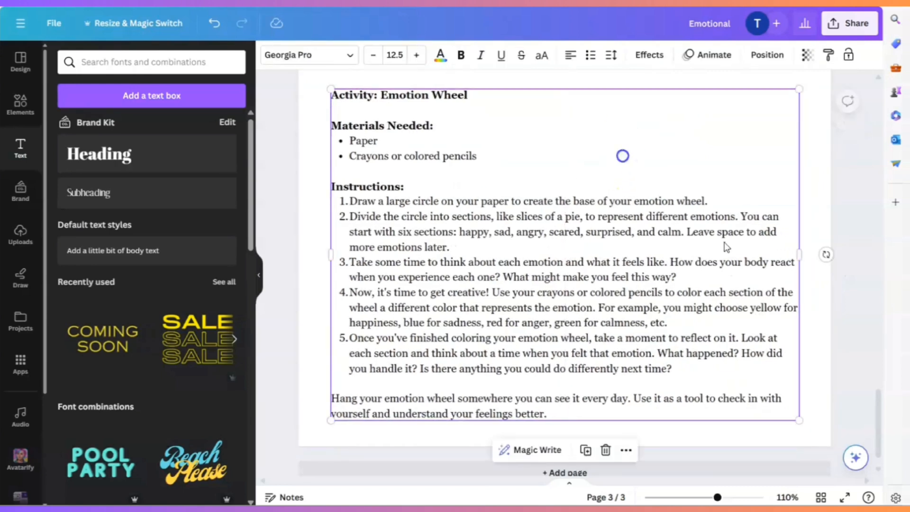
left_click(827, 387)
- Search the graphics library for "color wheel" to find an illustration for the Emotion Wheel activity
scroll(826, 387, "up", 4)
scroll(826, 388, "up", 1)
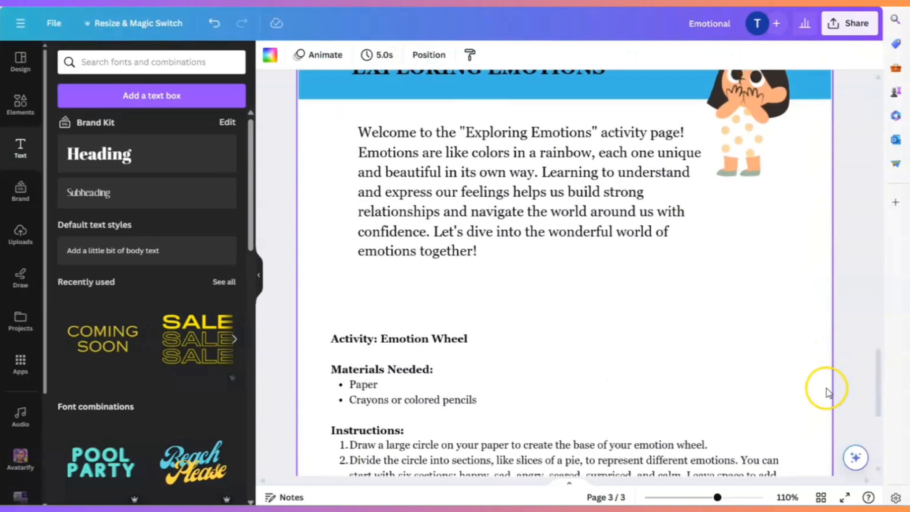
left_click(20, 104)
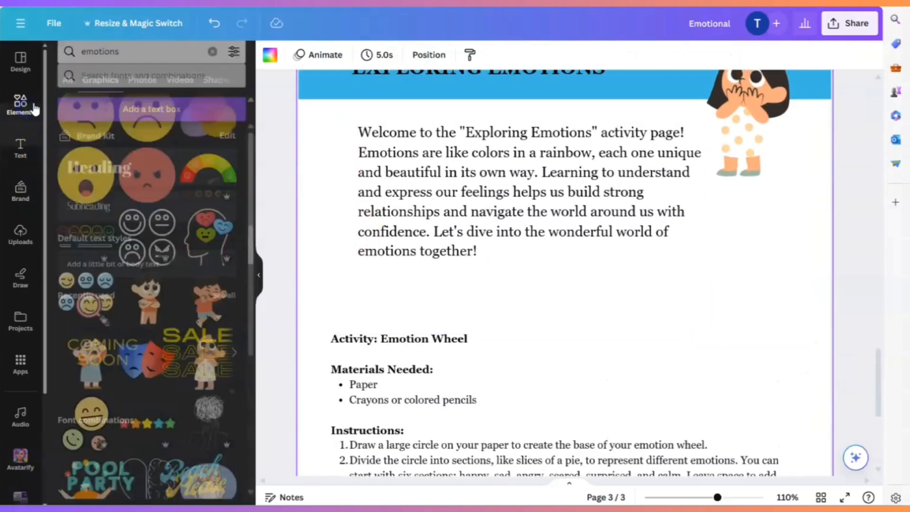
left_click_drag(126, 62, 78, 68)
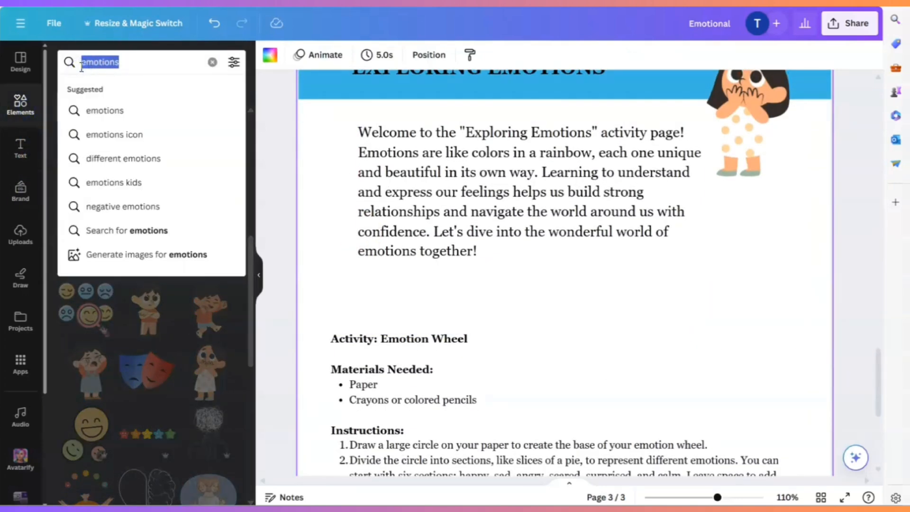
type("color wheel")
key("Return")
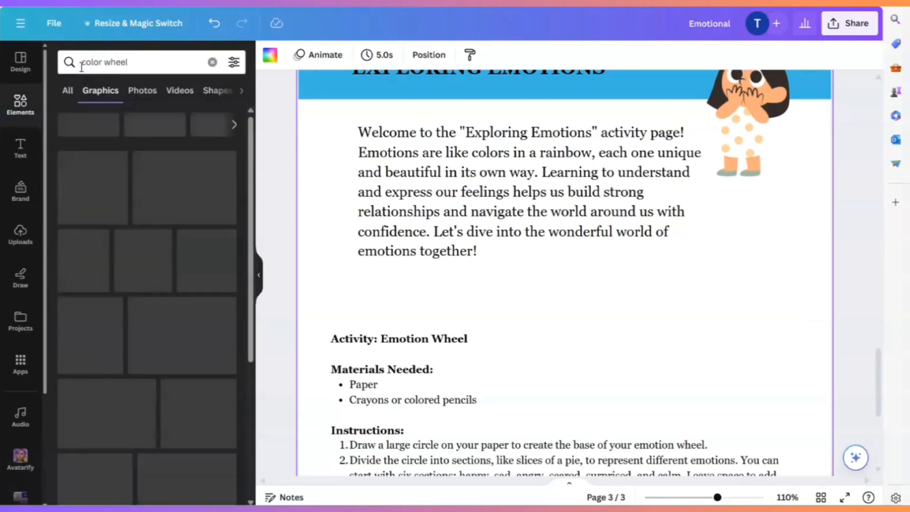
scroll(217, 342, "down", 3)
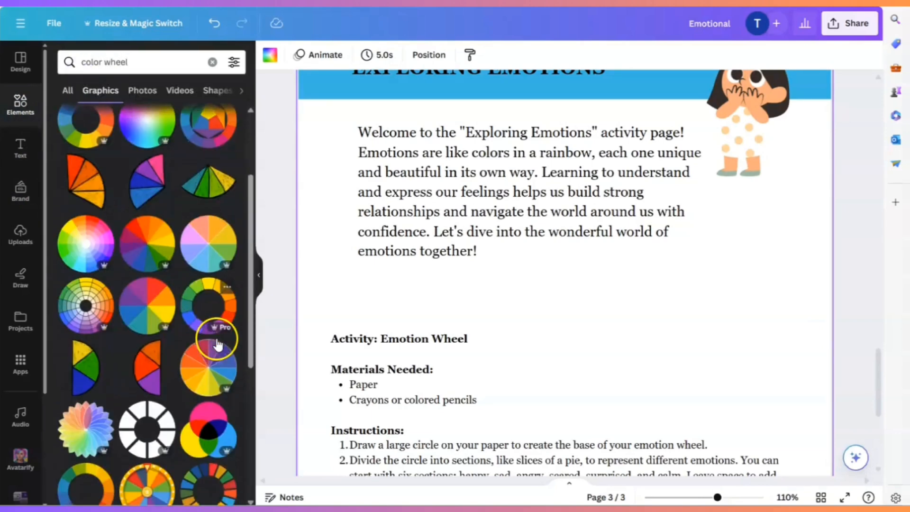
- Add the ring-shaped multicolour wheel, shrink it and place it in the blank area beside the "Activity: Emotion Wheel" heading
left_click(208, 305)
left_click_drag(629, 273, 749, 240)
left_click_drag(789, 207, 728, 266)
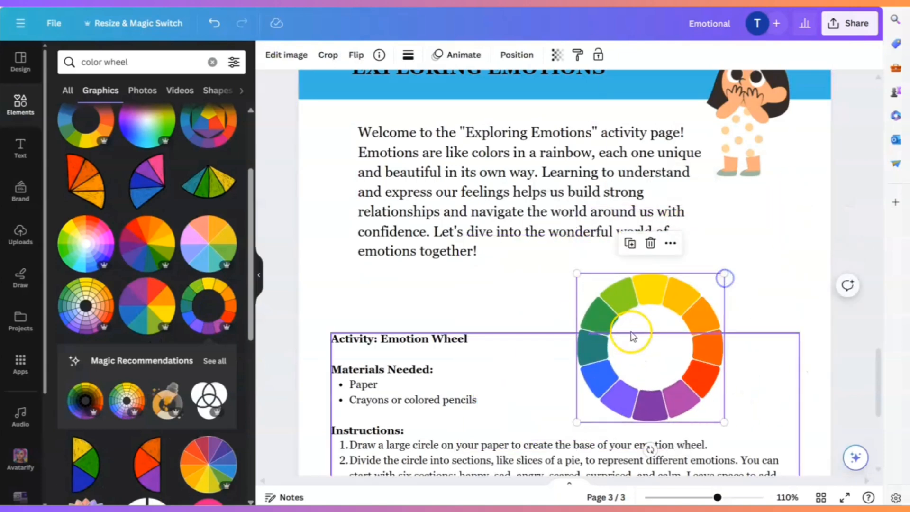
left_click_drag(632, 335, 698, 315)
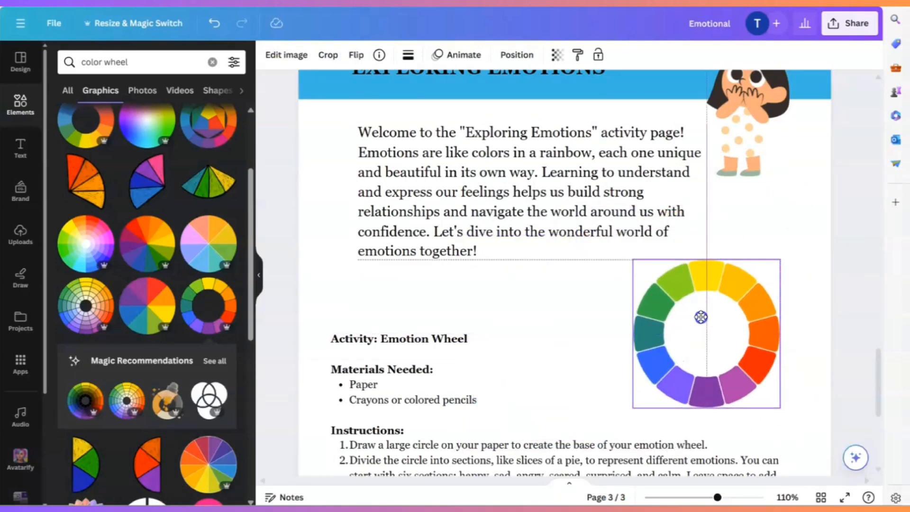
scroll(701, 316, "down", 1)
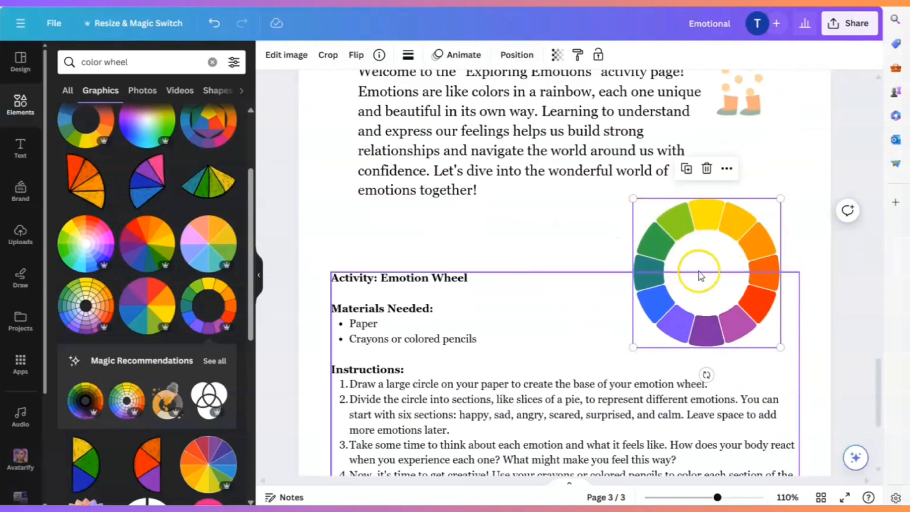
- Search the graphics for "emotion wheel" and delete the ring-shaped colour wheel from page 3
left_click(154, 65)
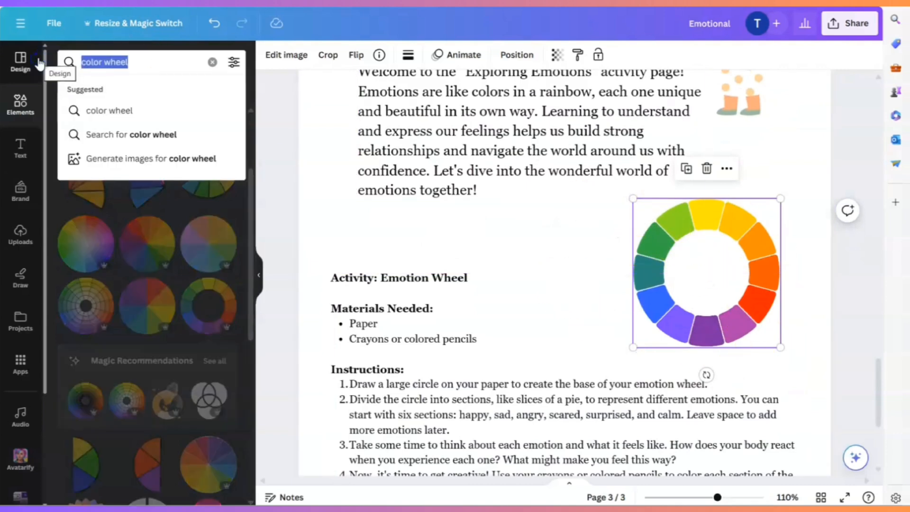
type("emotion wheel")
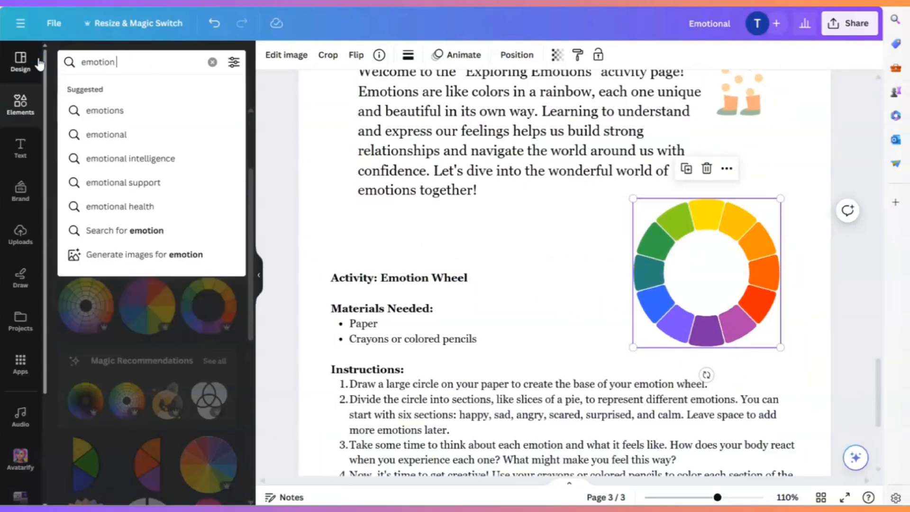
key("Return")
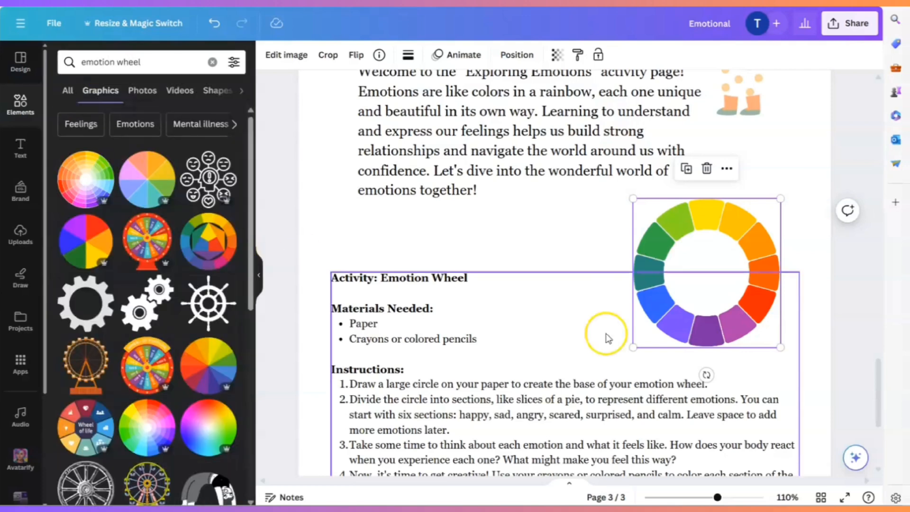
key("Delete")
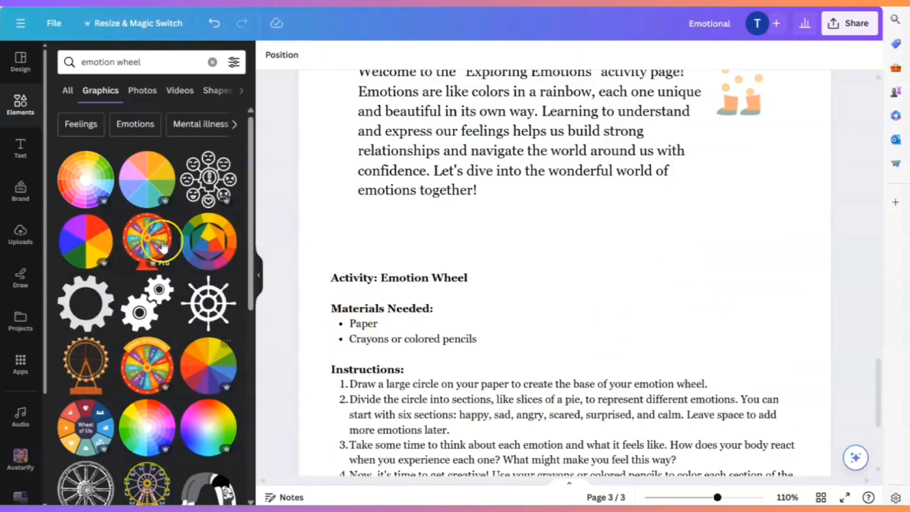
- Try the red spinning prize wheel graphic on the page, delete it and browse the other "emotion wheel" graphics
left_click(147, 240)
key("Delete")
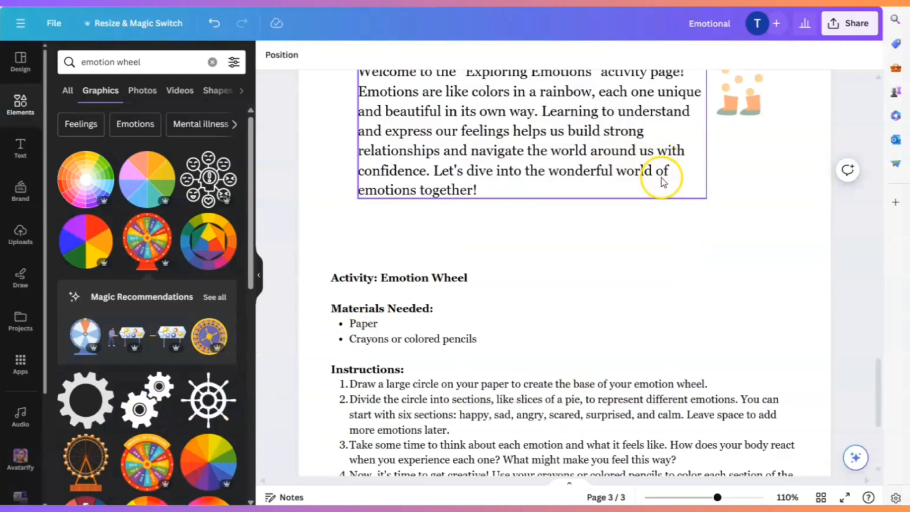
scroll(152, 315, "down", 4)
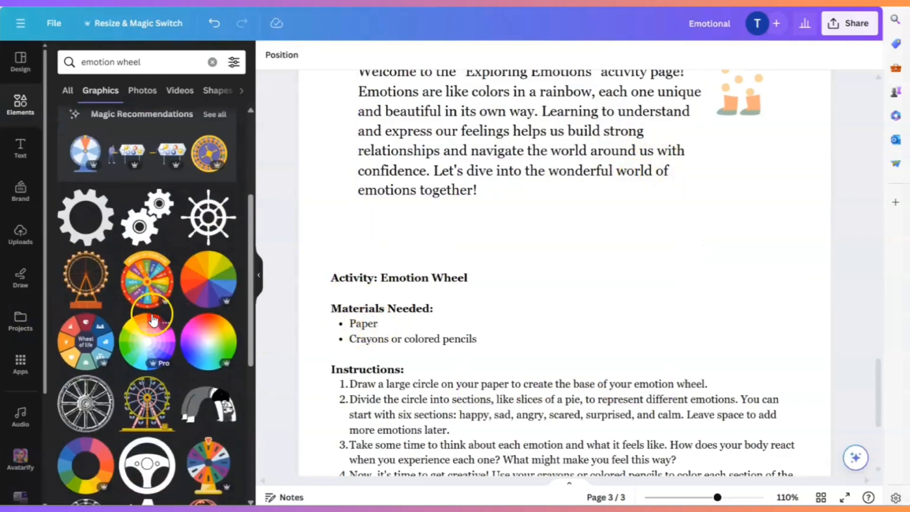
scroll(152, 320, "down", 5)
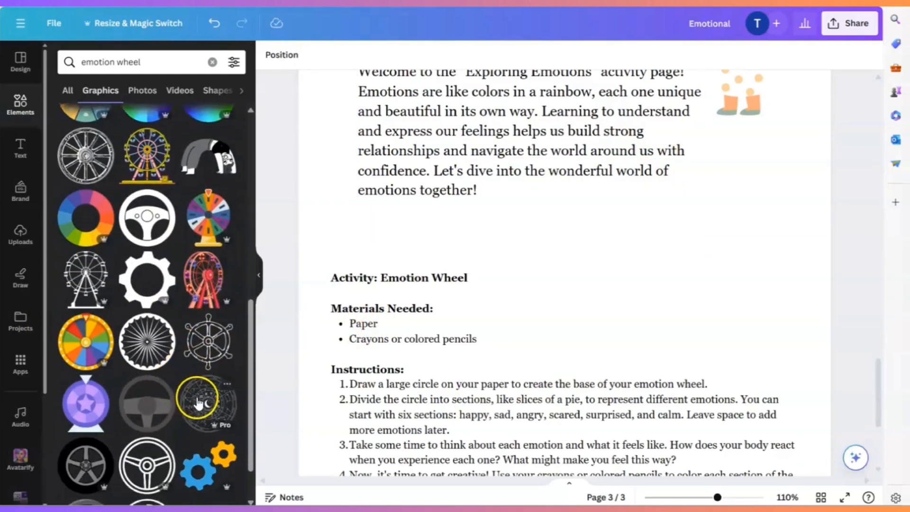
scroll(194, 400, "down", 12)
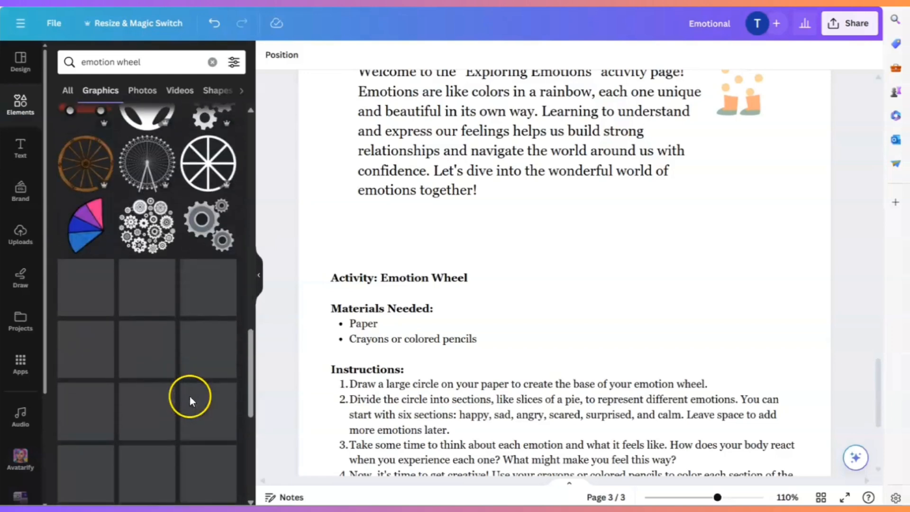
scroll(192, 385, "up", 15)
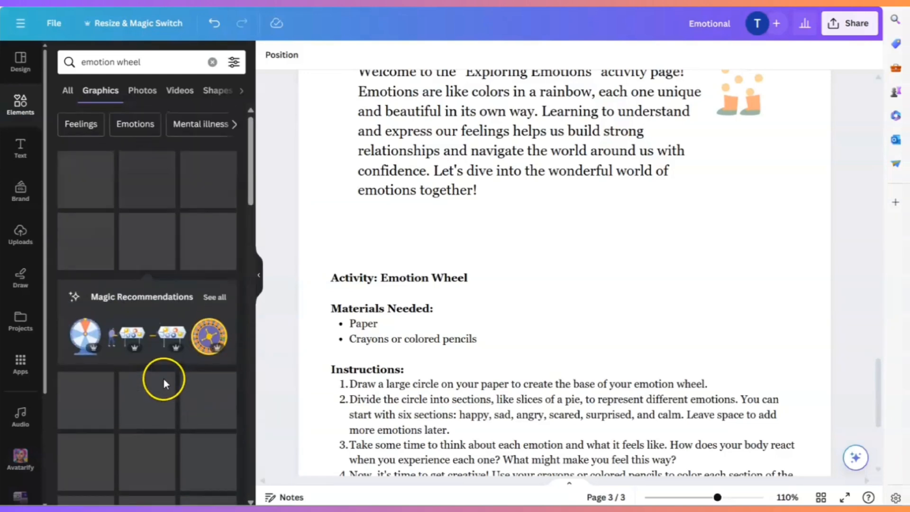
- Add the pastel eight-slice wheel graphic to page 3 and shrink it to about half its size
left_click(136, 188)
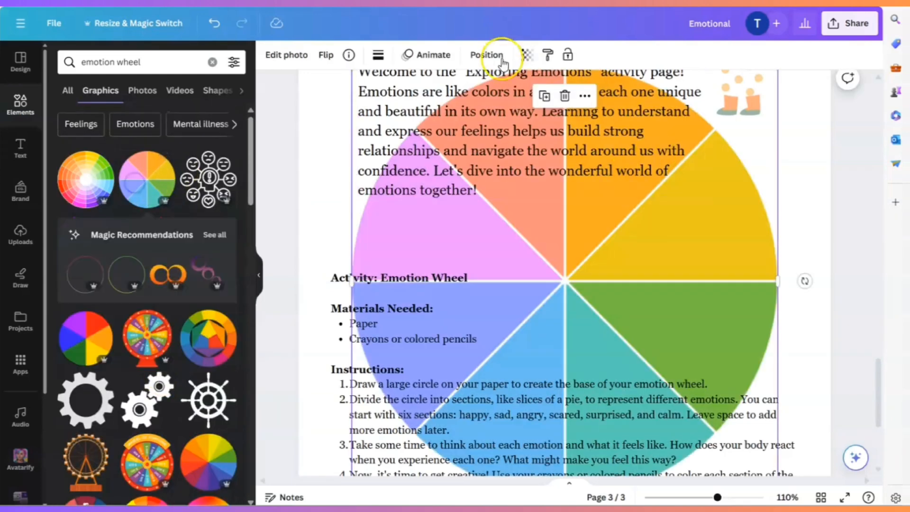
left_click_drag(608, 238, 616, 316)
left_click_drag(787, 147, 542, 335)
- Try to move the eight-slice wheel up beside the "Materials Needed:" list and undo the unwanted changes
left_click_drag(489, 373, 715, 155)
left_click(213, 22)
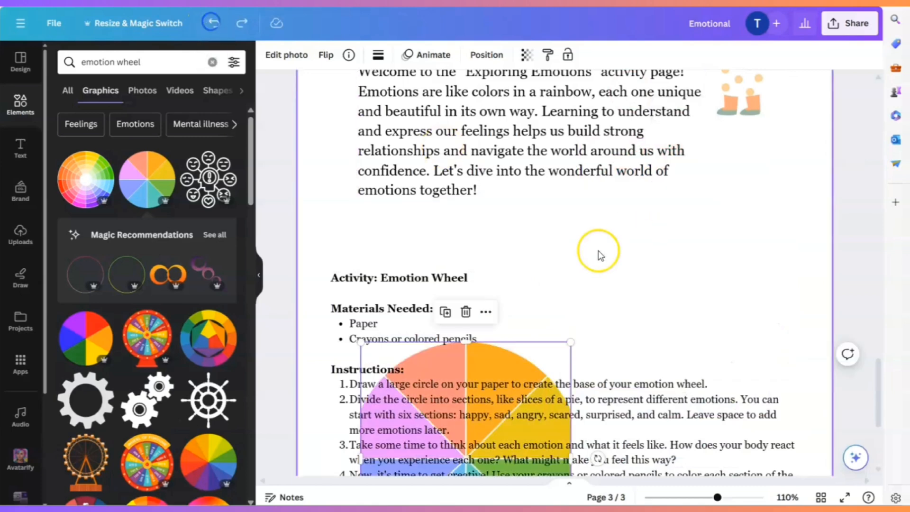
left_click(368, 360)
left_click(212, 30)
left_click(537, 322)
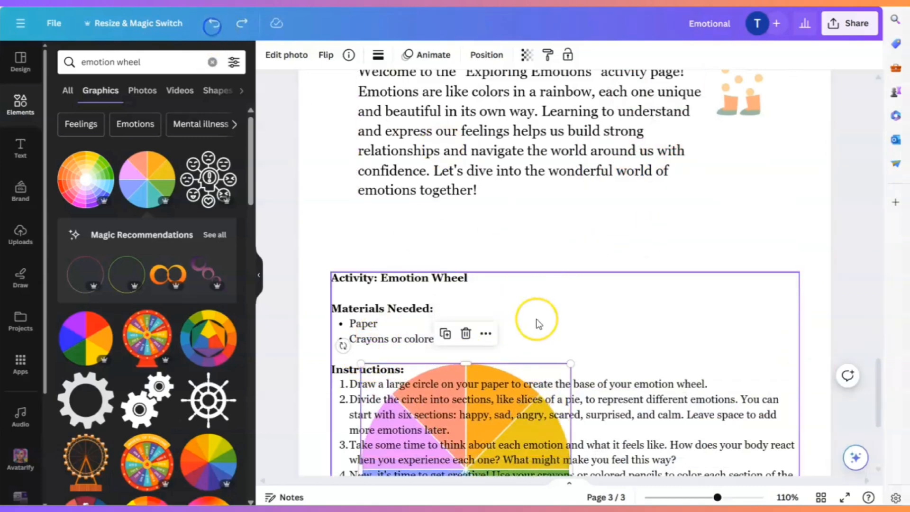
- Move the eight-slice wheel beside the "Materials Needed:" list and shrink it to fit between the intro paragraph and the instructions
left_click_drag(526, 379, 752, 170)
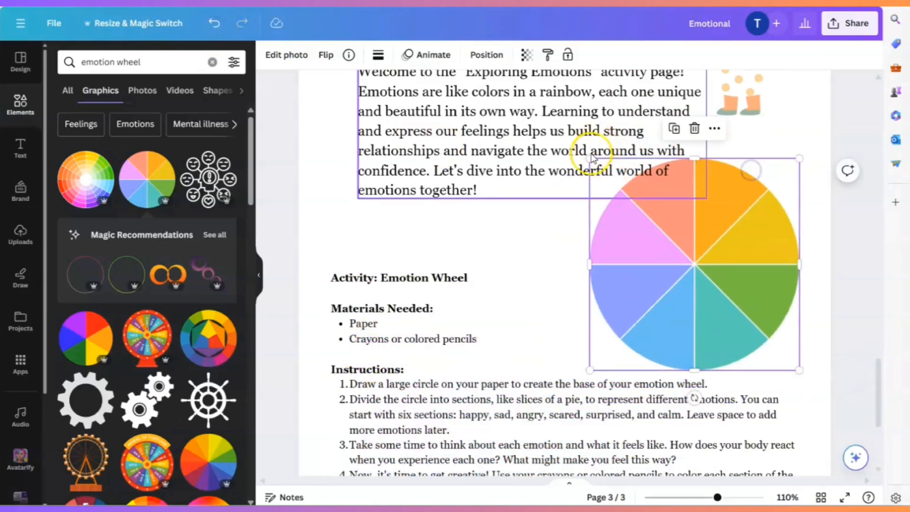
left_click_drag(610, 187, 646, 218)
left_click(214, 23)
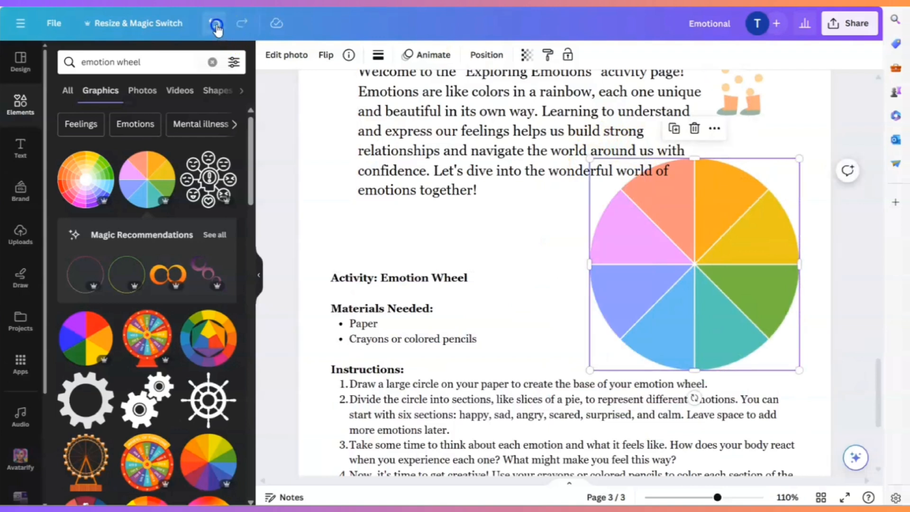
left_click_drag(590, 159, 668, 237)
left_click_drag(731, 273, 705, 243)
left_click(800, 321)
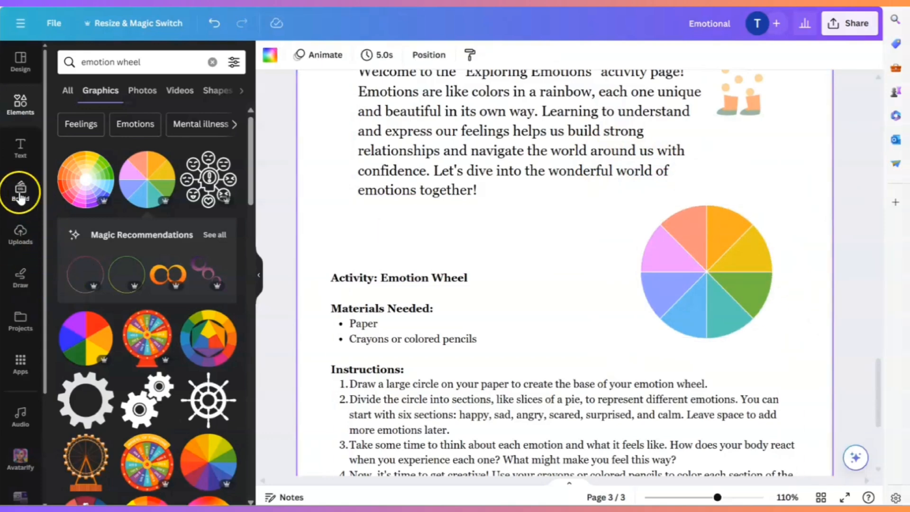
- Add a subheading-style "Sad" label, place it on the wheel's periwinkle slice and reduce its font size to about 15.7
left_click(19, 150)
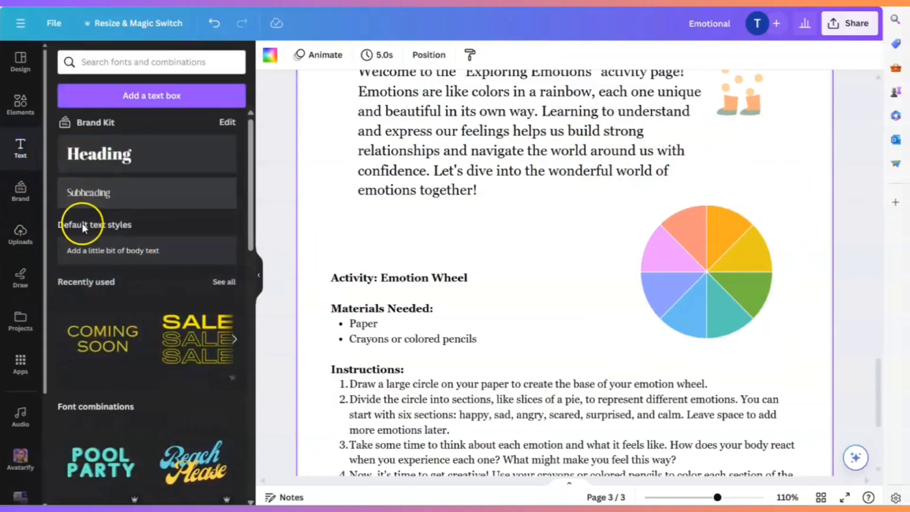
left_click(88, 192)
type("Sad")
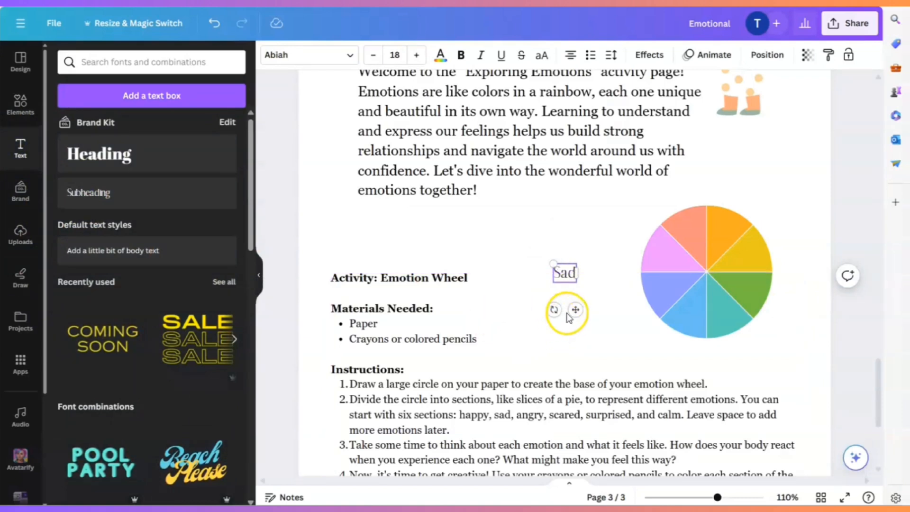
left_click_drag(575, 310, 675, 326)
left_click(606, 306)
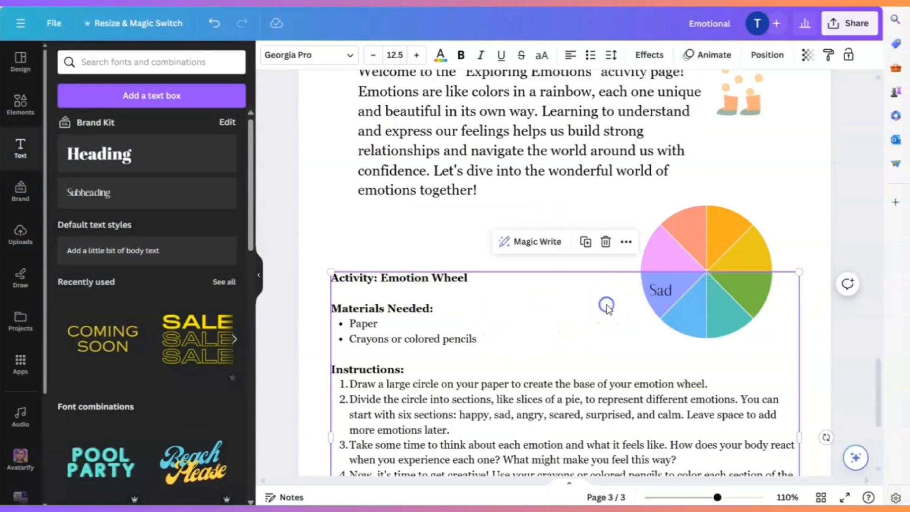
left_click(658, 294)
left_click_drag(650, 280, 654, 284)
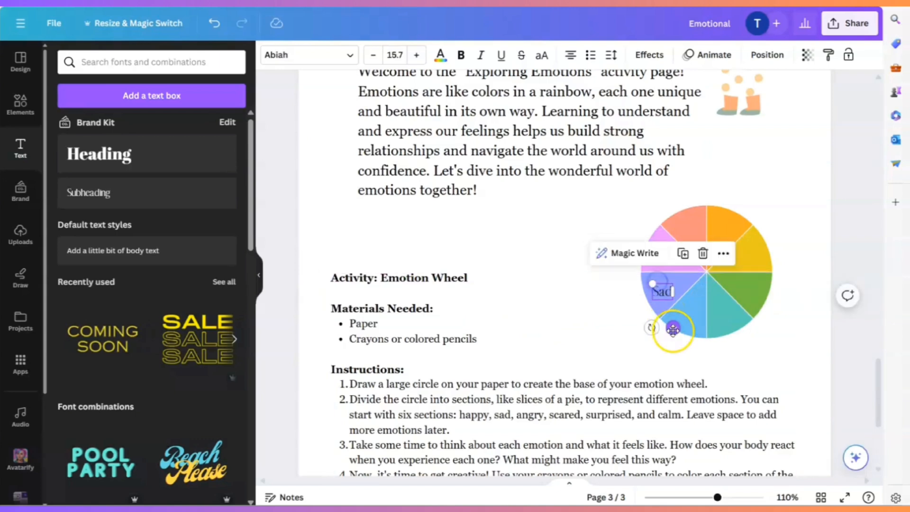
- Centre the "Sad" label in its slice and add a matching "Happy" label, about size 13.8, on the wheel's yellow slice
left_click_drag(673, 328, 494, 266)
left_click(694, 261)
double_click(483, 230)
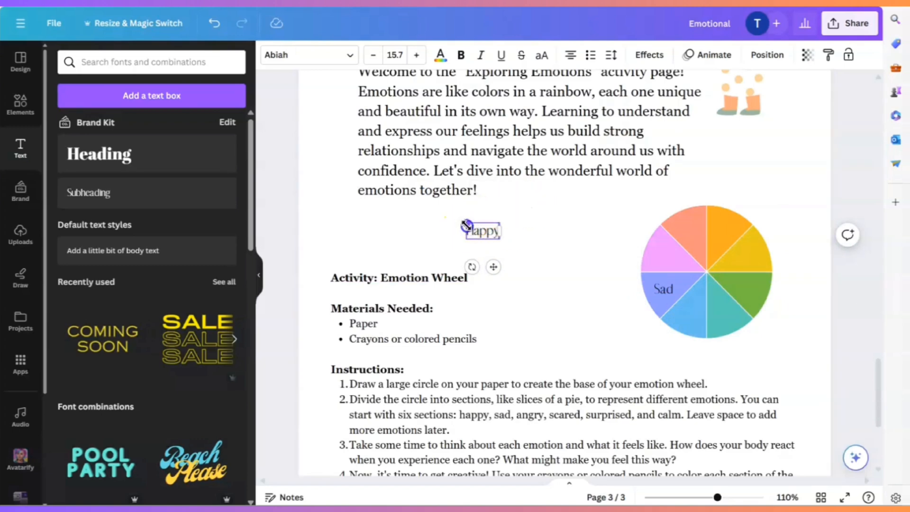
left_click_drag(466, 225, 470, 227)
left_click_drag(493, 266, 760, 295)
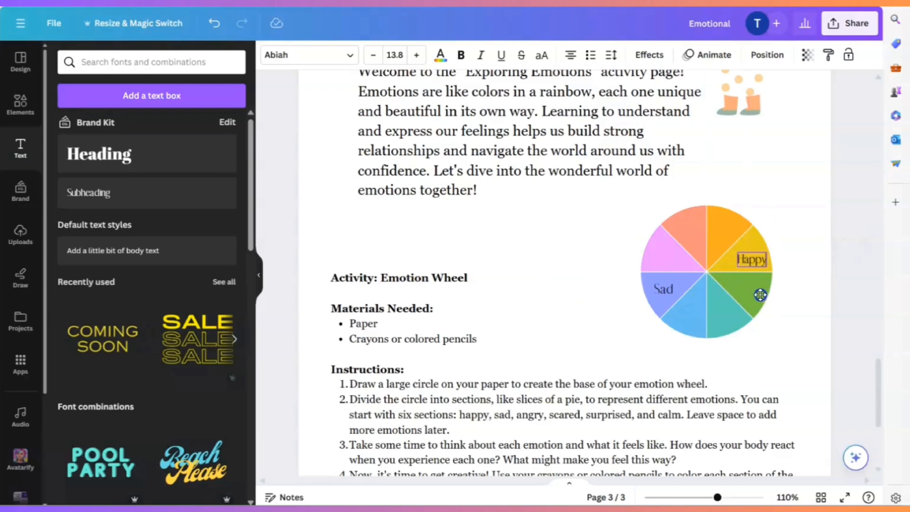
left_click(797, 298)
left_click(810, 313)
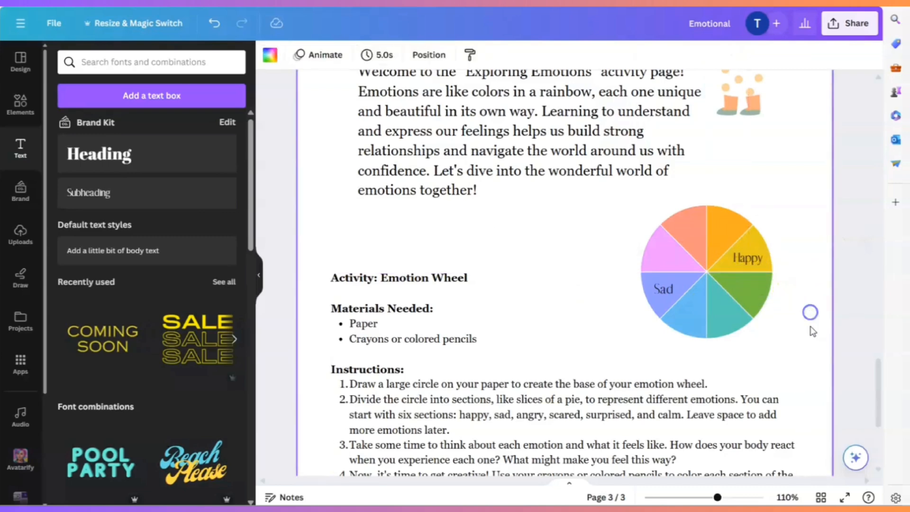
- Search the graphics for "arrow" and browse the results for one suited to the emotion wheel
scroll(811, 337, "up", 4)
scroll(810, 341, "down", 4)
left_click(21, 101)
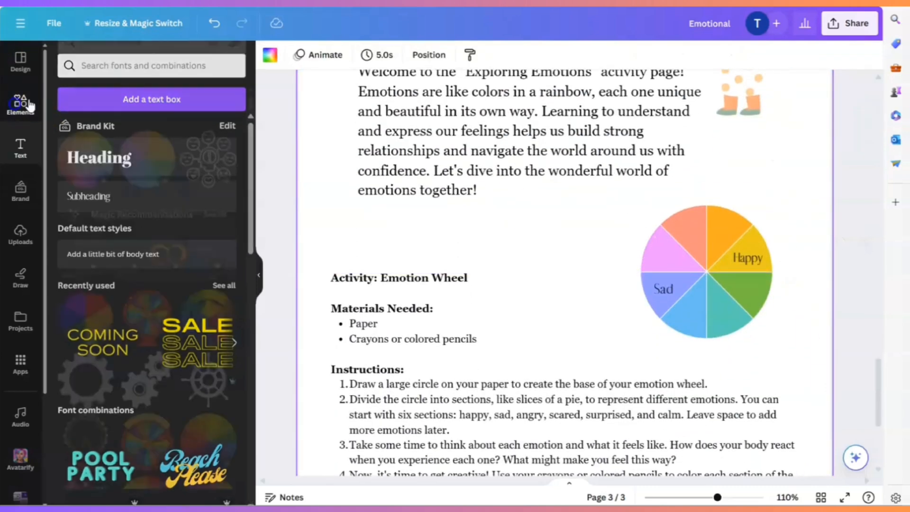
left_click(136, 62)
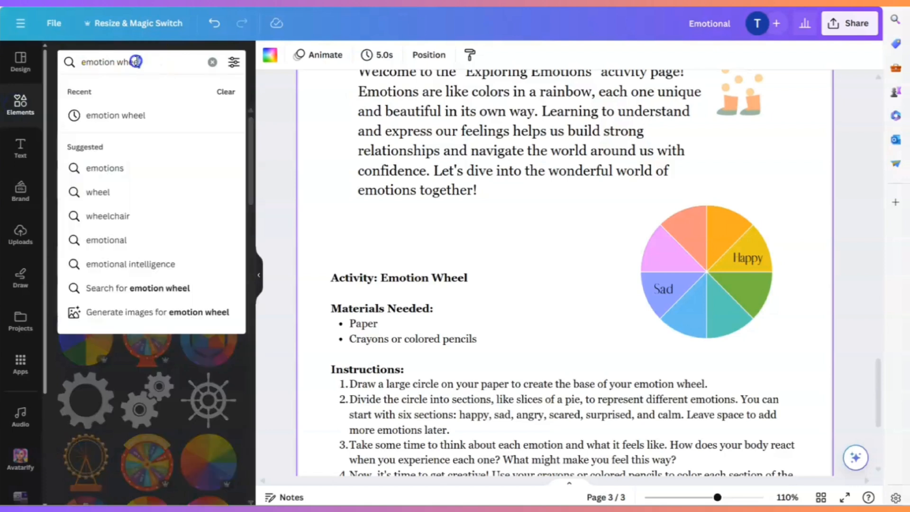
type("arrow")
key("Return")
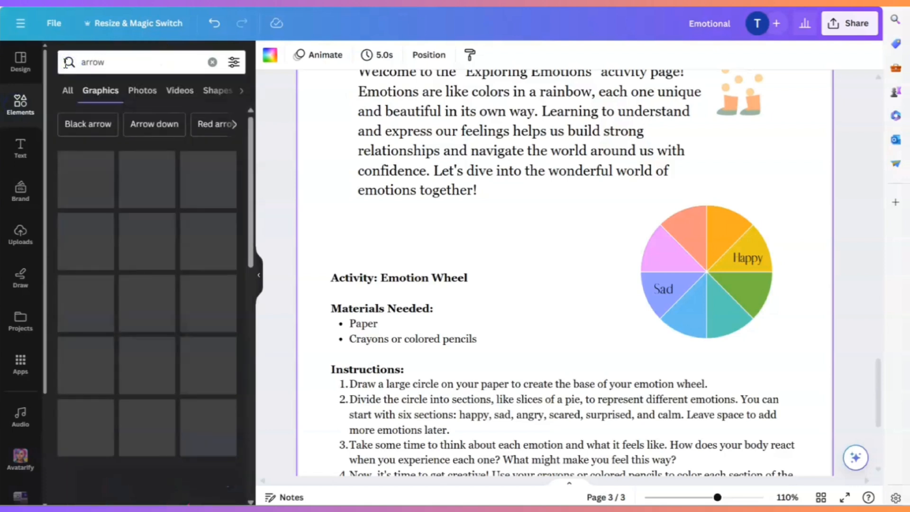
scroll(194, 436, "down", 8)
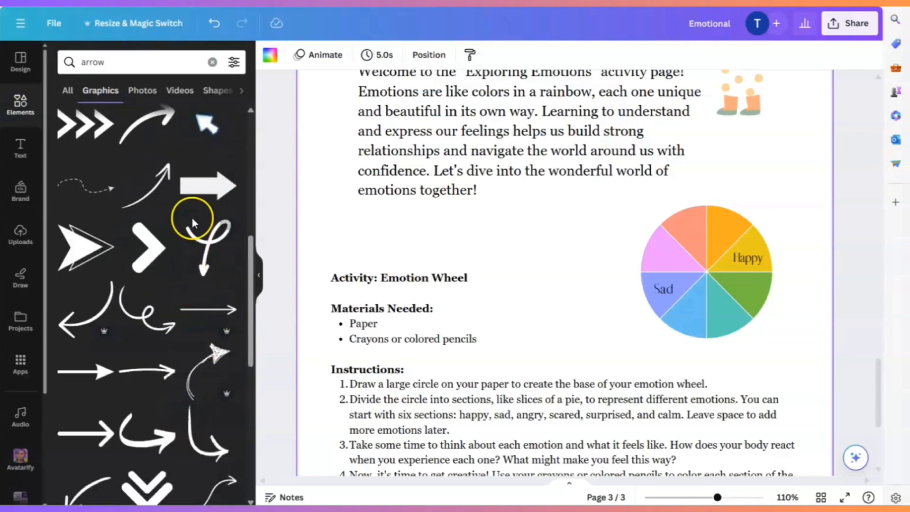
scroll(187, 361, "down", 6)
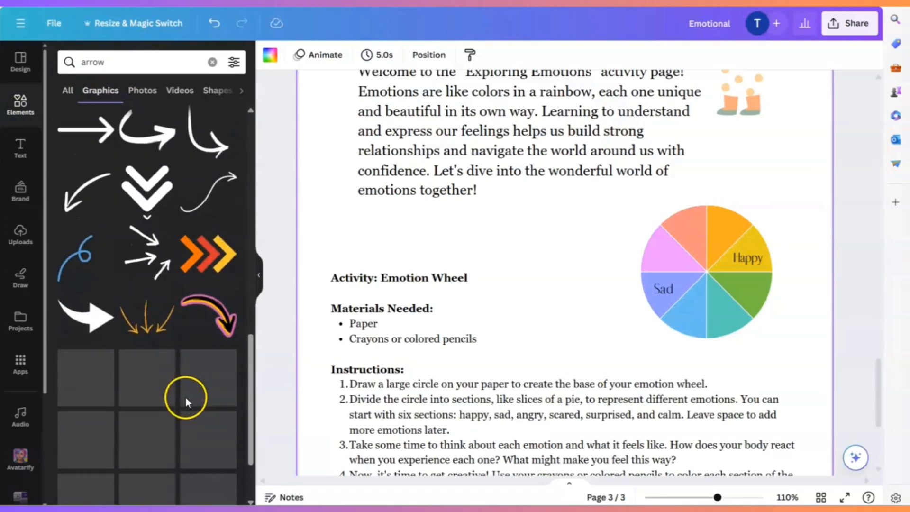
scroll(185, 397, "down", 2)
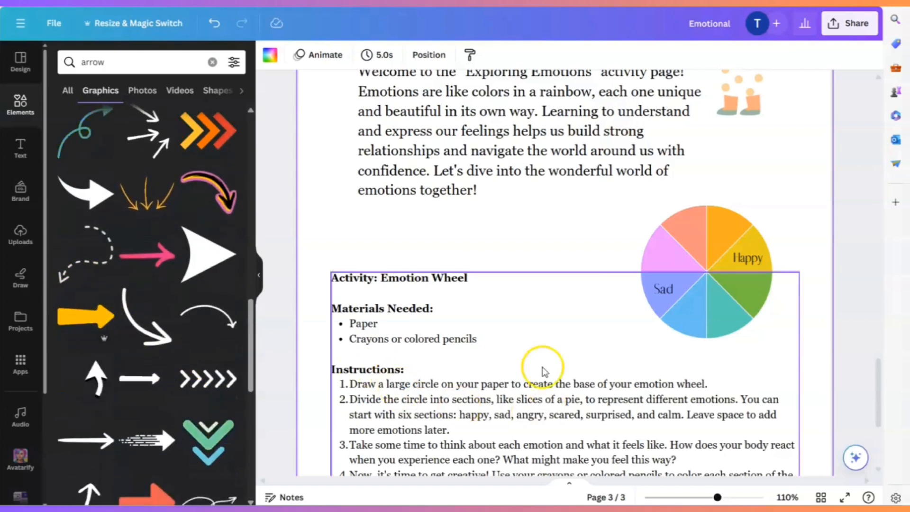
left_click(13, 92)
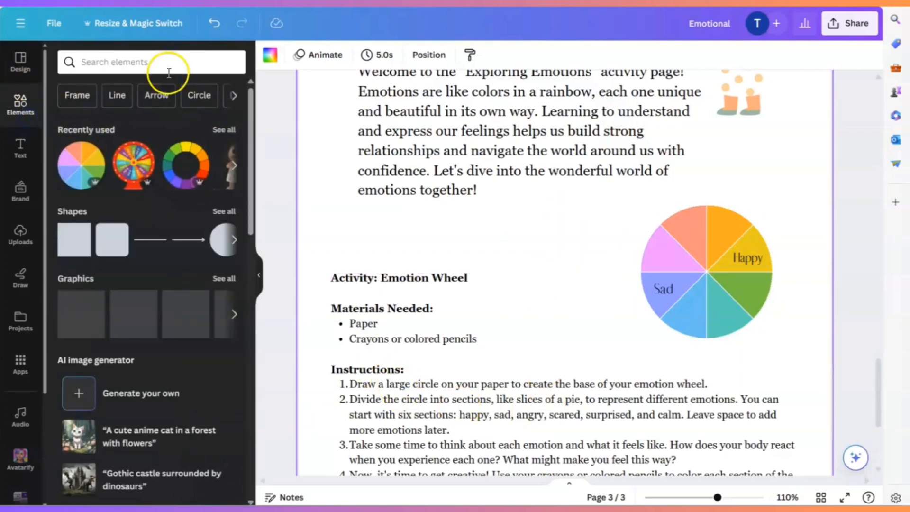
- Shift the Emotion Wheel activity text block slightly up and shrink it proportionally to font size 12, widening the page margins around it
left_click(260, 279)
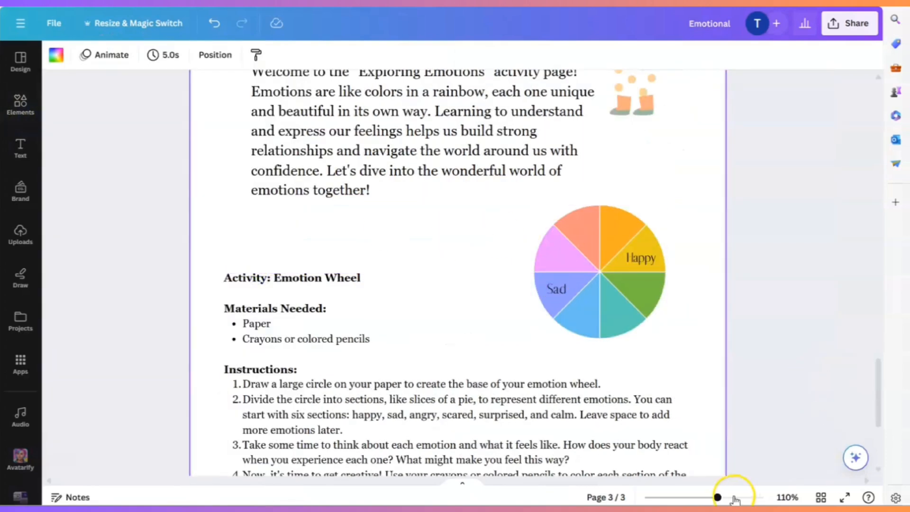
left_click_drag(717, 497, 698, 498)
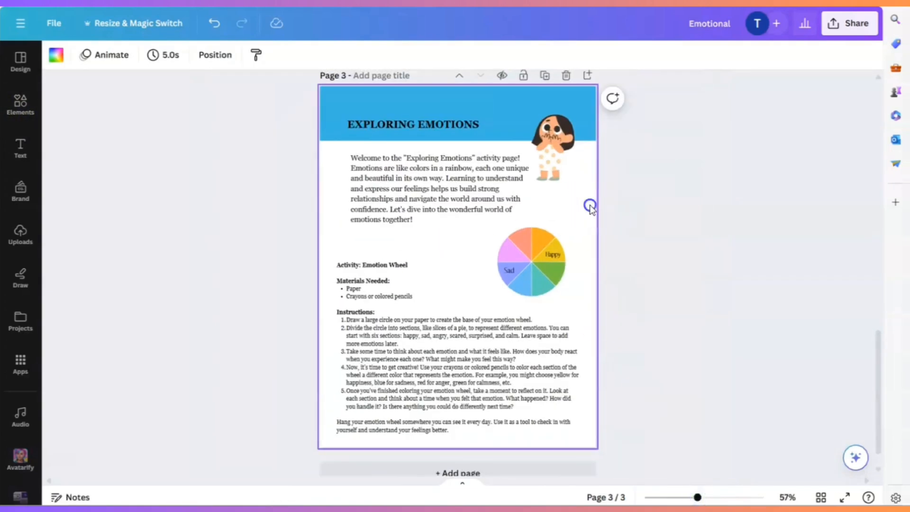
left_click_drag(456, 350, 461, 346)
left_click_drag(584, 429, 574, 422)
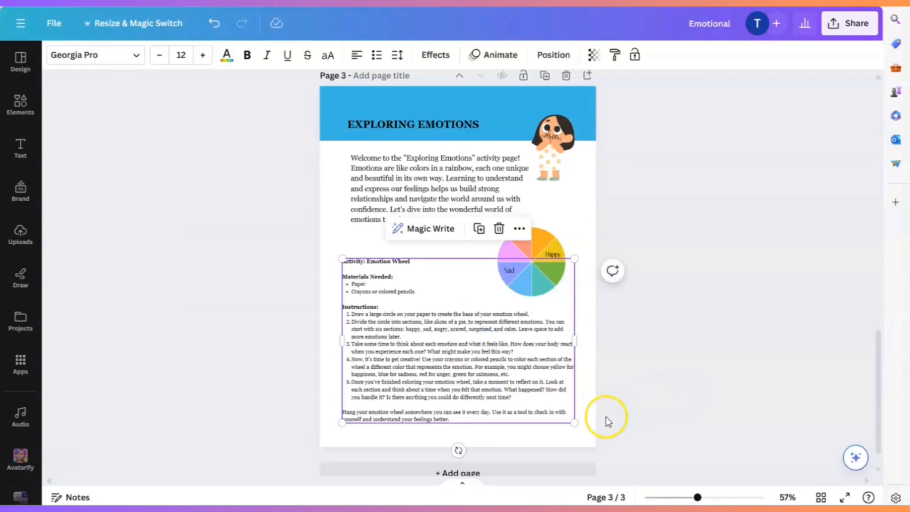
left_click(710, 497)
scroll(678, 392, "down", 3)
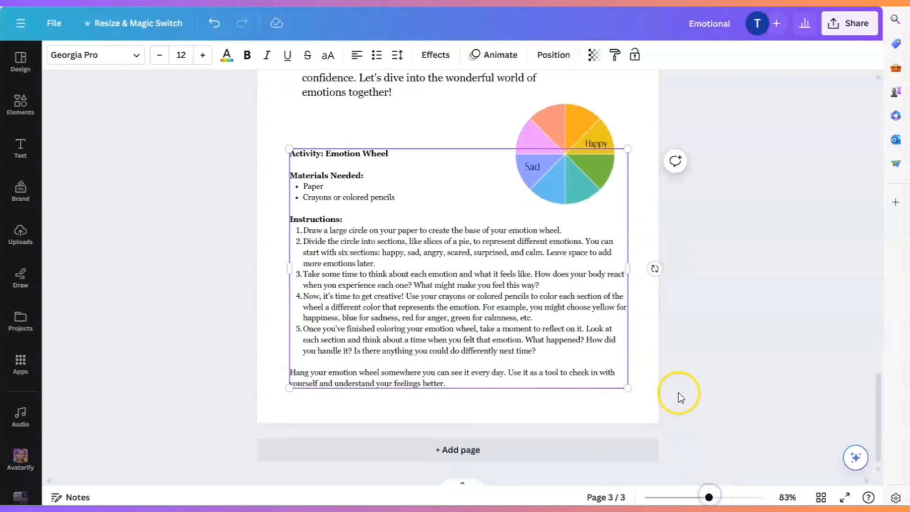
left_click(621, 414)
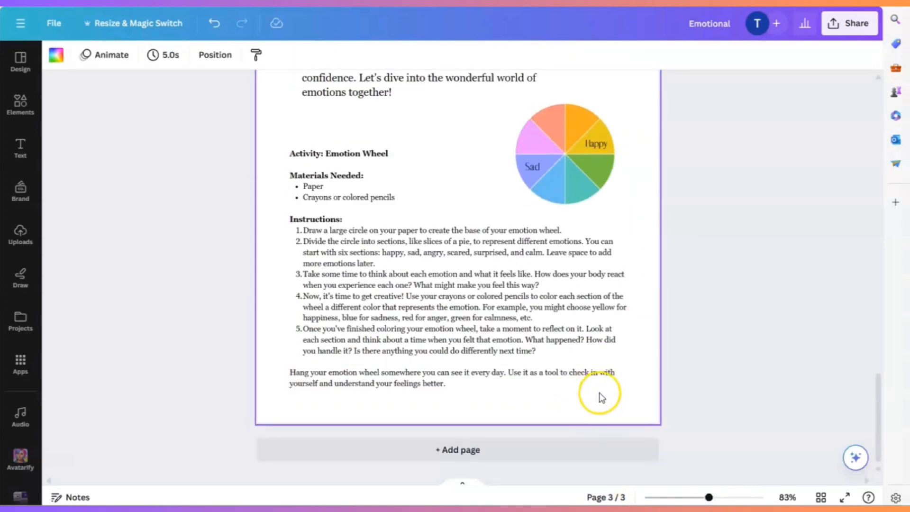
- Review page 3's overall layout, checking the heading, intro paragraph, labelled wheel and instructions at different magnifications
scroll(601, 397, "up", 5)
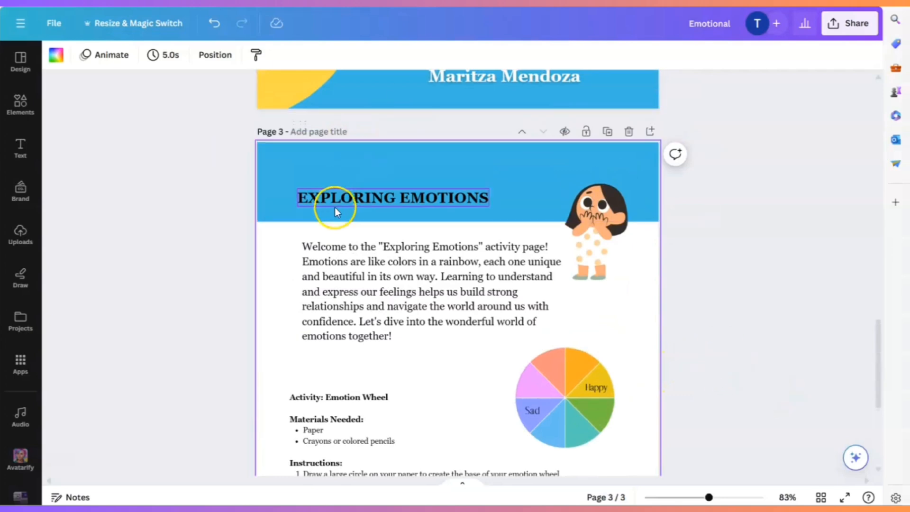
scroll(717, 334, "down", 5)
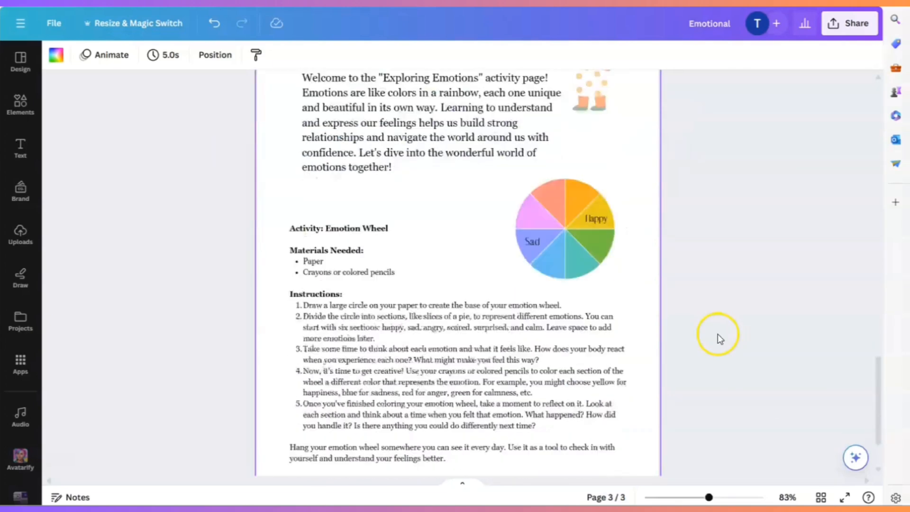
scroll(718, 334, "up", 4)
left_click_drag(708, 497, 689, 497)
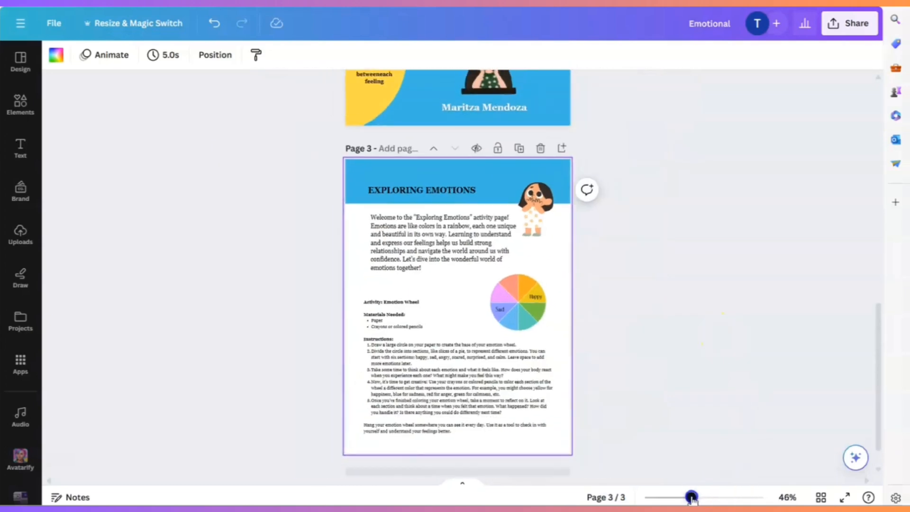
scroll(645, 326, "down", 1)
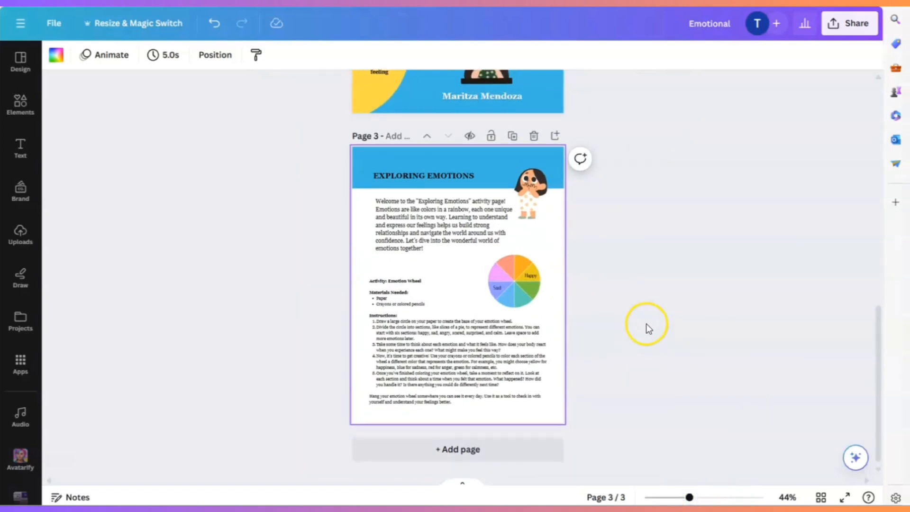
left_click(700, 498)
scroll(678, 336, "down", 2)
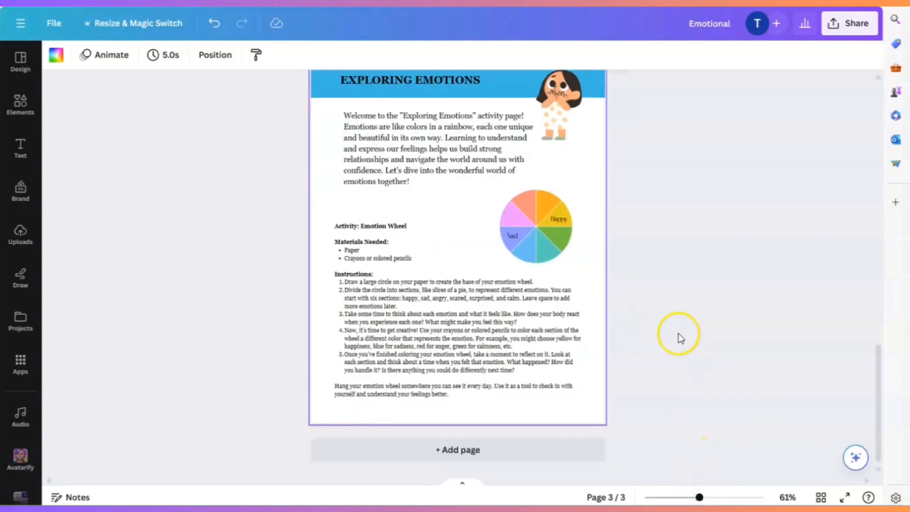
scroll(678, 333, "up", 4)
scroll(448, 226, "down", 3)
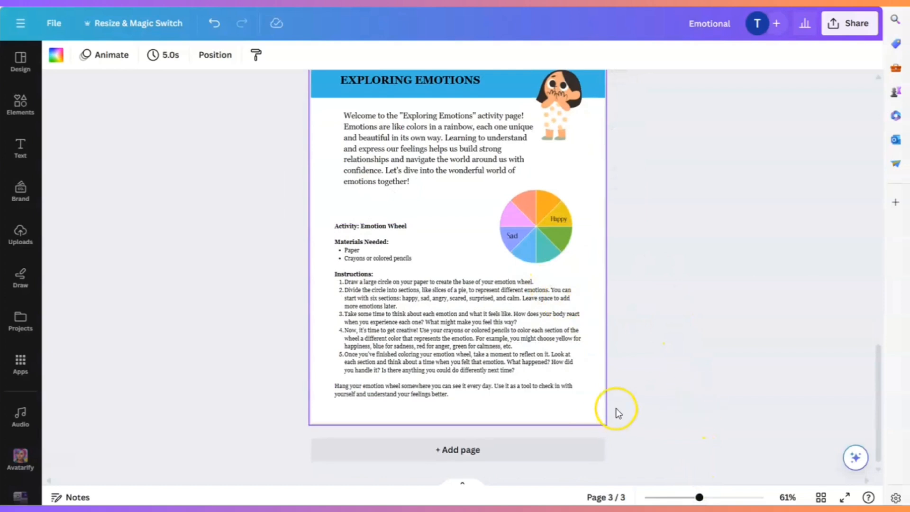
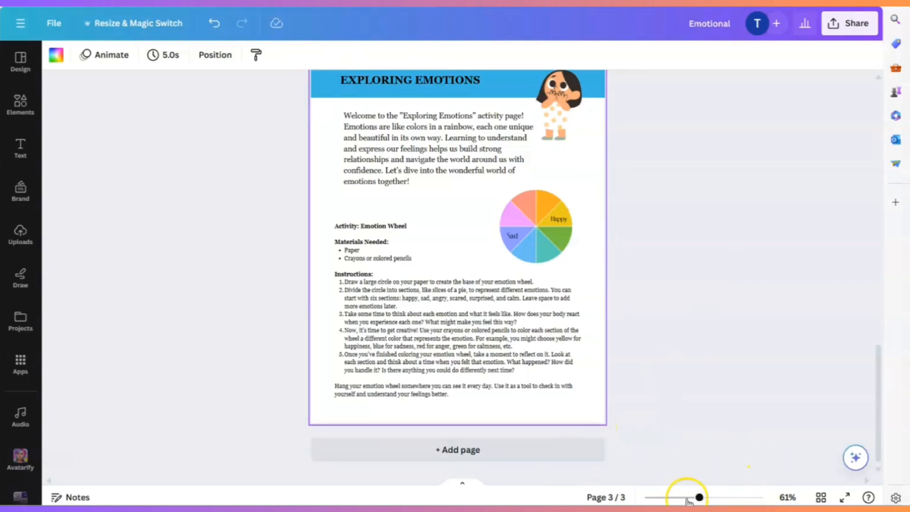
- Add a square shape to page 3 and reshape it into a thin footer banner at the page's lower right edge
left_click_drag(700, 498, 707, 498)
scroll(704, 405, "down", 1)
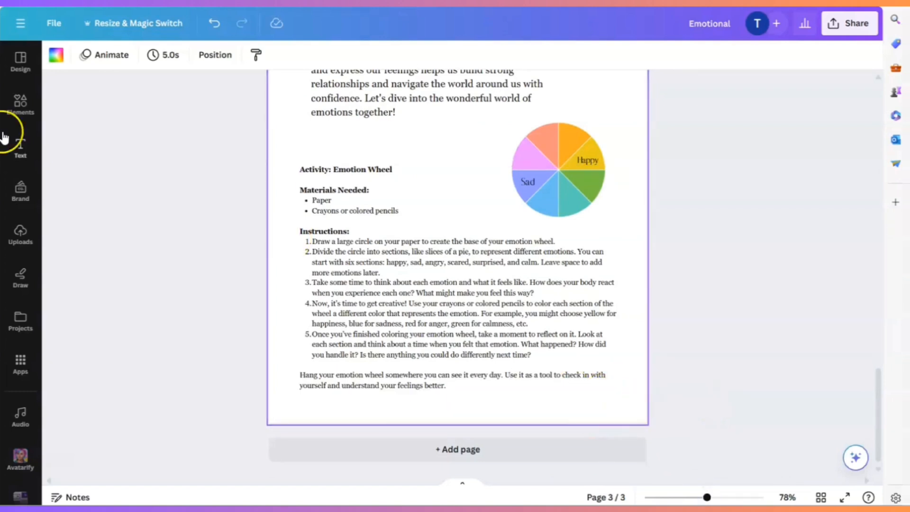
left_click(11, 113)
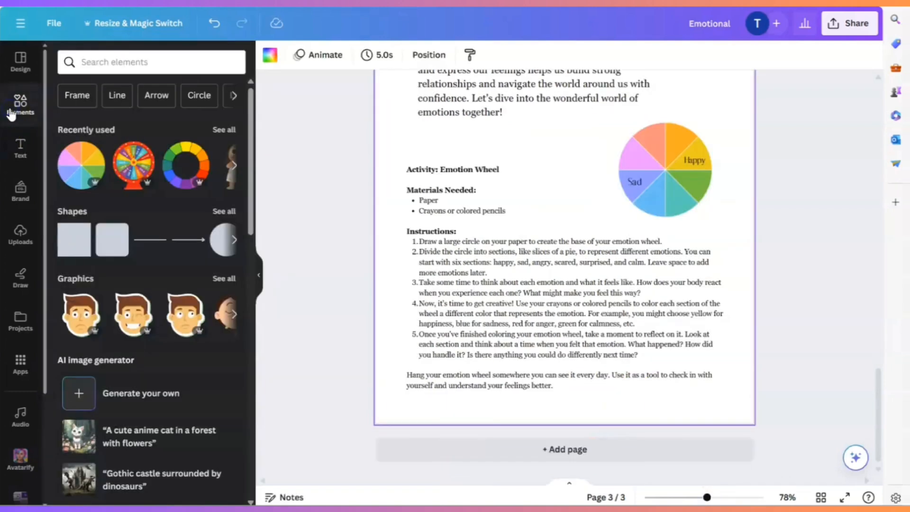
left_click(68, 246)
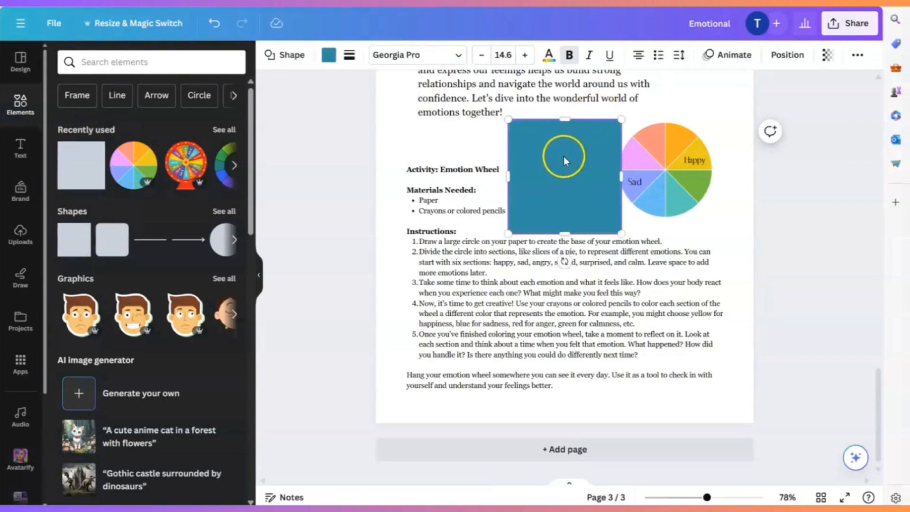
left_click_drag(564, 163, 700, 321)
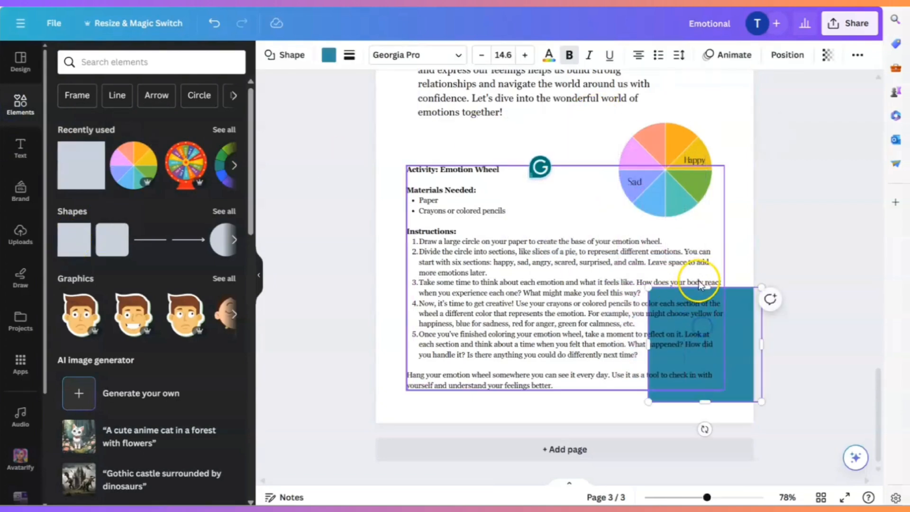
left_click_drag(704, 286, 717, 384)
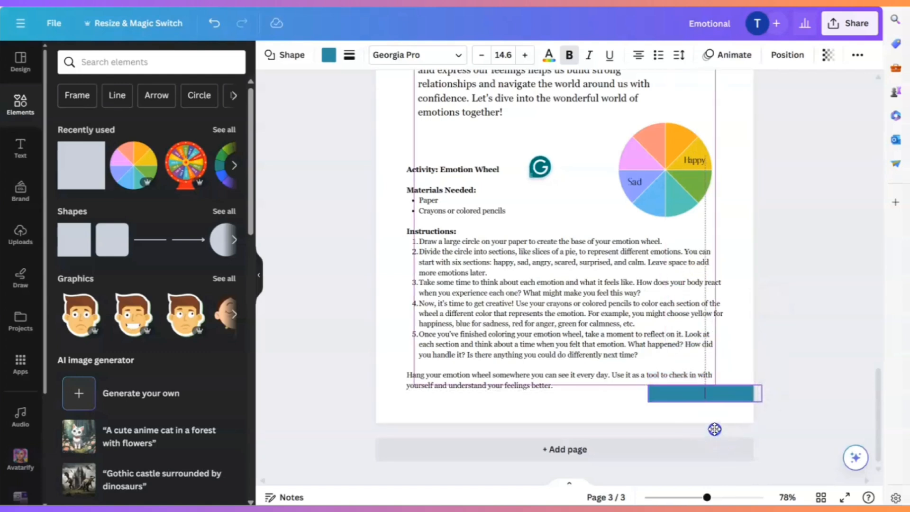
left_click(649, 390)
left_click_drag(647, 382, 627, 384)
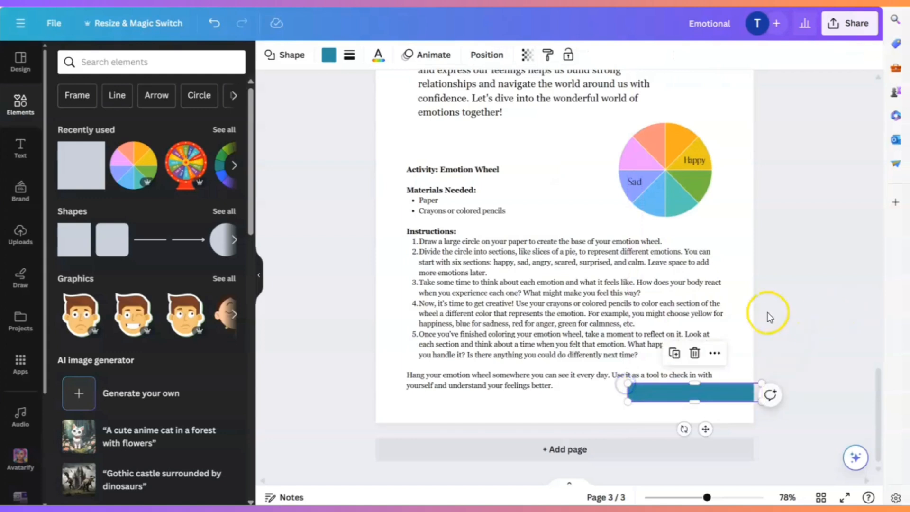
- Recolour the footer banner with the light blue document colour #0cc0df to match the page header
left_click(331, 57)
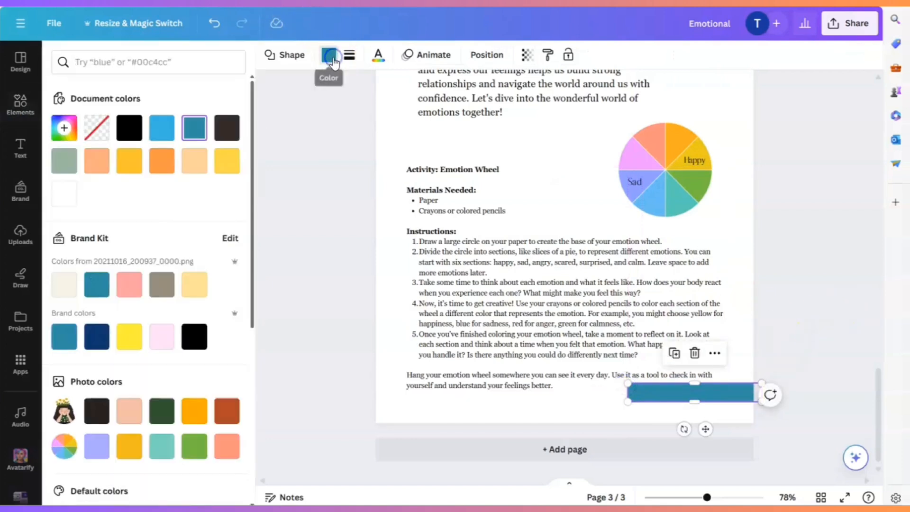
left_click(134, 166)
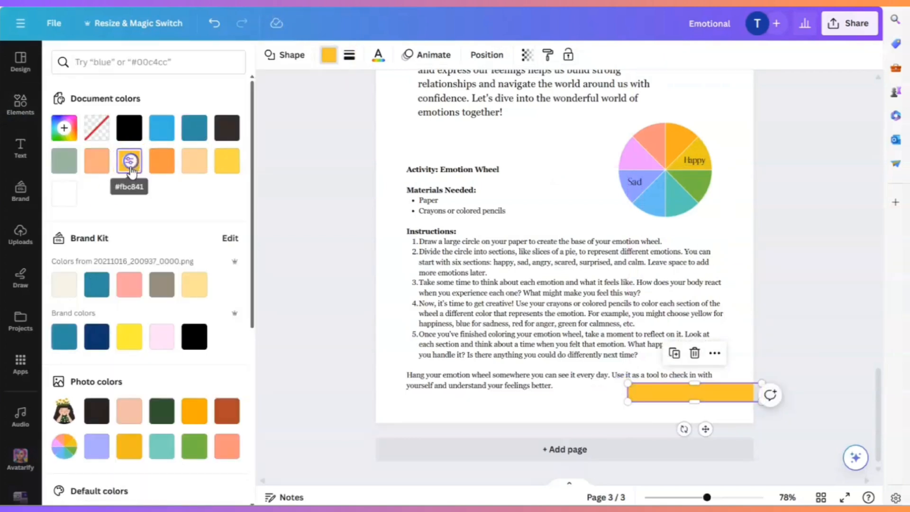
left_click(157, 131)
scroll(690, 278, "up", 5)
scroll(709, 218, "down", 5)
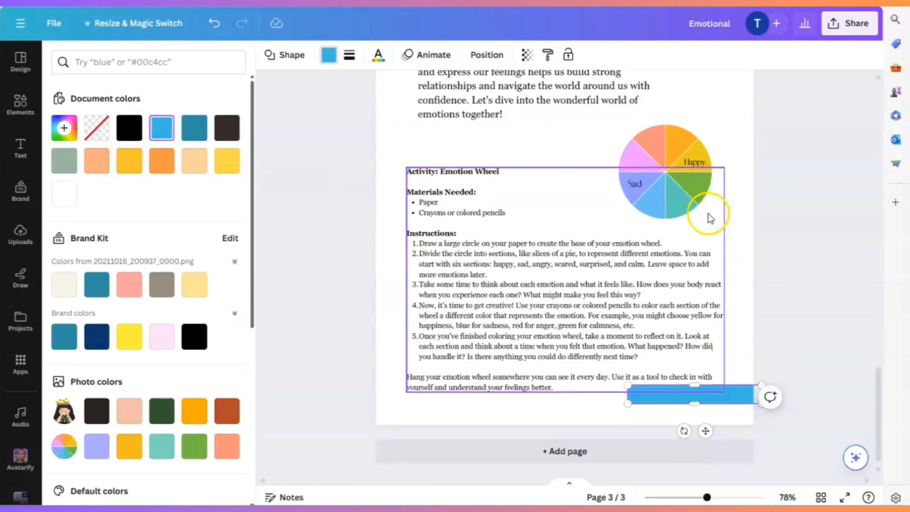
left_click(795, 340)
left_click(786, 355)
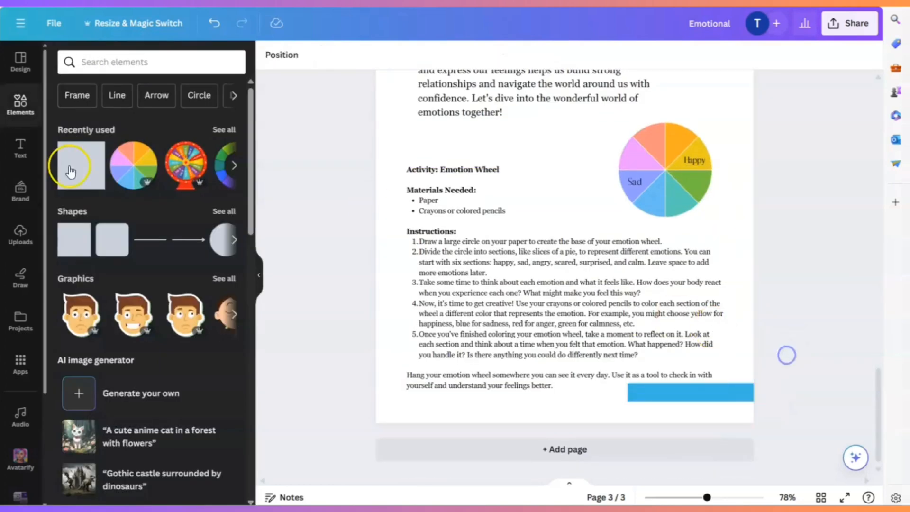
- Add a subheading text box, place it on the blue footer banner and reduce its font size to 13
left_click(4, 158)
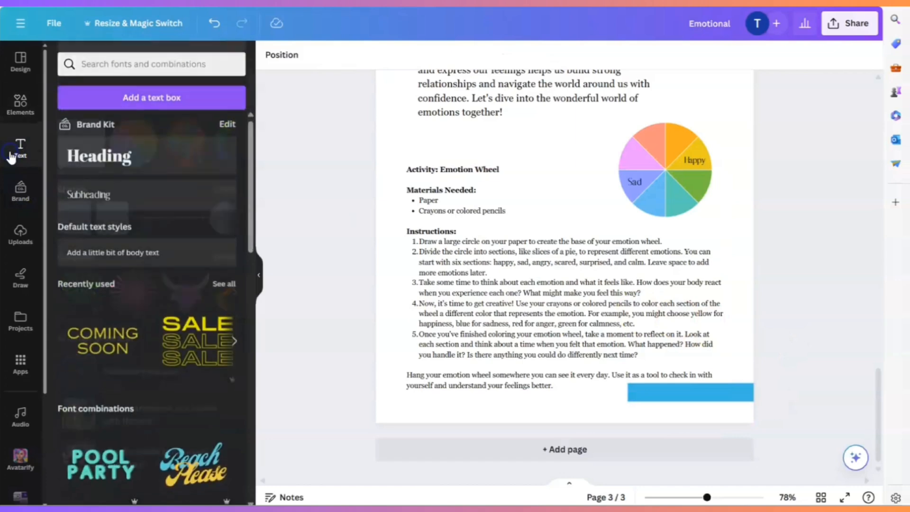
left_click(89, 197)
scroll(552, 205, "up", 5)
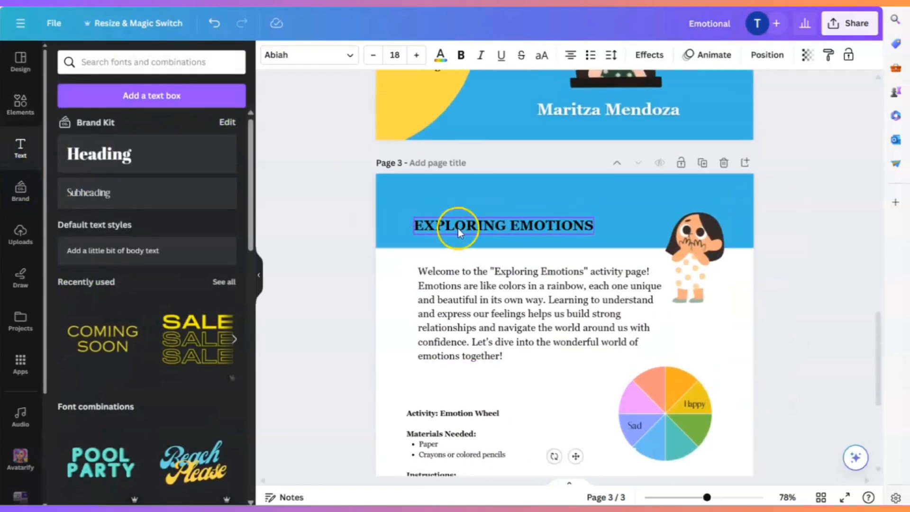
scroll(573, 234, "down", 5)
left_click_drag(576, 280, 669, 425)
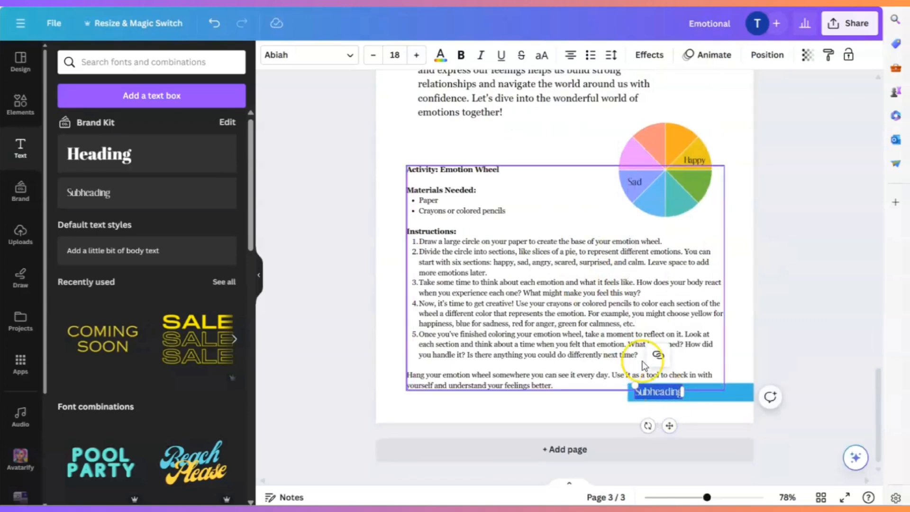
left_click(373, 56)
left_click(373, 56)
left_click(373, 56)
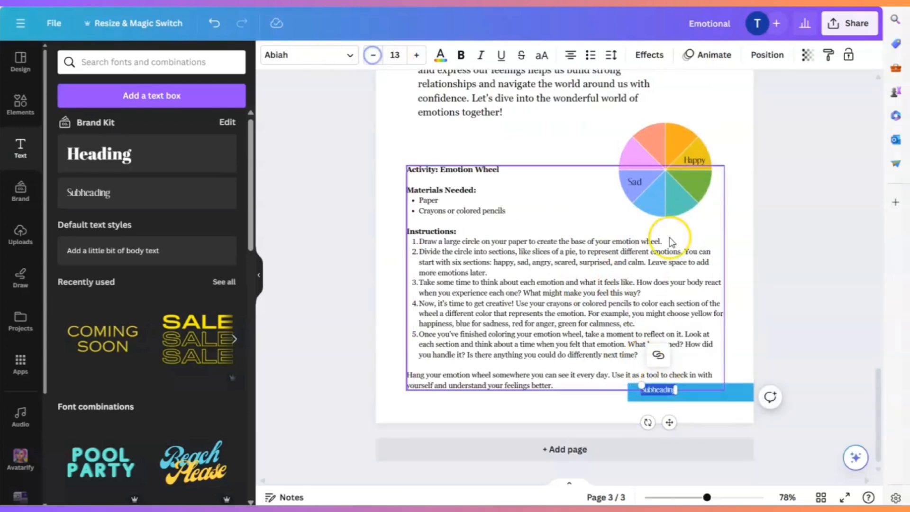
- Replace the placeholder text on the footer banner with "Exploring Emotions"
left_click(741, 501)
scroll(753, 354, "down", 5)
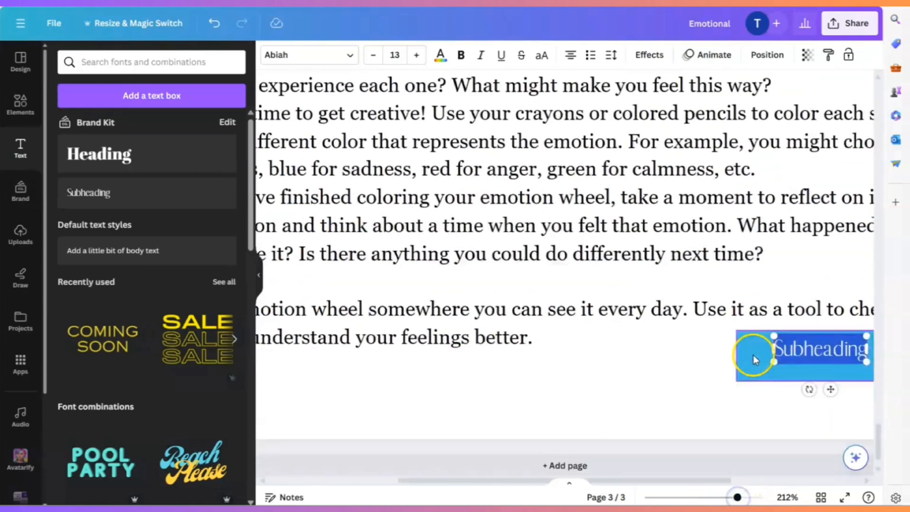
left_click_drag(636, 487, 695, 476)
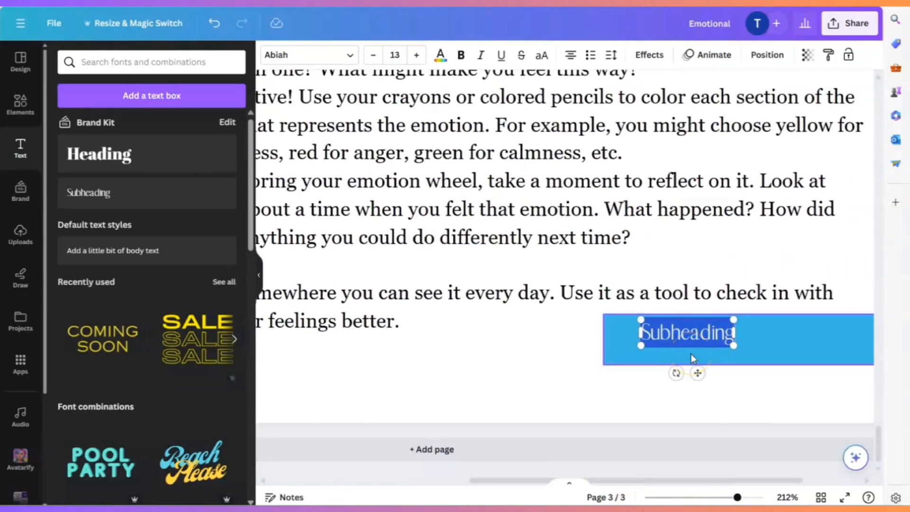
left_click(687, 317)
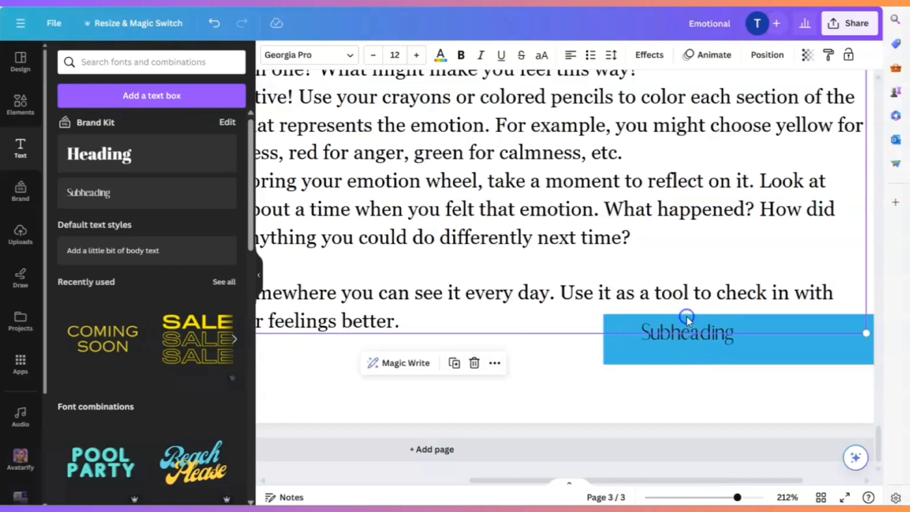
left_click(690, 332)
double_click(690, 331)
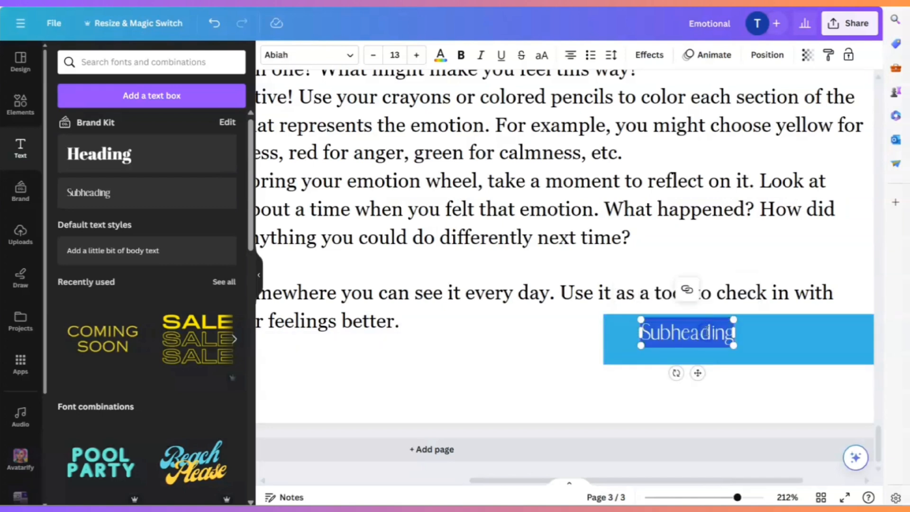
key("BackSpace")
type("Explor")
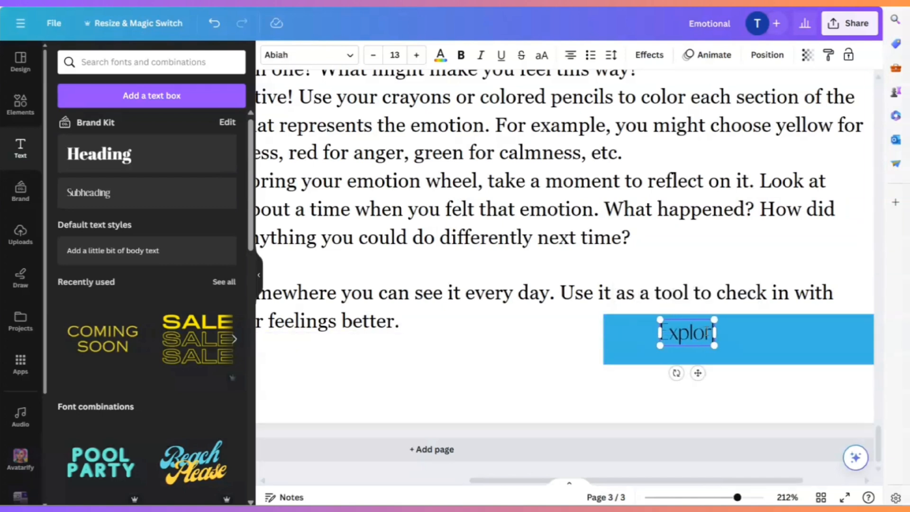
type("ing Emotions")
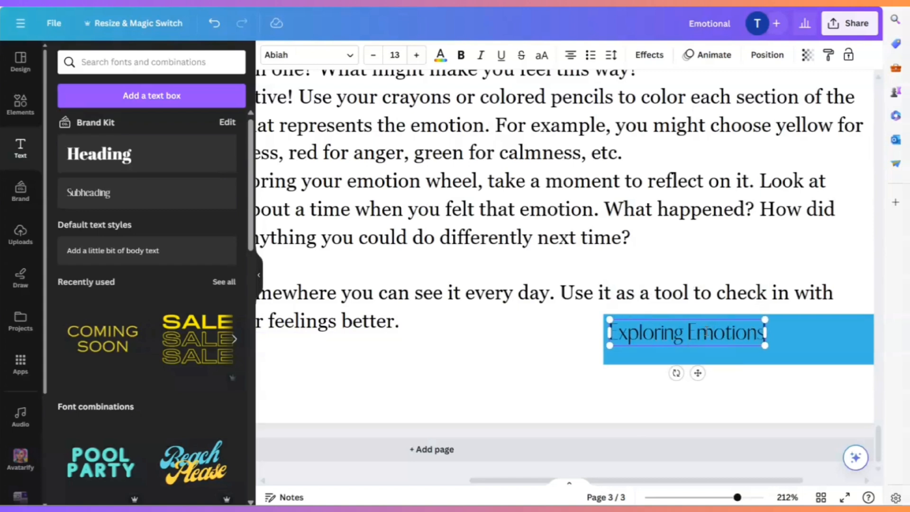
left_click(547, 351)
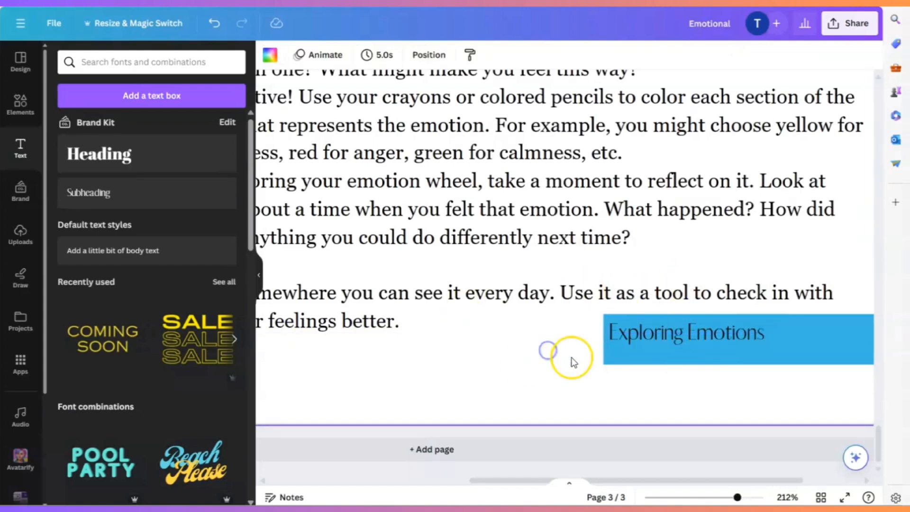
- Enlarge the "Exploring Emotions" footer text to about size 14.1 and position it within the banner's left part
left_click_drag(665, 476, 711, 485)
left_click(613, 336)
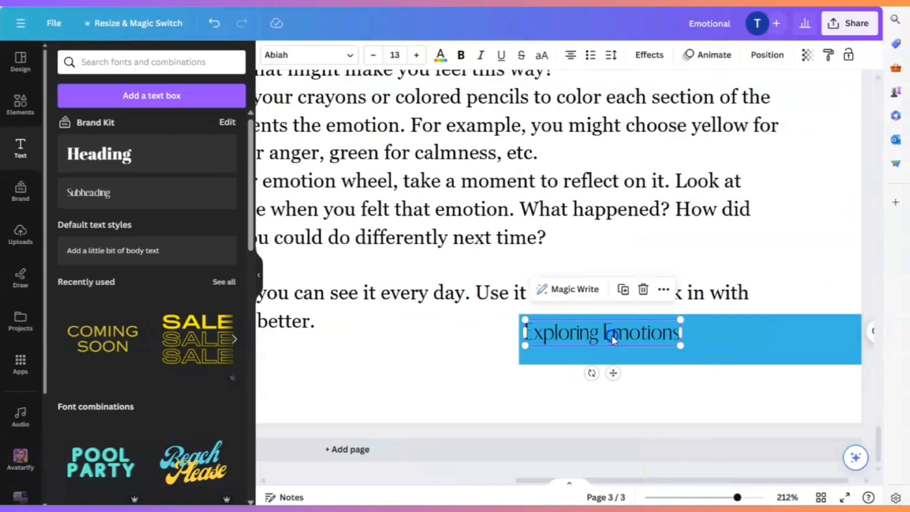
left_click_drag(612, 336, 619, 339)
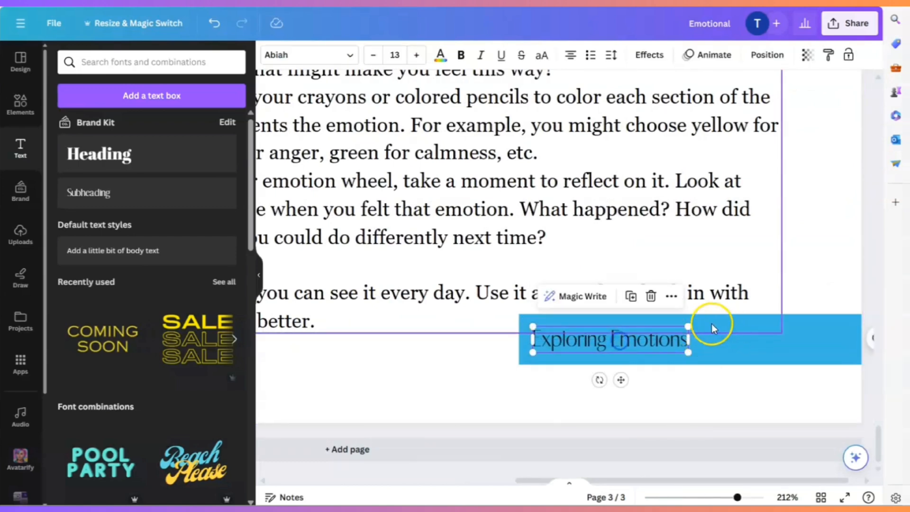
left_click_drag(686, 326, 701, 325)
left_click(633, 344)
left_click_drag(633, 343, 640, 339)
left_click_drag(737, 497, 717, 497)
left_click(766, 416)
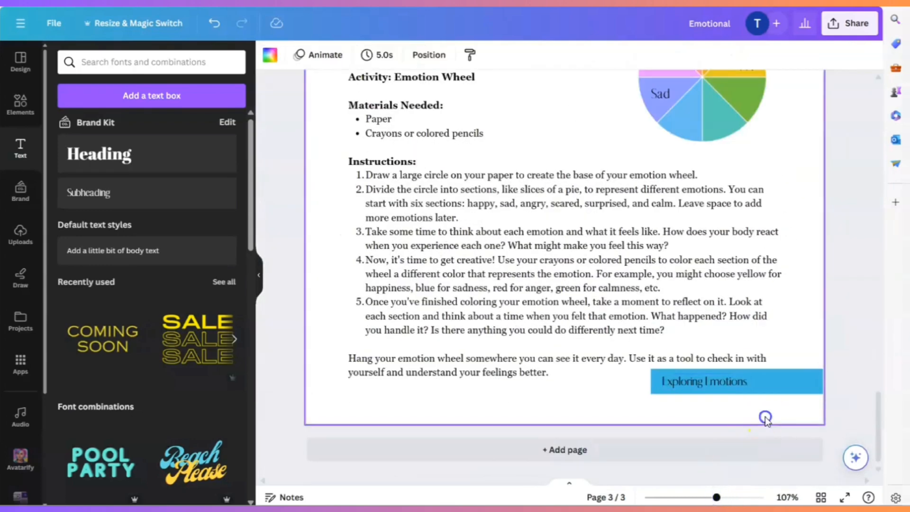
- Move the blue footer banner slightly down, away from the activity text, and realign the "Exploring Emotions" text on it
left_click(779, 390)
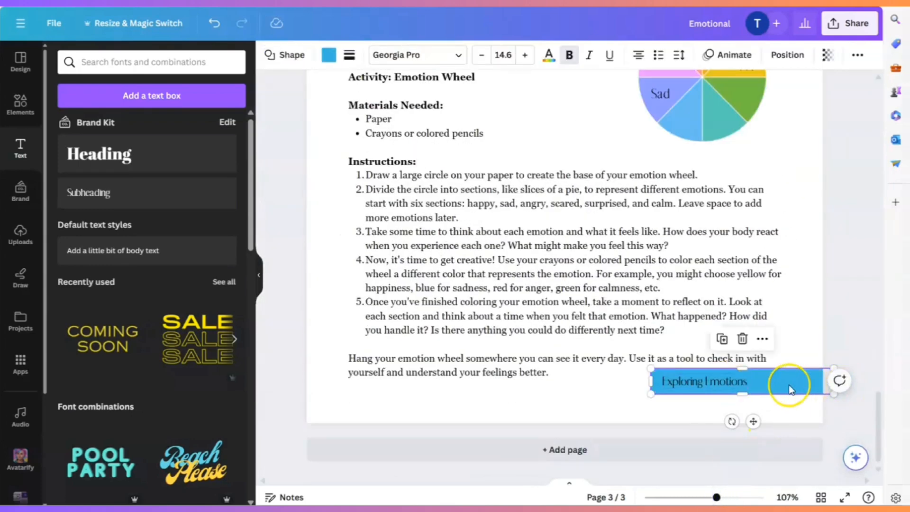
left_click_drag(786, 386, 784, 384)
left_click(722, 384)
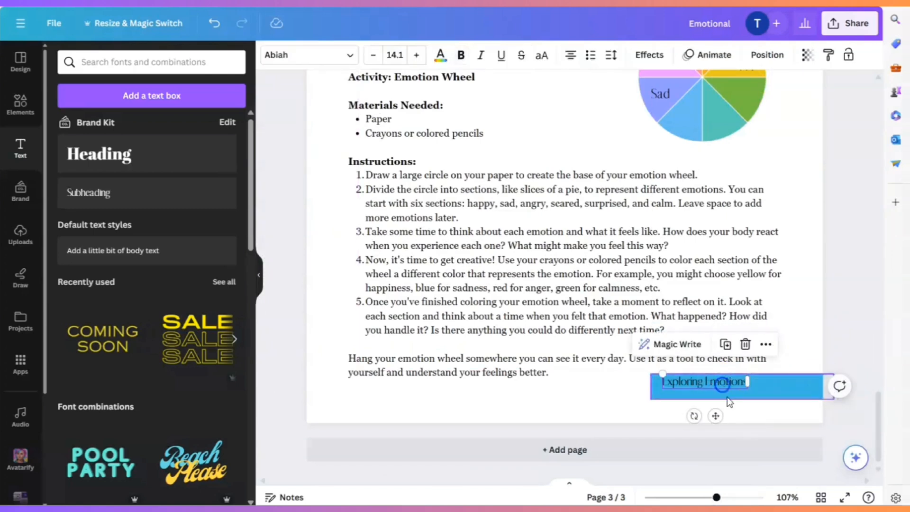
left_click_drag(717, 413, 717, 418)
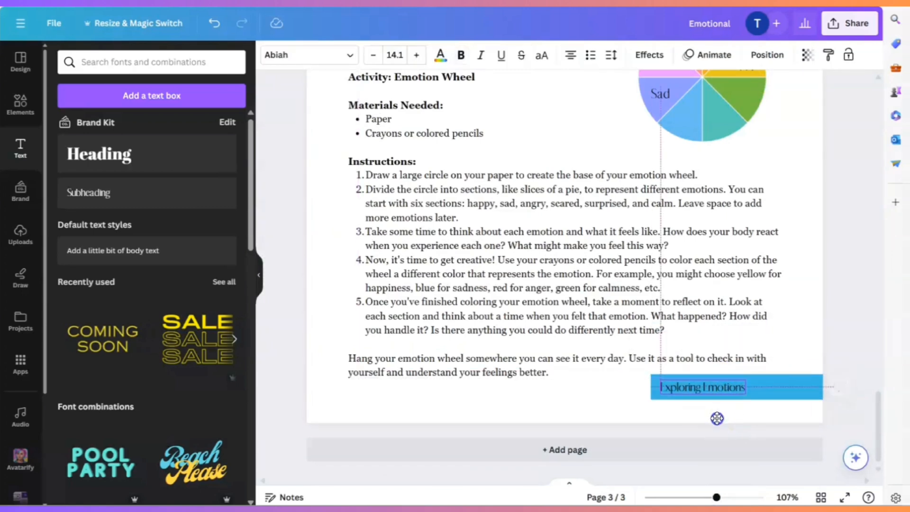
left_click(776, 405)
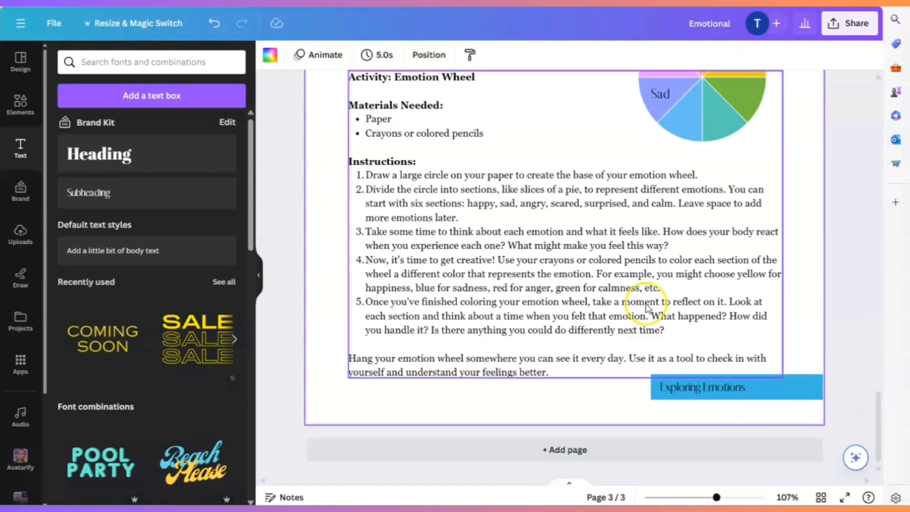
- Change the "Exploring Emotions" footer text's font to Georgia Pro
left_click(684, 389)
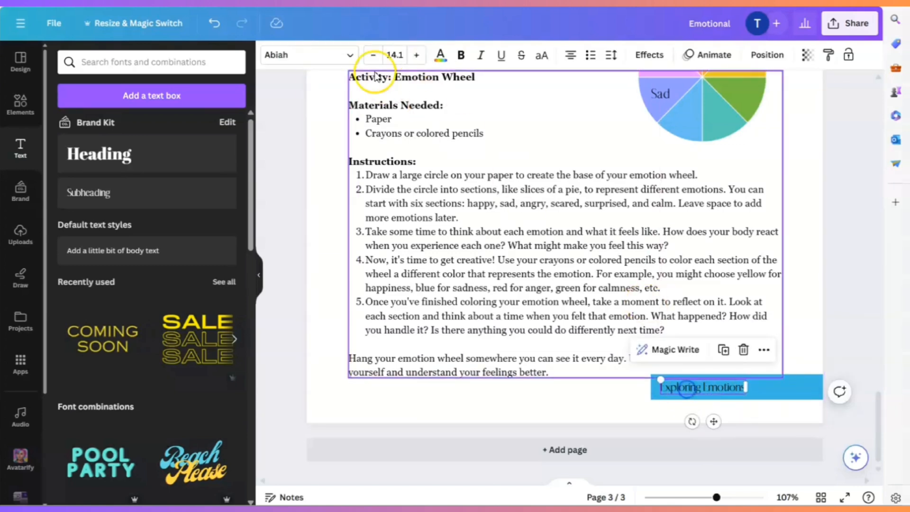
left_click(350, 55)
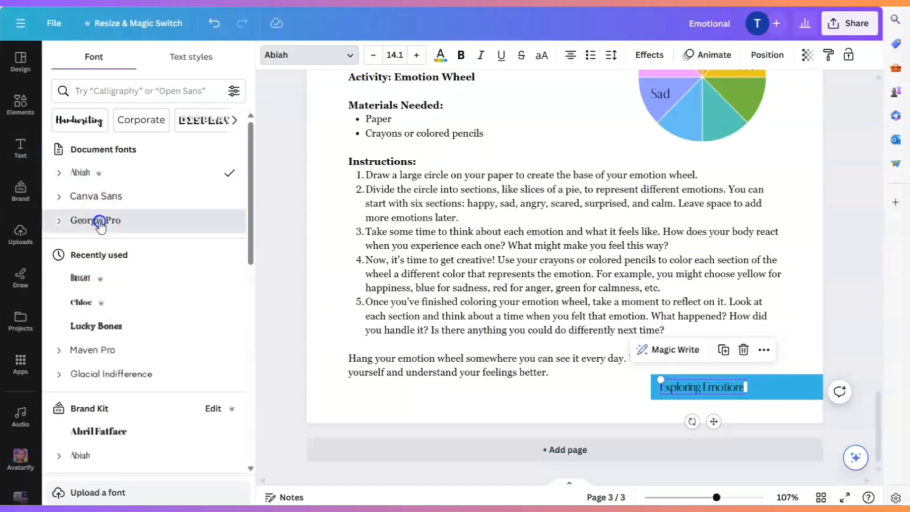
left_click(100, 219)
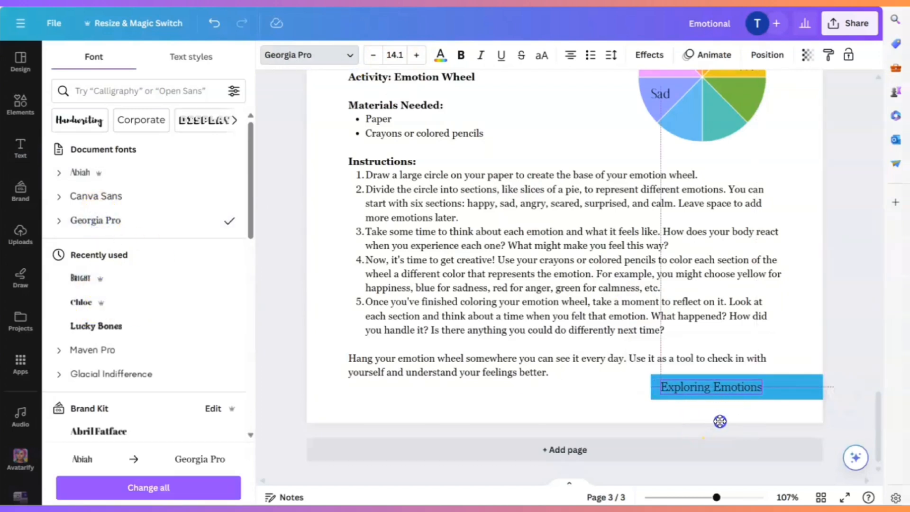
left_click(801, 323)
- Duplicate the footer text, place the copy at the banner's right end and change it to the page number "1"
left_click(715, 386)
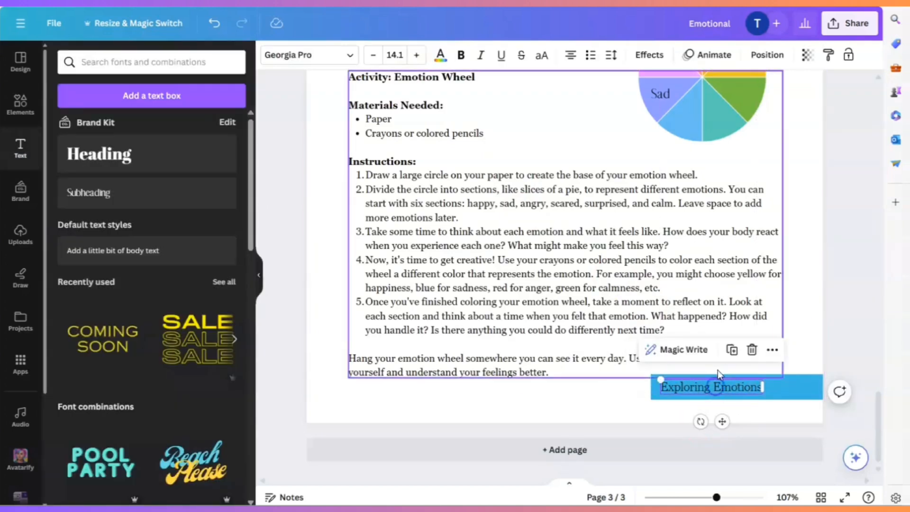
left_click(733, 356)
left_click_drag(731, 429, 804, 423)
double_click(775, 392)
type("1")
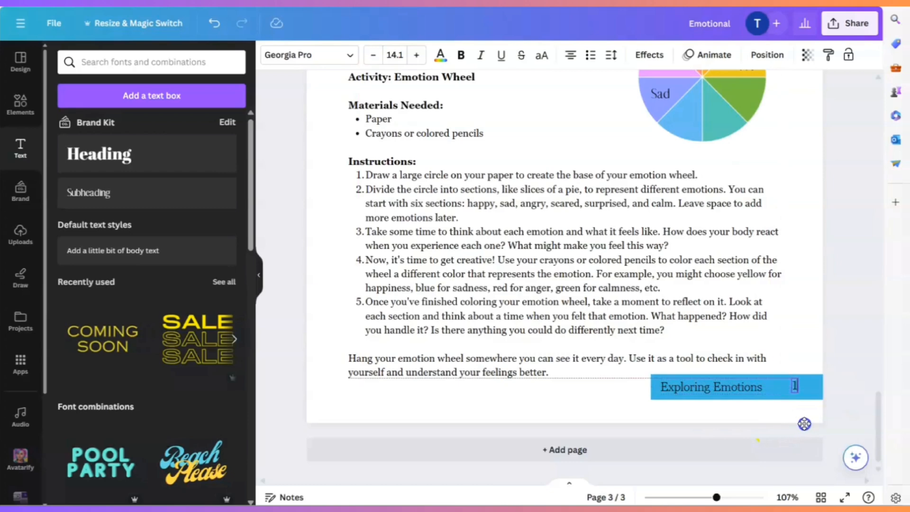
left_click(847, 423)
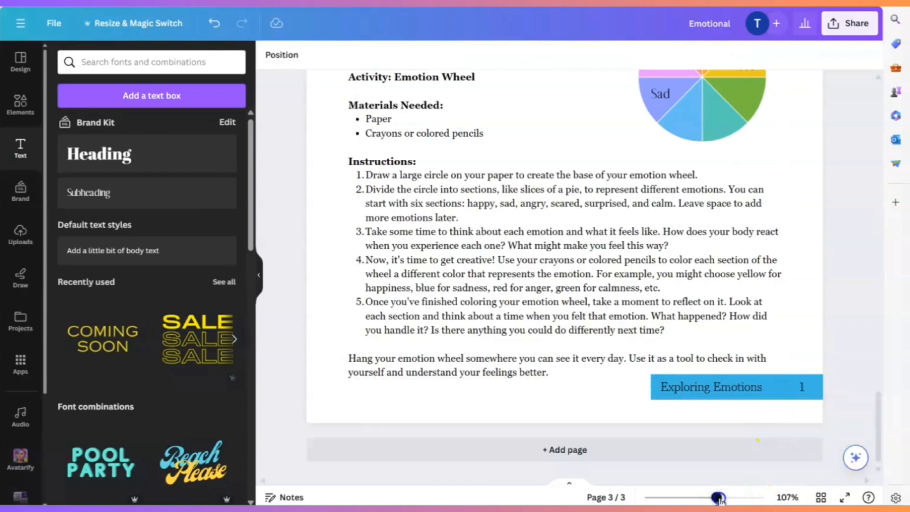
left_click_drag(718, 497, 692, 497)
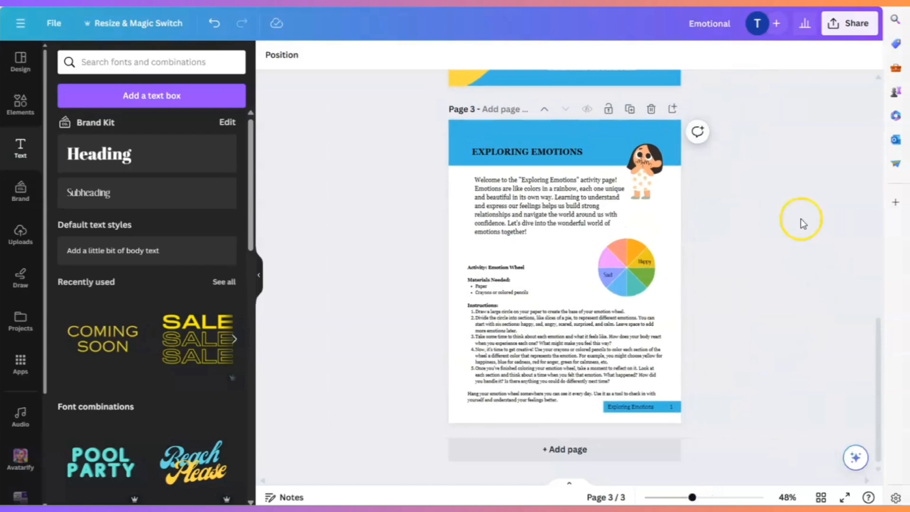
- Duplicate the finished "Exploring Emotions" activity page twice to create pages 4 and 5
left_click(631, 110)
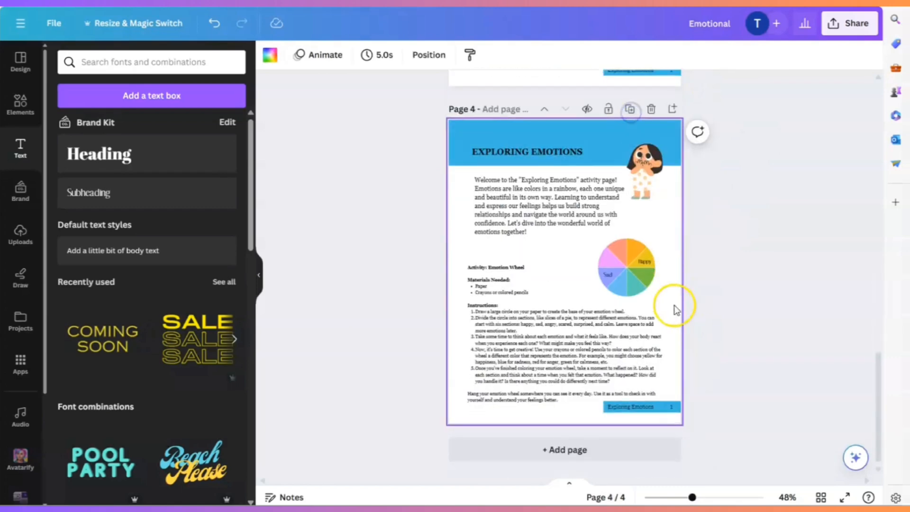
left_click(628, 111)
scroll(786, 243, "up", 6)
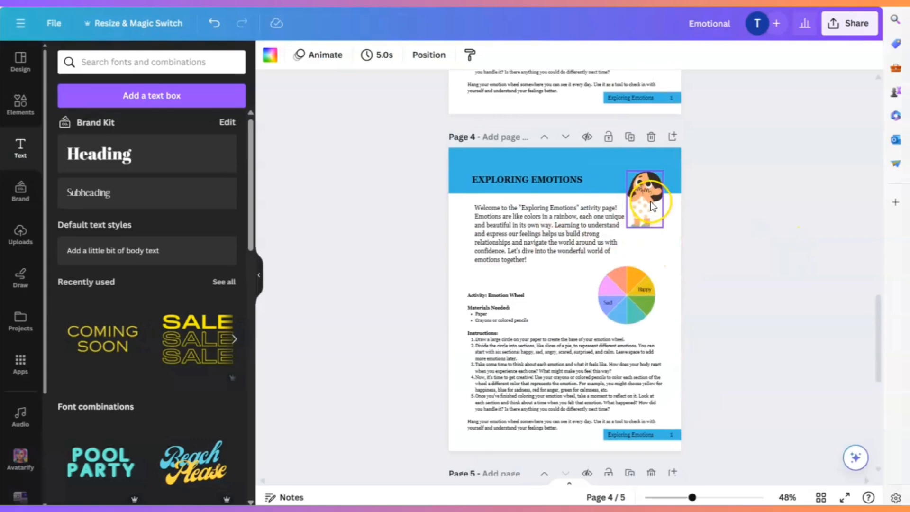
- Change the page number in page 4's footer banner to "2"
left_click(545, 237)
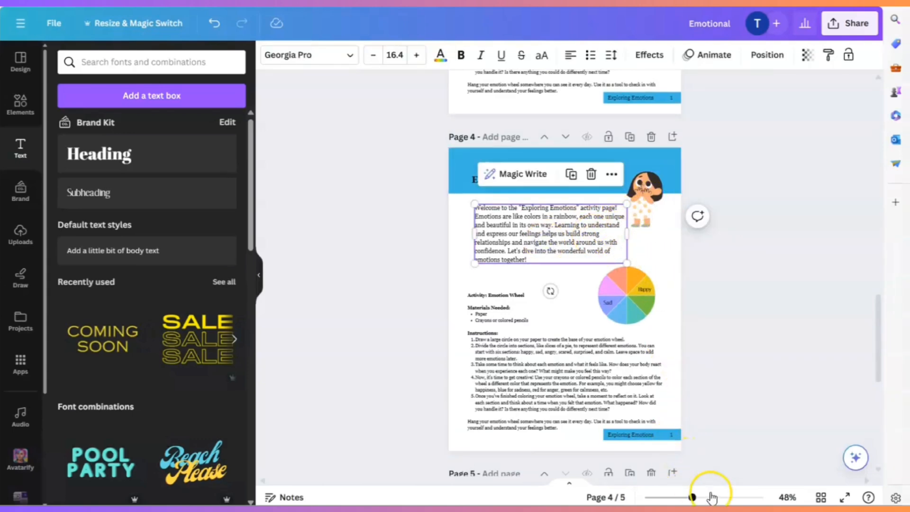
left_click(710, 497)
scroll(742, 362, "down", 5)
left_click(754, 271)
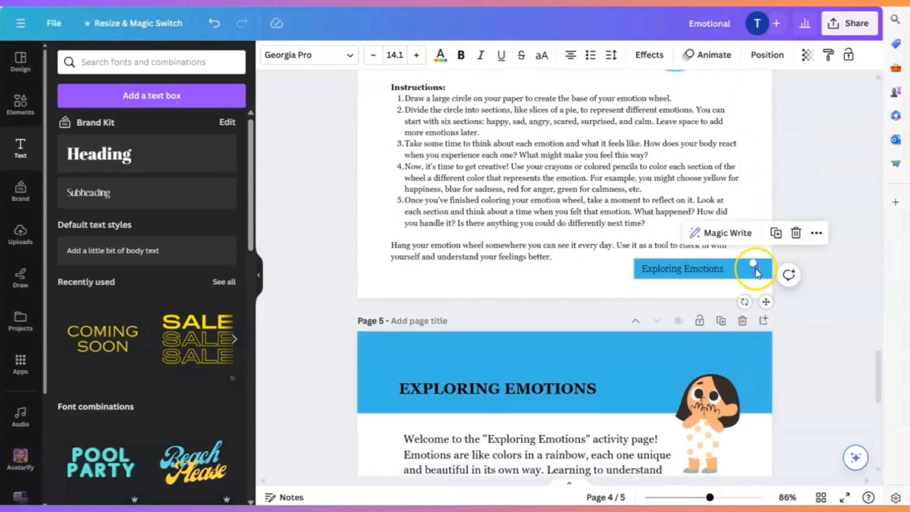
left_click(755, 271)
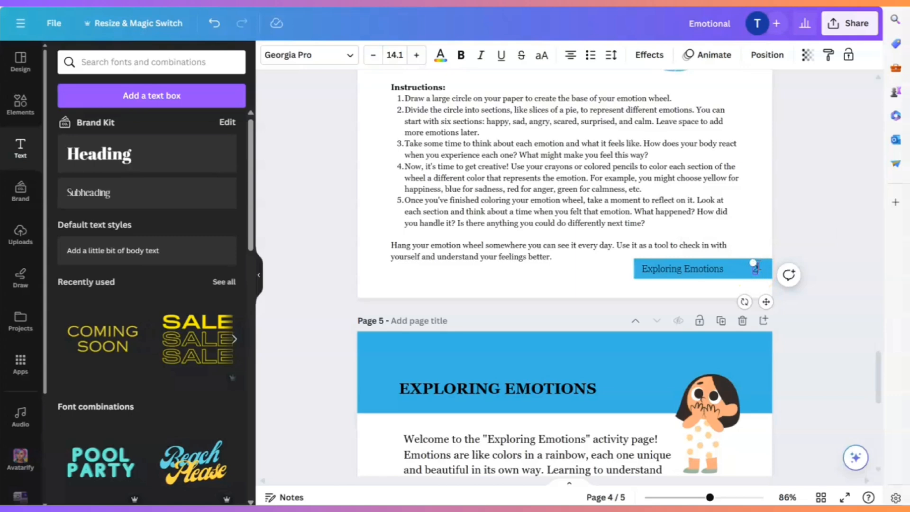
left_click(815, 247)
- Review the footer titles, page numbers and overall layout of the activity pages, checking page 3 at several zoom levels
scroll(824, 264, "up", 4)
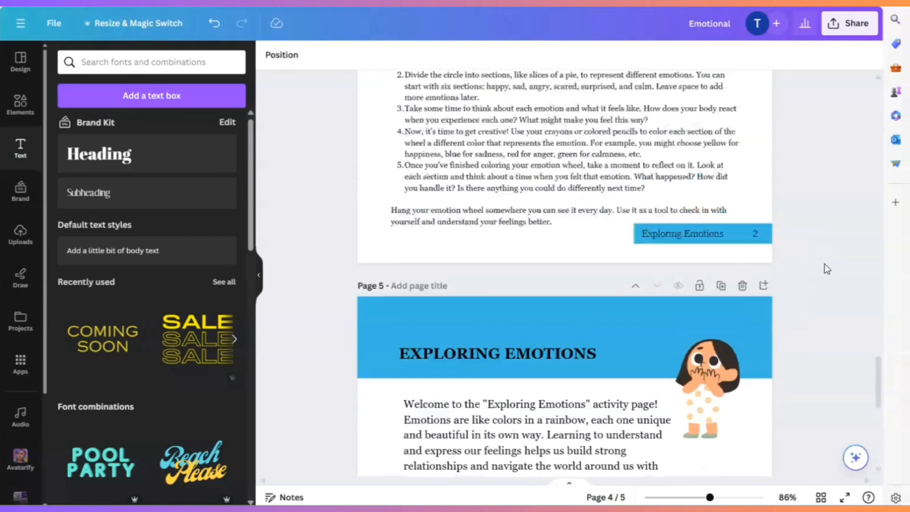
scroll(824, 261, "up", 5)
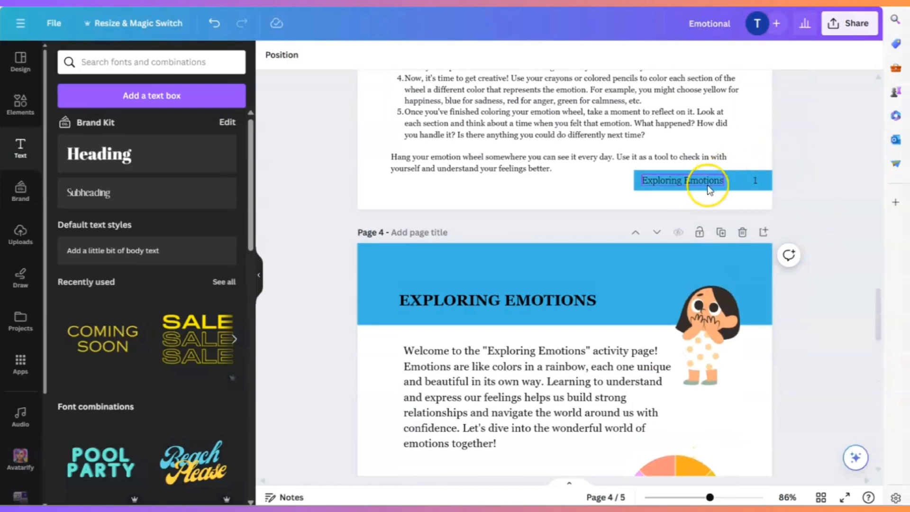
left_click(675, 182)
double_click(684, 182)
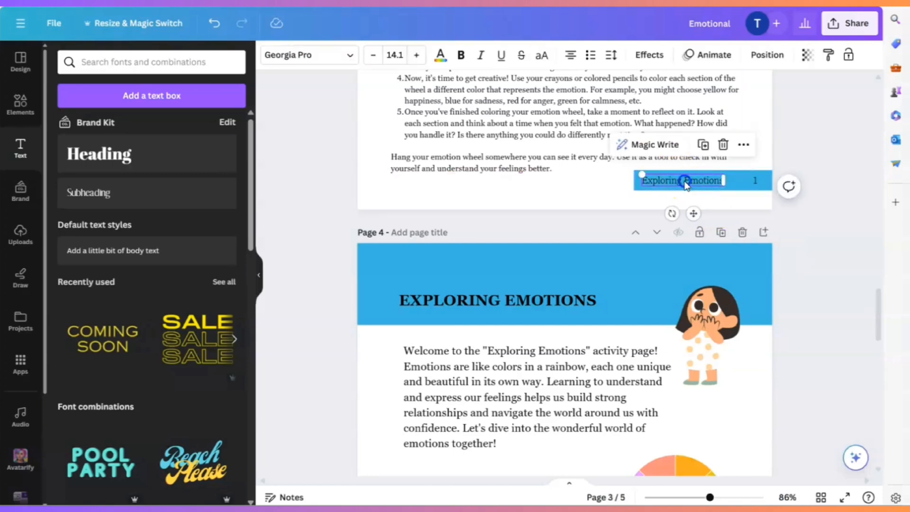
left_click(821, 287)
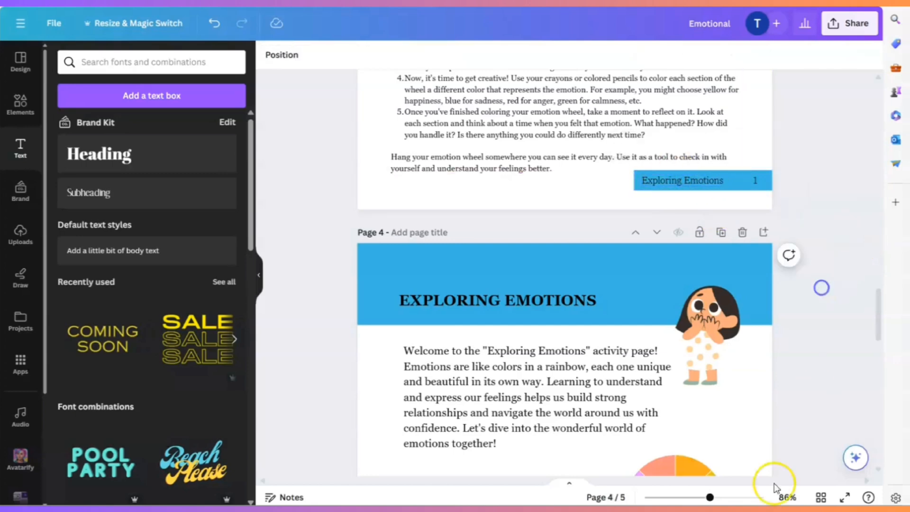
left_click_drag(710, 497, 664, 498)
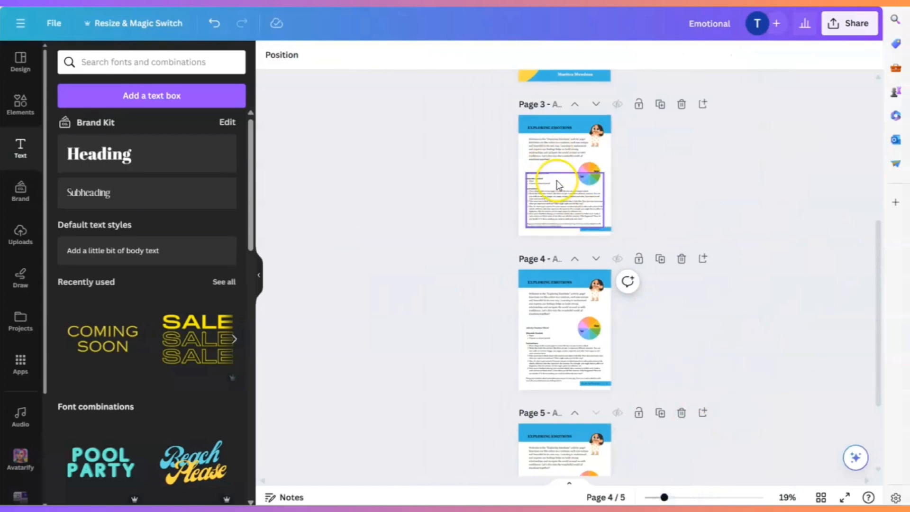
left_click(687, 498)
scroll(769, 366, "up", 4)
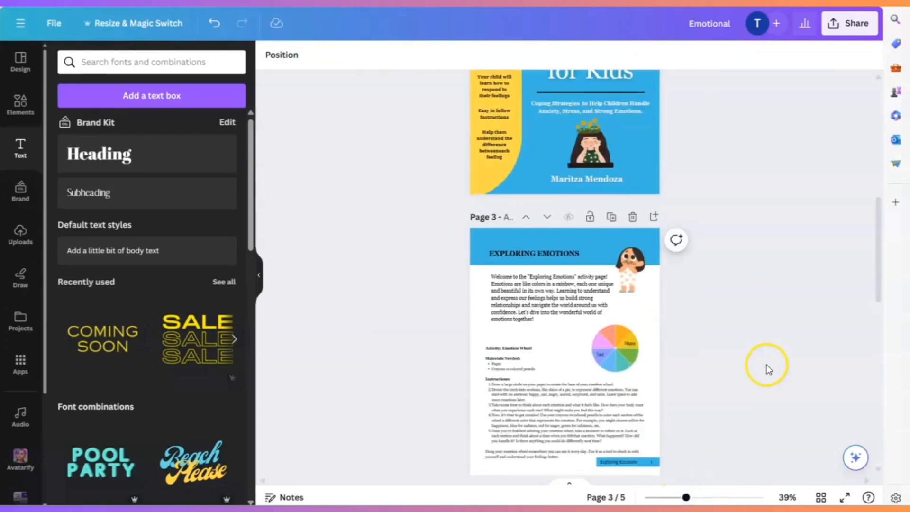
scroll(766, 367, "down", 1)
left_click_drag(686, 497, 697, 497)
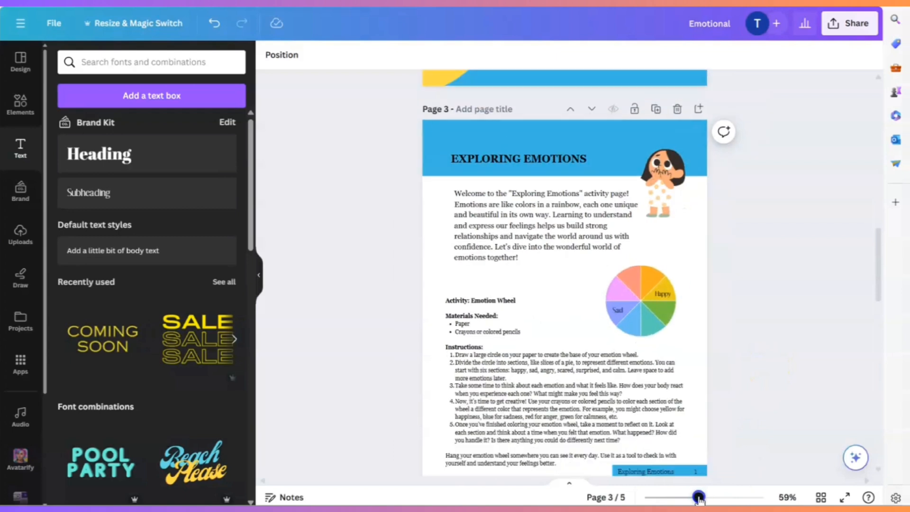
scroll(767, 381, "down", 3)
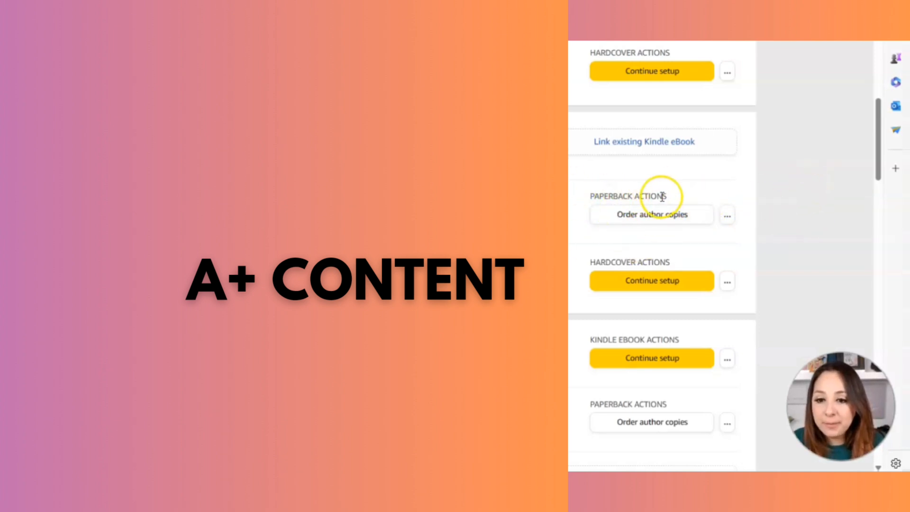
- In Amazon KDP, open the paperback's Promote and Advertise page and start managing A+ Content for the Amazon.com marketplace
left_click(727, 215)
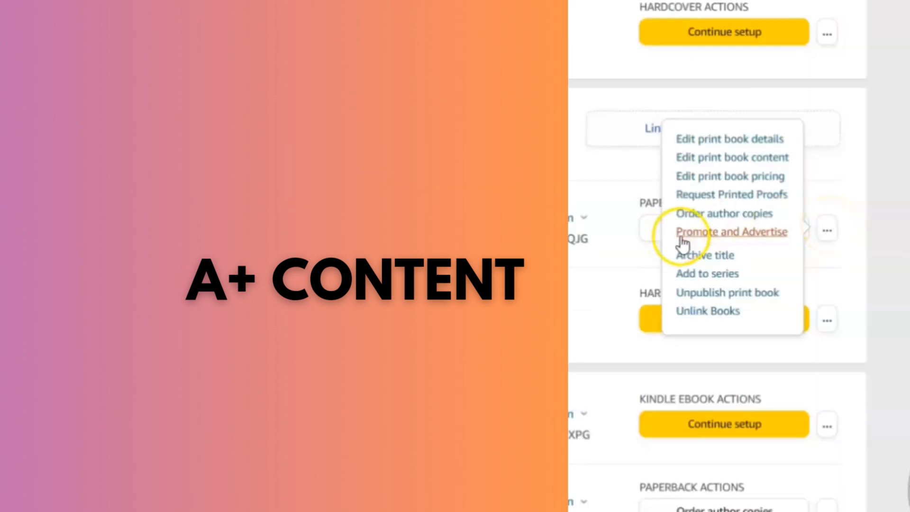
left_click(696, 234)
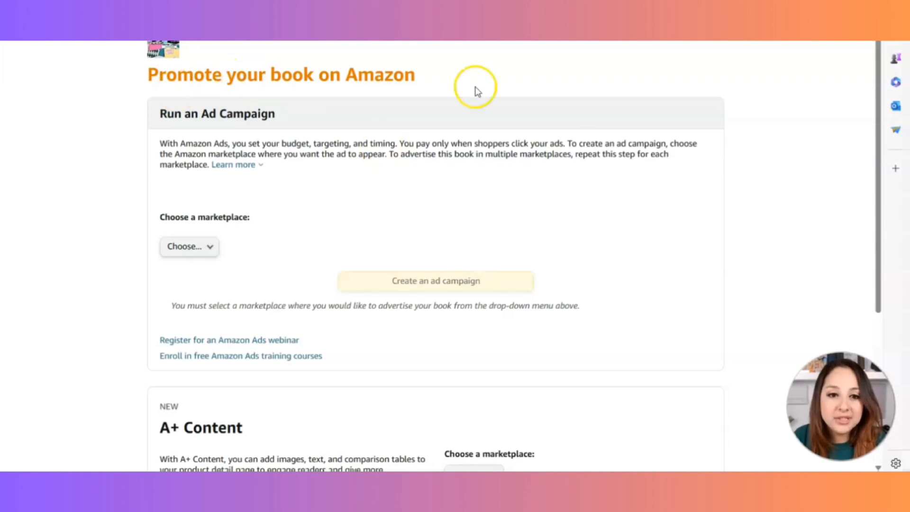
scroll(223, 304, "down", 5)
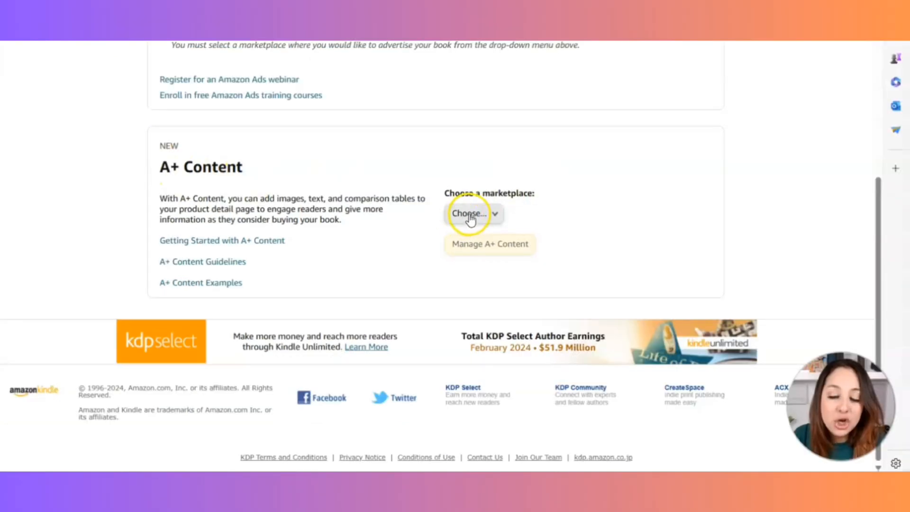
left_click(512, 203)
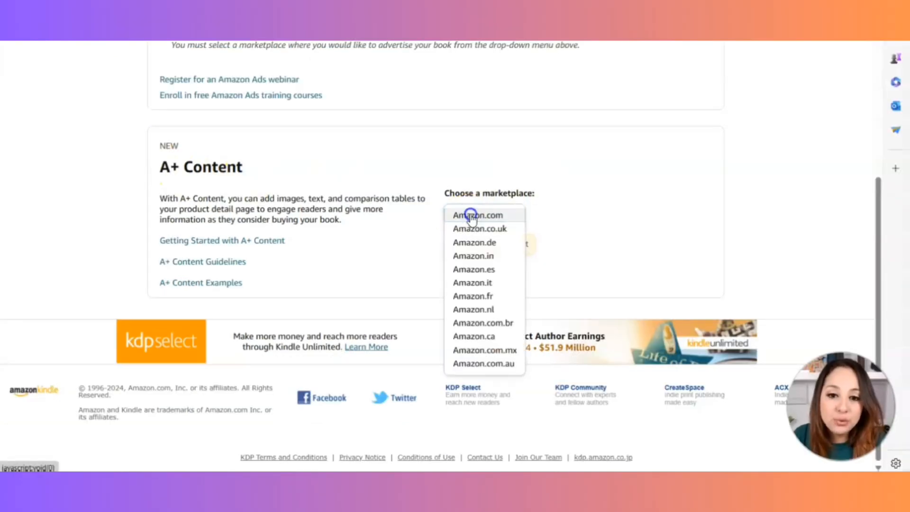
left_click(470, 216)
left_click(500, 250)
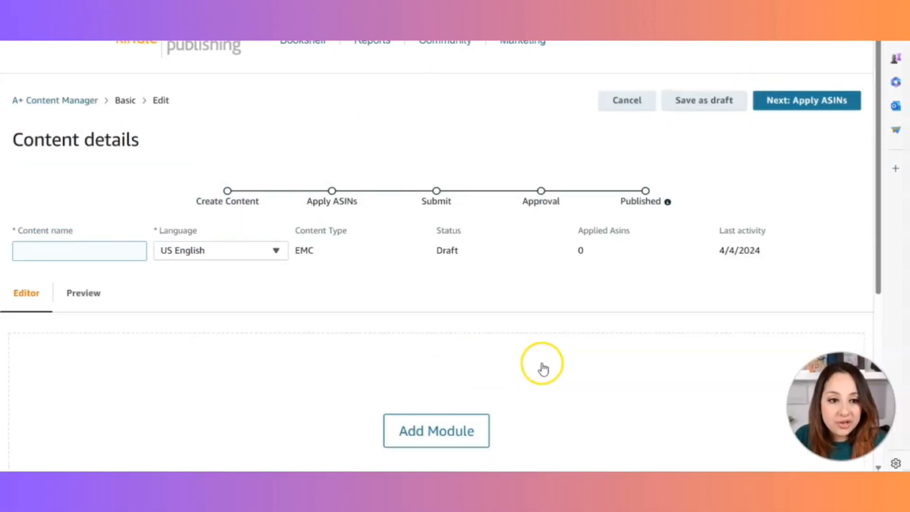
- Browse the available A+ Content modules and add the Standard Image Header With Text module
scroll(521, 382, "down", 2)
scroll(458, 341, "down", 2)
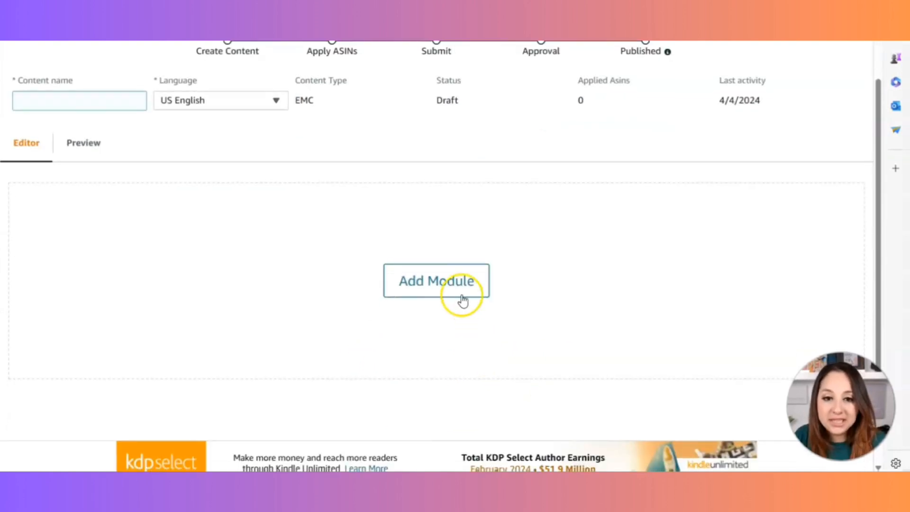
left_click(434, 289)
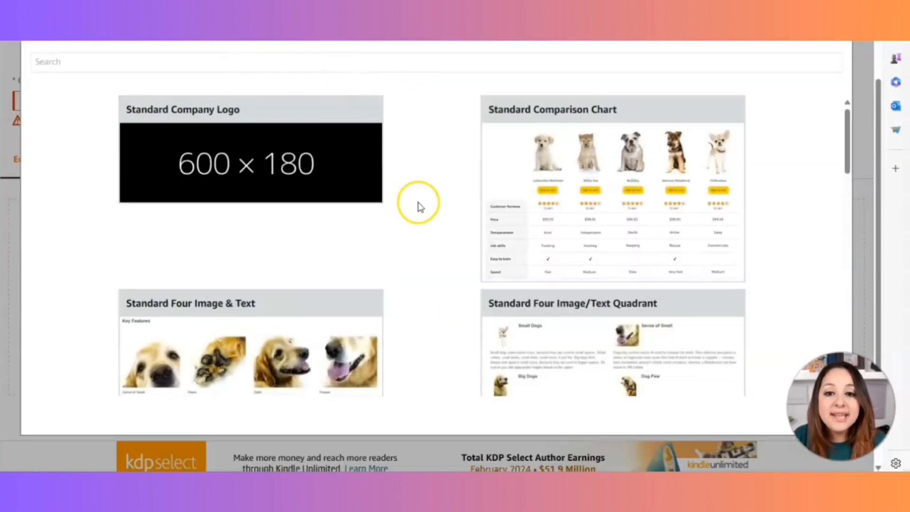
scroll(424, 213, "down", 12)
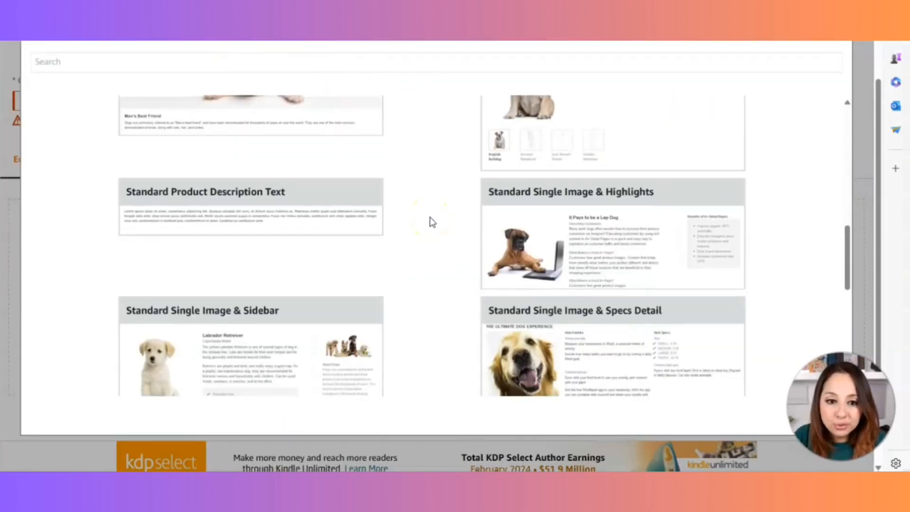
scroll(441, 251, "down", 6)
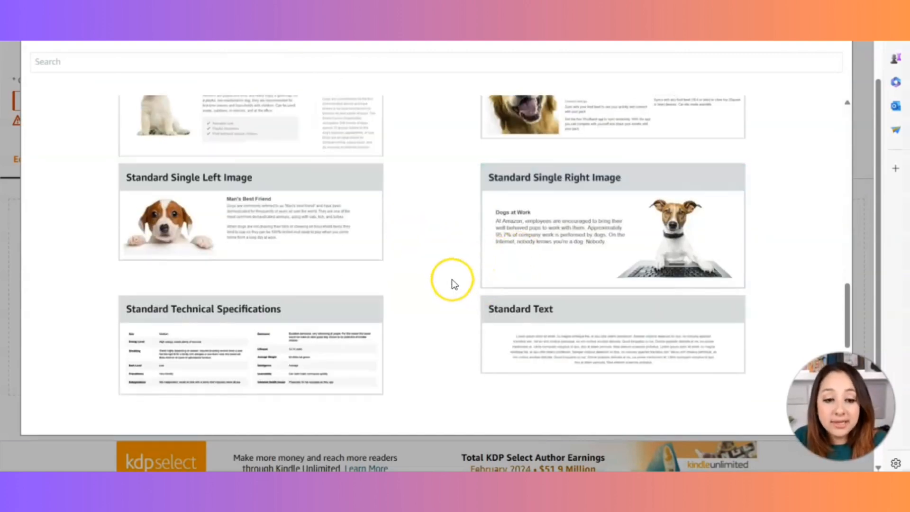
scroll(451, 280, "down", 3)
scroll(451, 293, "up", 8)
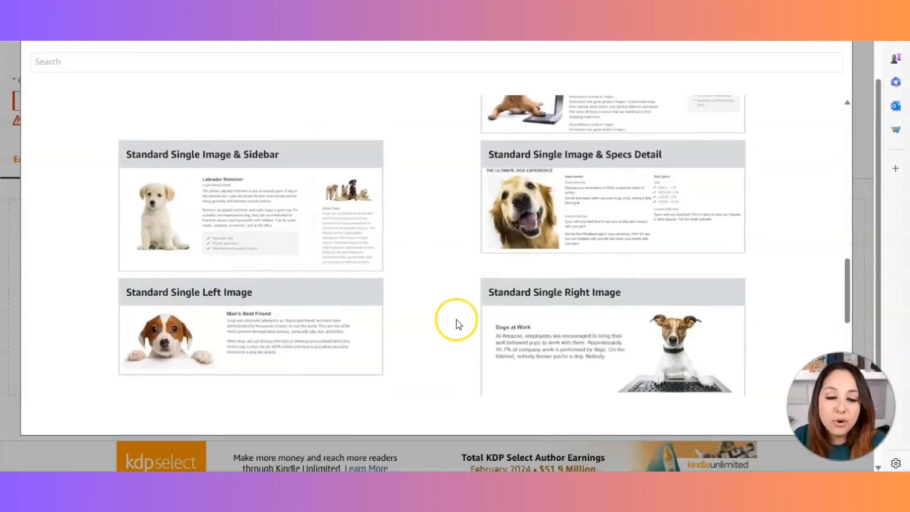
scroll(443, 351, "up", 3)
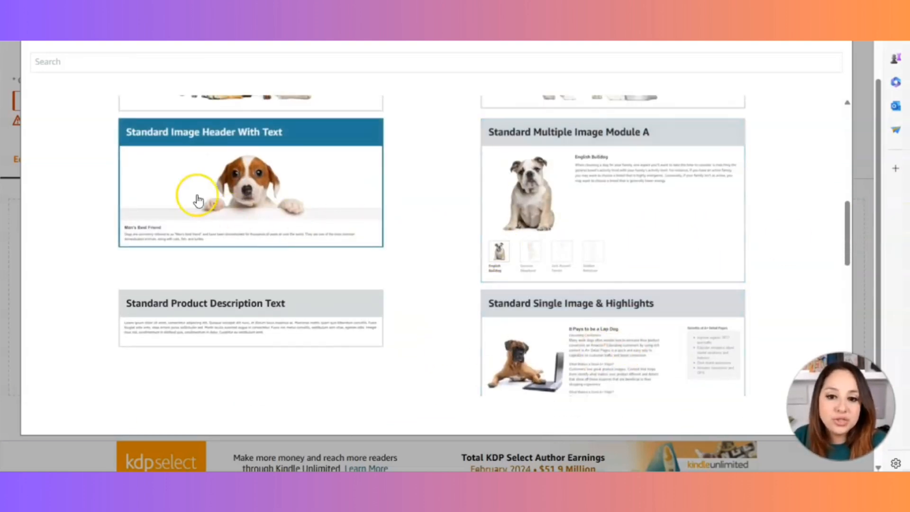
left_click(271, 165)
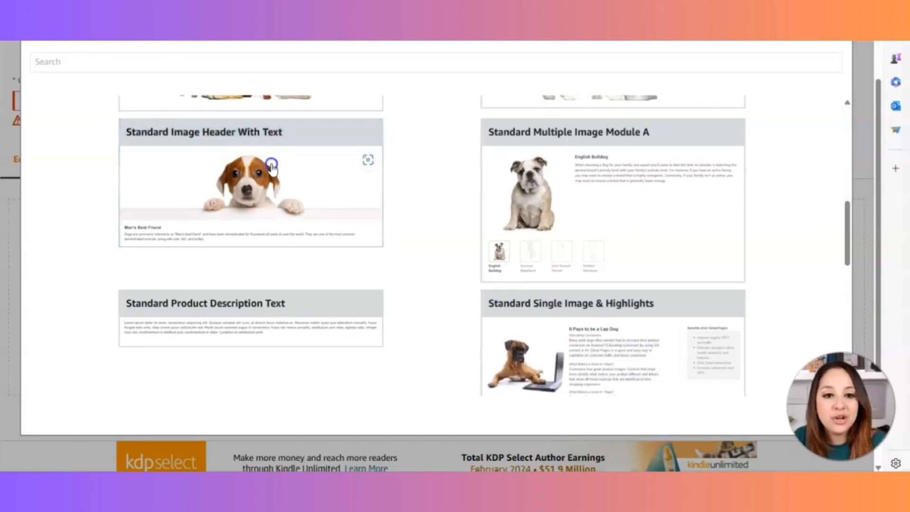
scroll(615, 390, "down", 6)
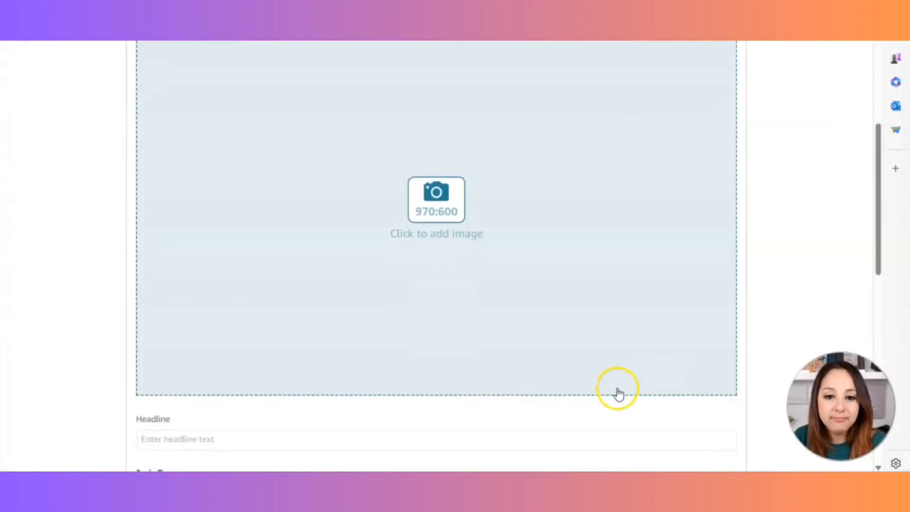
scroll(615, 393, "up", 2)
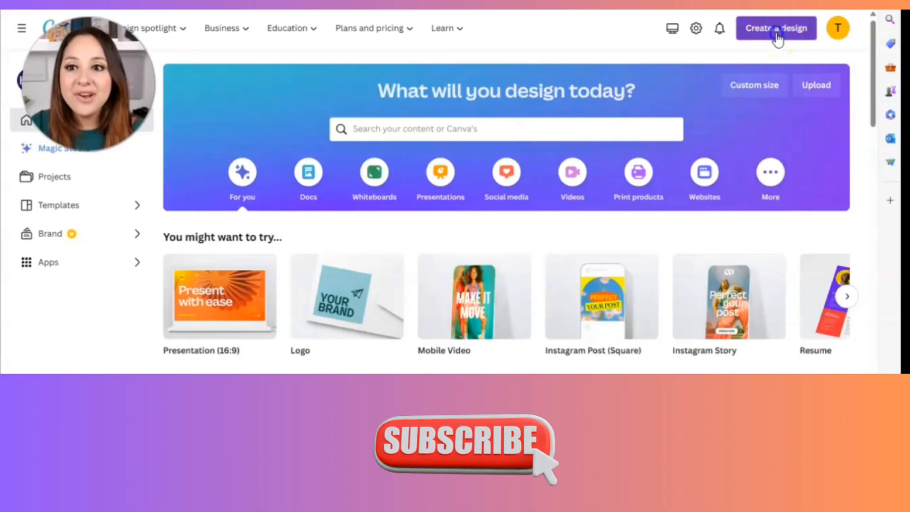
- Switch to Canva and create a new custom-size design of 970 × 600 px
left_click(775, 32)
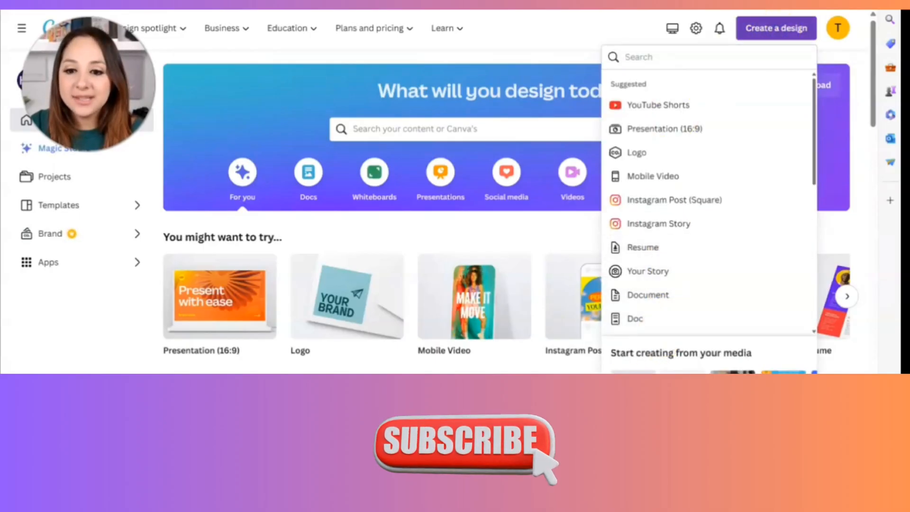
left_click(656, 427)
left_click(764, 113)
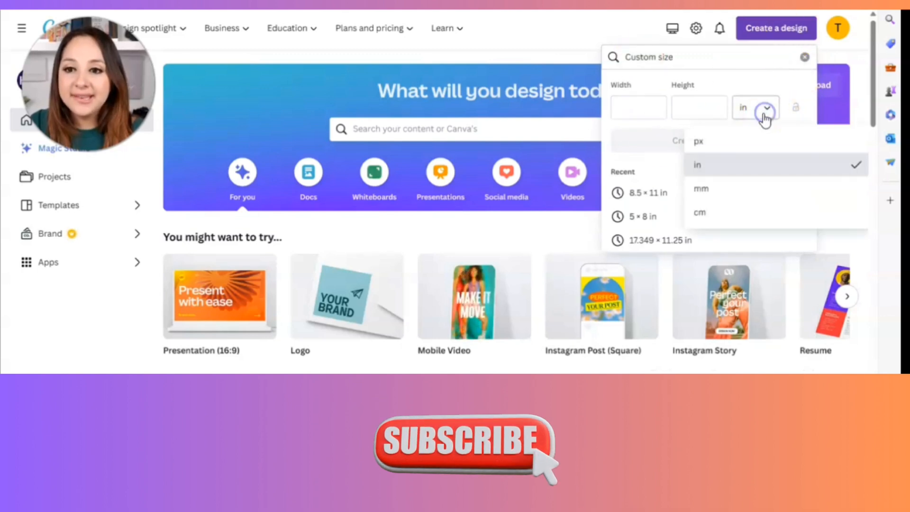
left_click(705, 141)
left_click(641, 103)
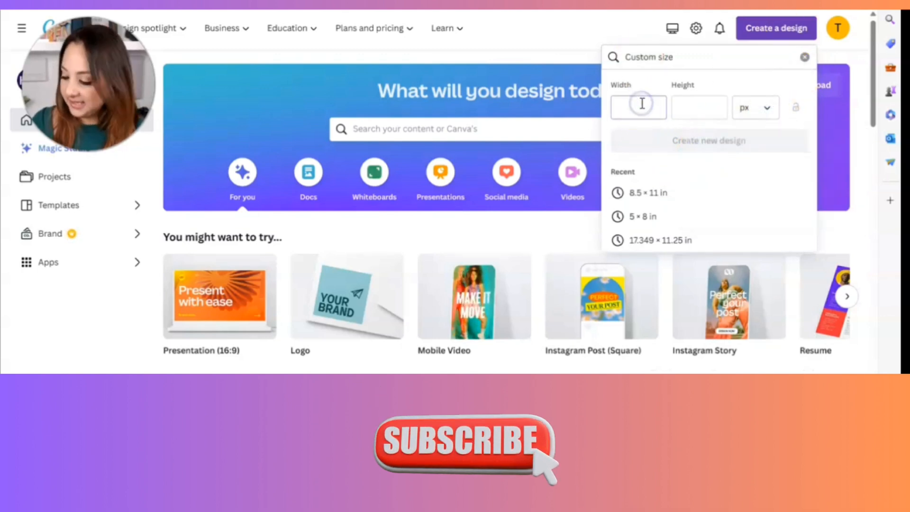
type("970")
left_click(700, 106)
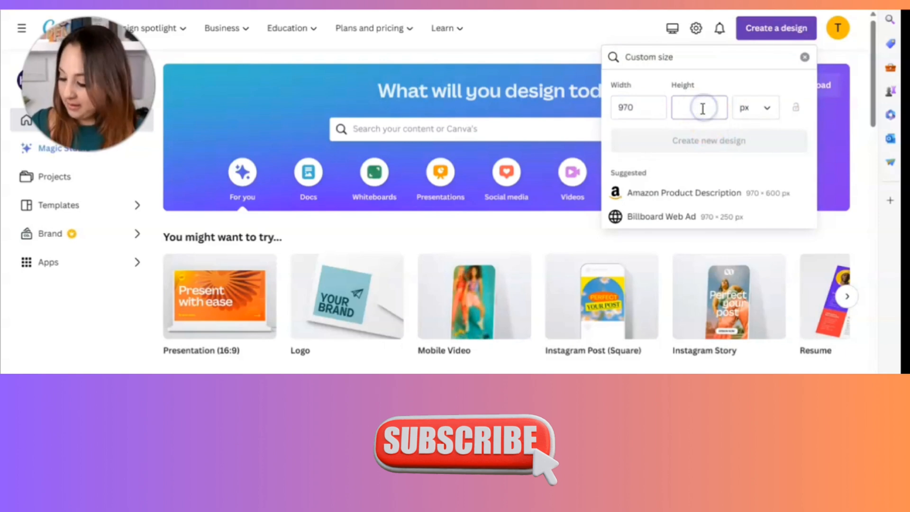
type("600")
left_click(714, 141)
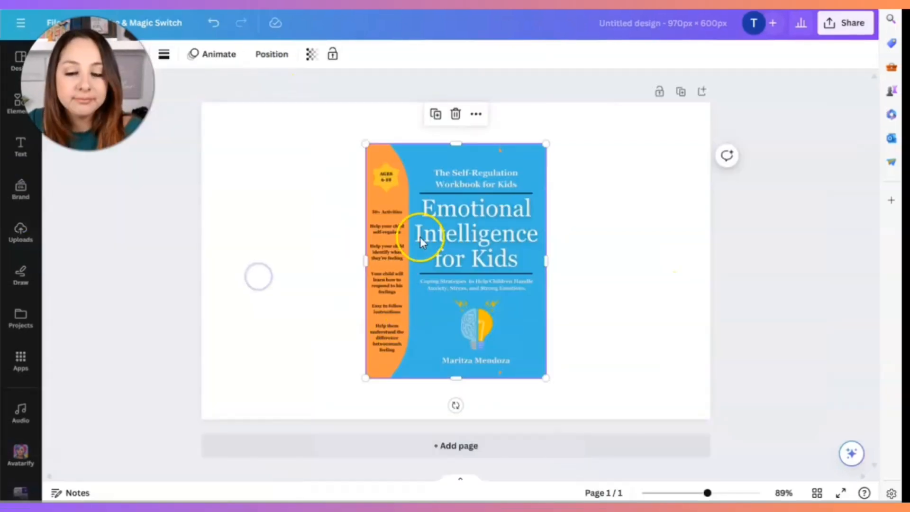
- Place the "Emotional Intelligence for Kids" cover image in the left half of the blank canvas
left_click_drag(416, 234, 278, 232)
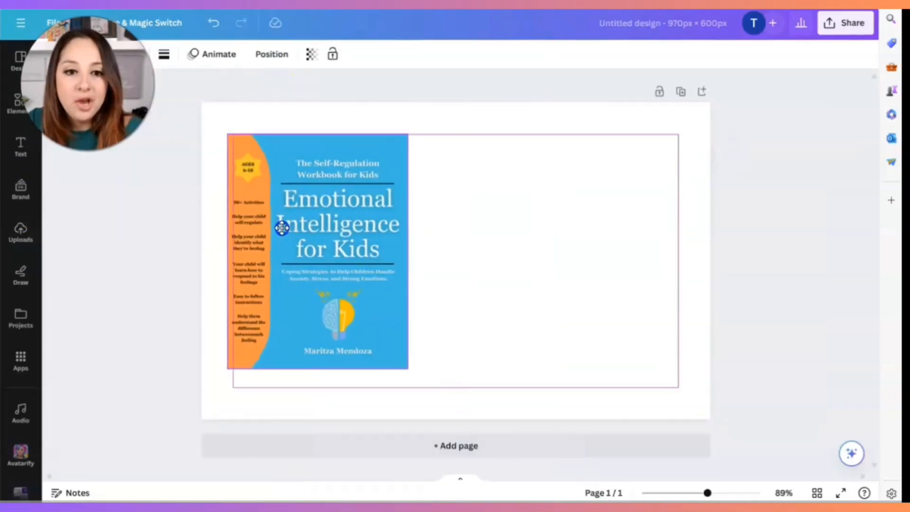
- Fill the page background with the purple-to-light-blue linear gradient from the default colors
left_click(456, 256)
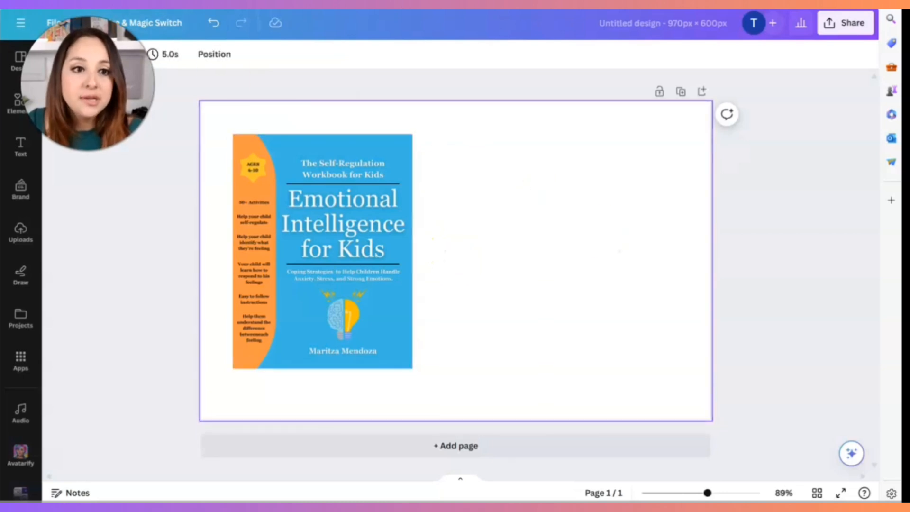
left_click(56, 54)
scroll(141, 425, "down", 1)
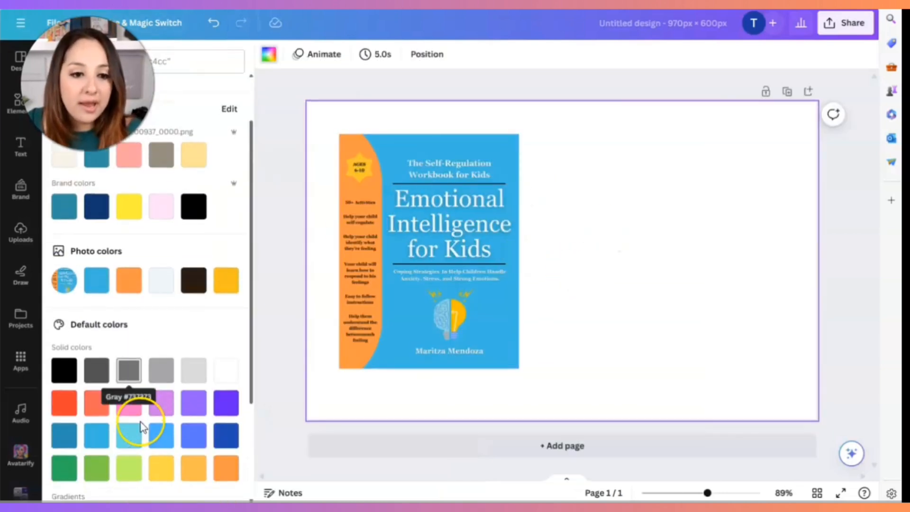
left_click(89, 287)
left_click(124, 282)
scroll(142, 341, "down", 3)
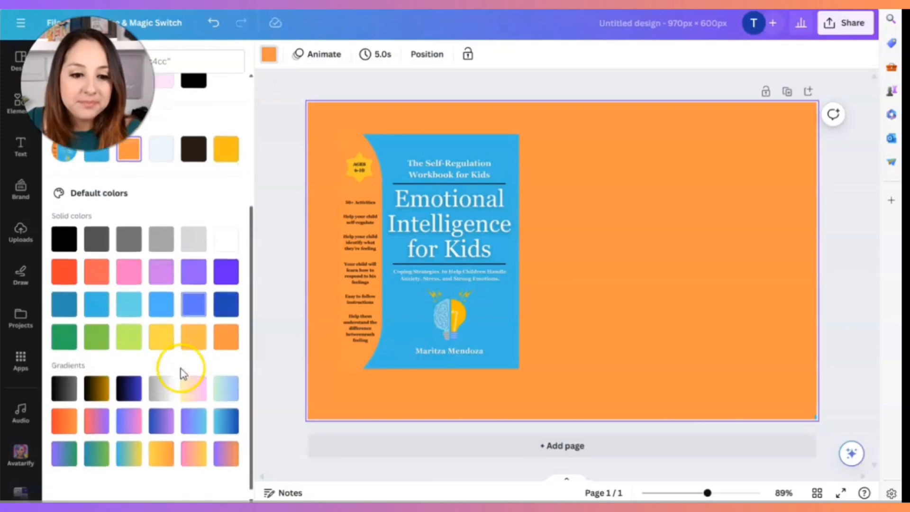
left_click(219, 426)
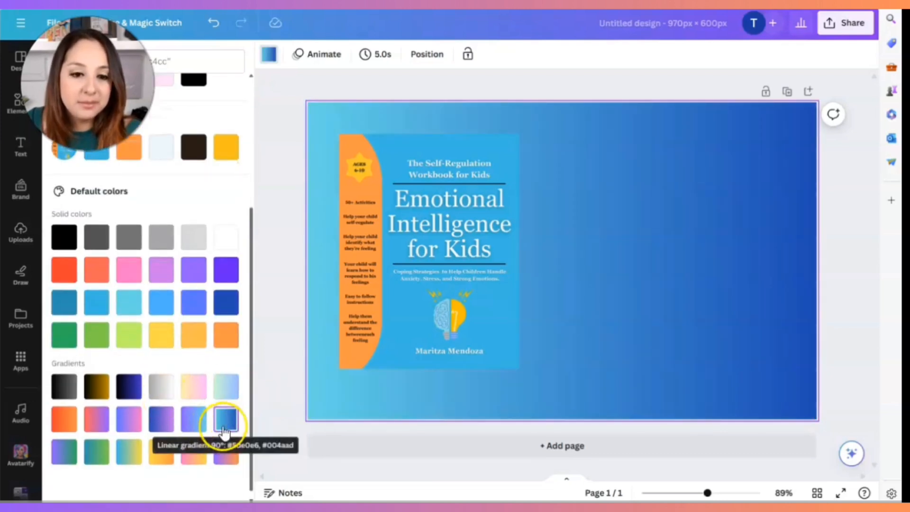
left_click(193, 424)
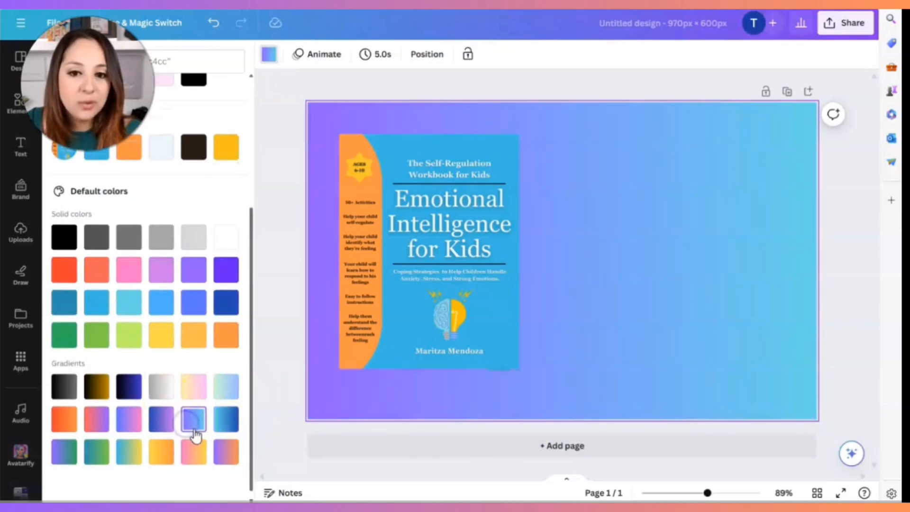
- Apply the Glow shadow effect to the "Emotional Intelligence for Kids" cover image
left_click(451, 234)
left_click(393, 297)
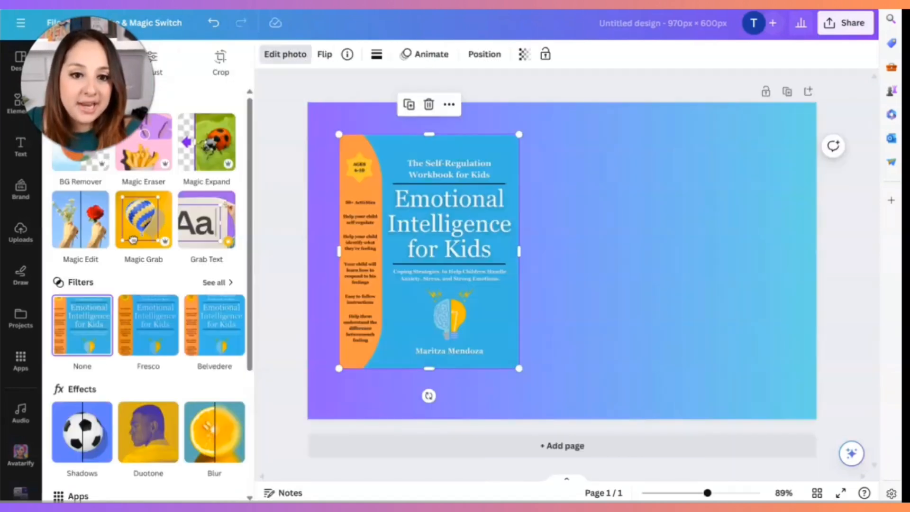
left_click(93, 436)
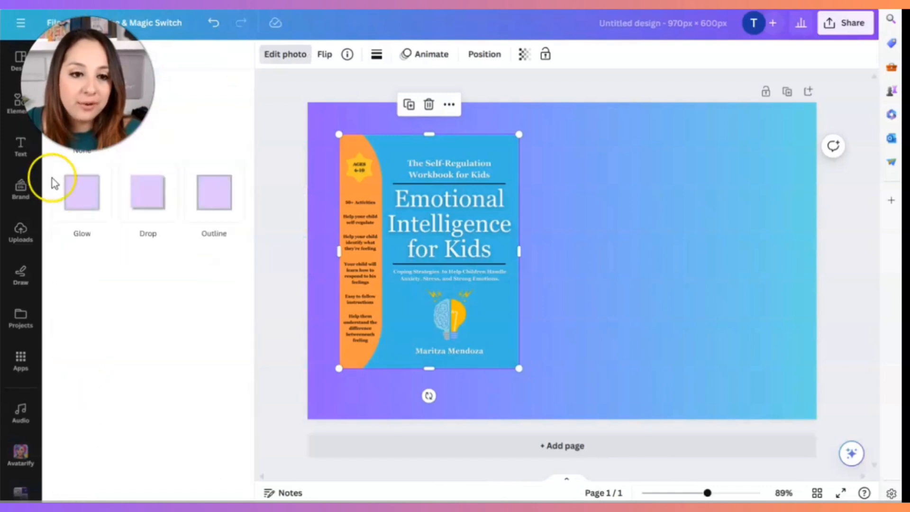
left_click(81, 198)
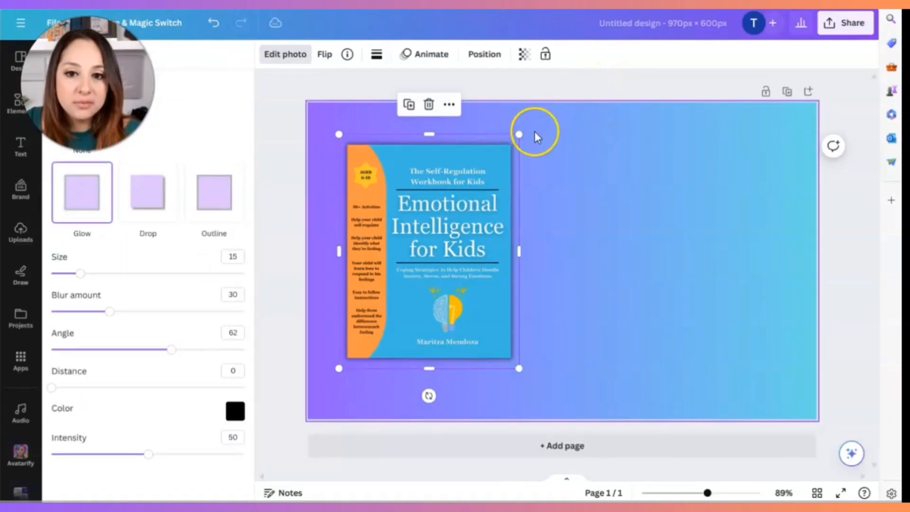
- Enlarge the cover slightly, reposition it in the left half of the page, and set its glow intensity to about 67
left_click_drag(520, 135, 567, 120)
left_click_drag(500, 159, 487, 183)
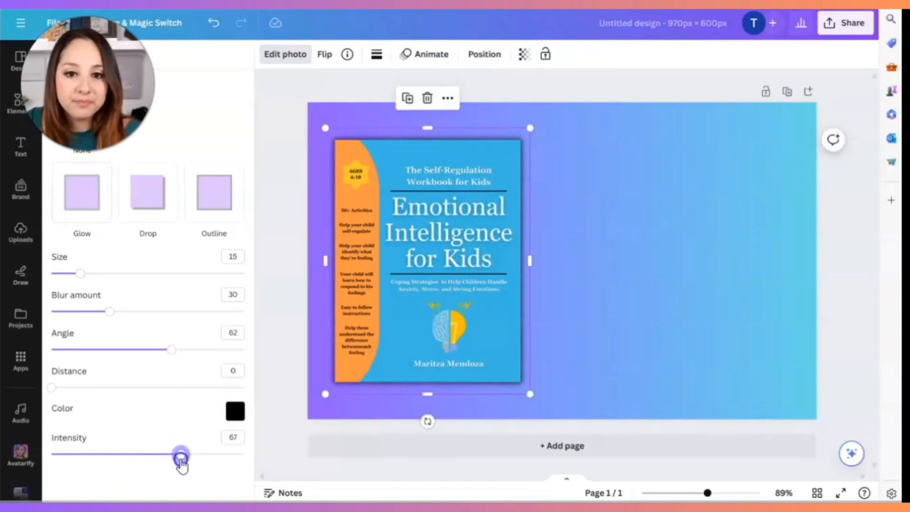
left_click_drag(404, 303, 416, 299)
left_click(621, 286)
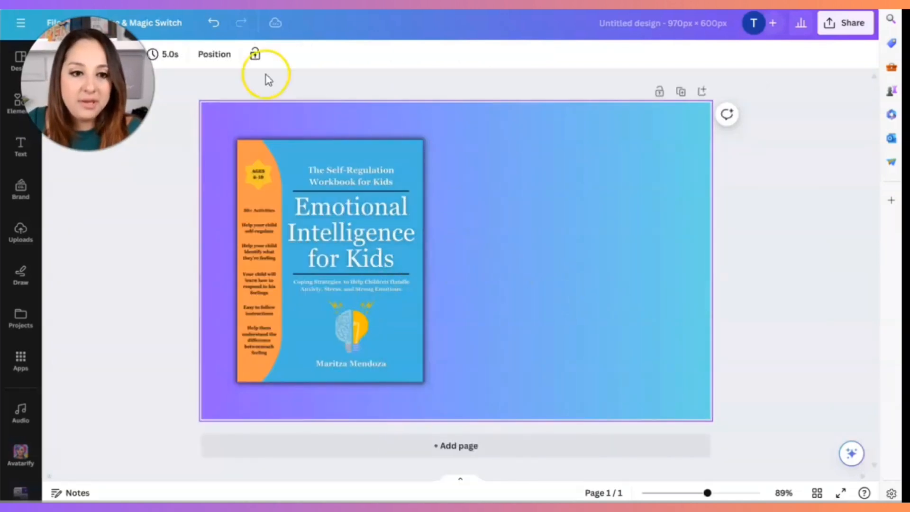
- Search the elements library for "child" and show all photo results
left_click(25, 119)
left_click(152, 59)
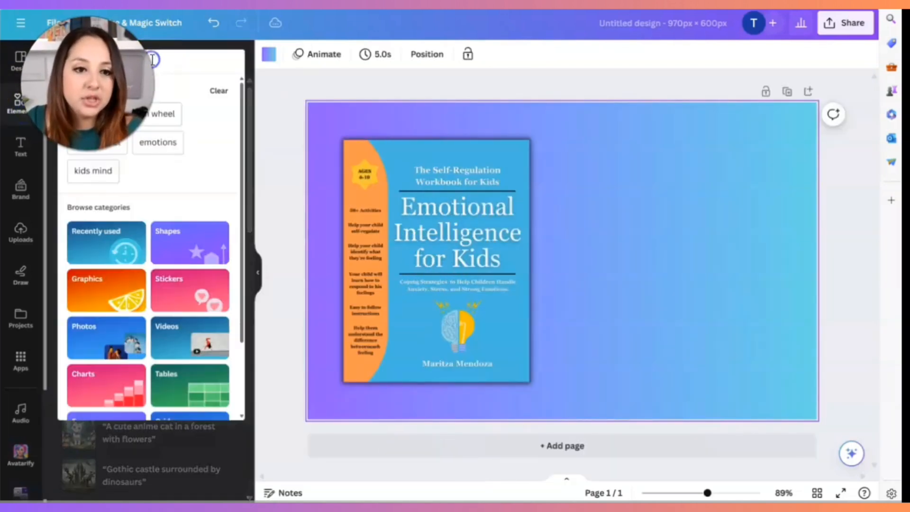
type("child")
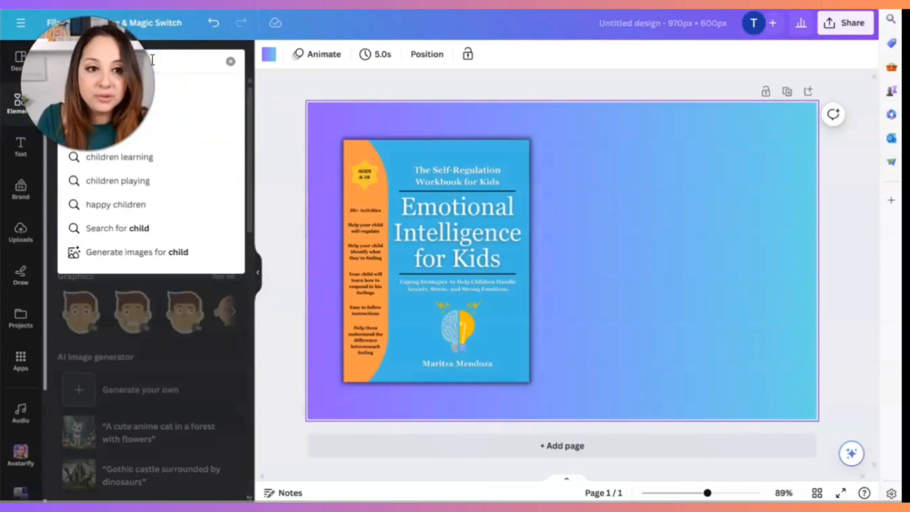
key("Return")
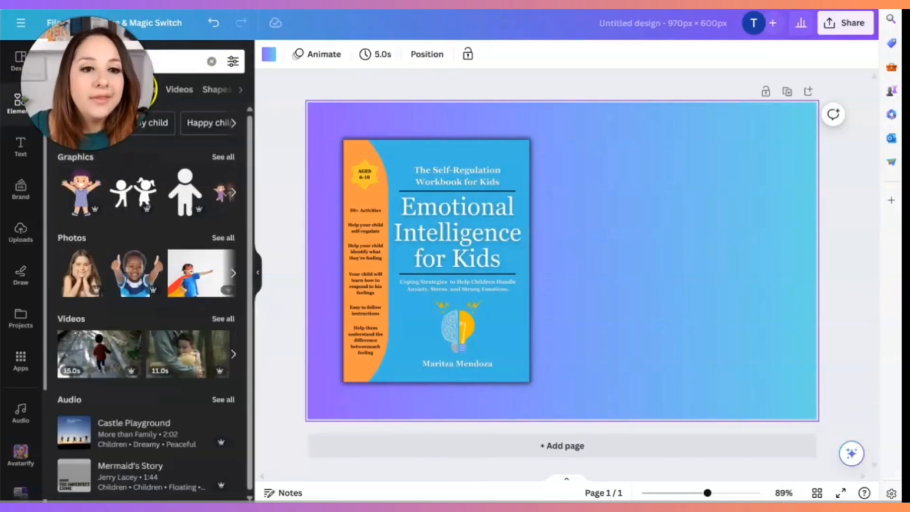
left_click(223, 238)
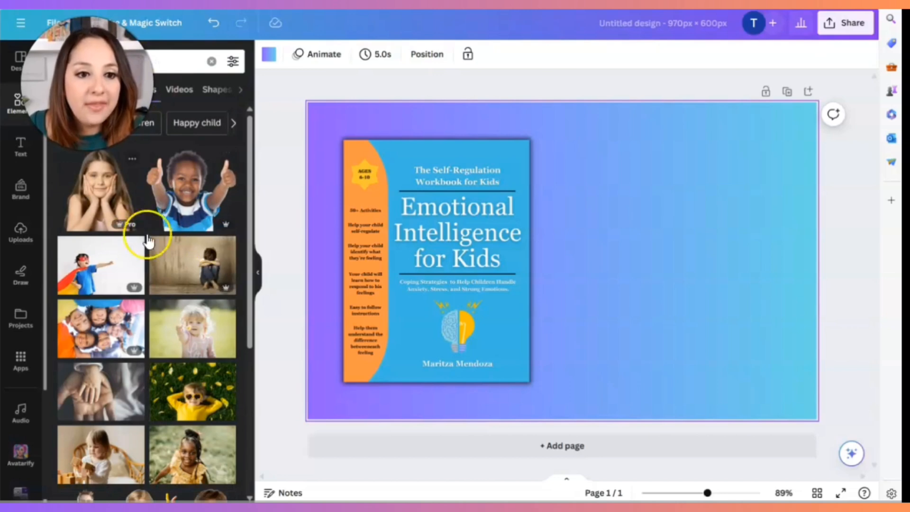
- Add the photo of the boy in a denim shirt giving two thumbs up, enlarging it to fill the page's right half
scroll(175, 260, "down", 5)
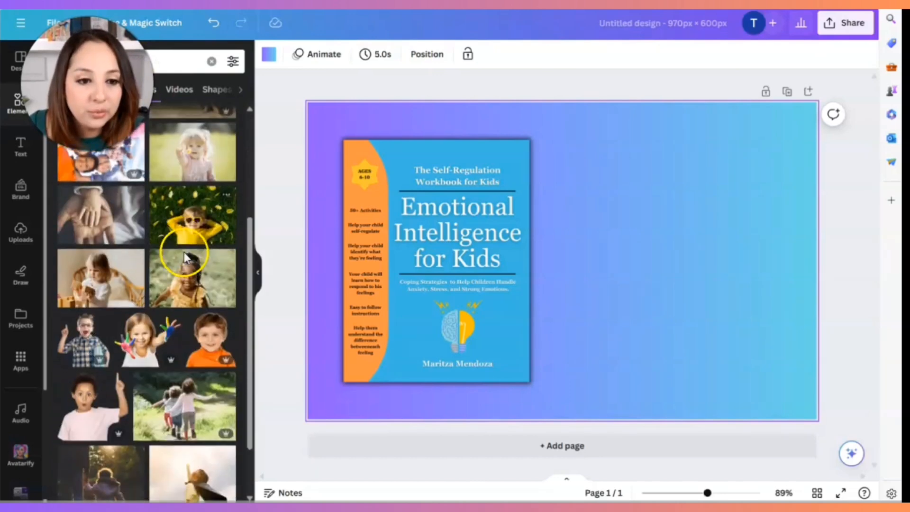
scroll(179, 317, "down", 2)
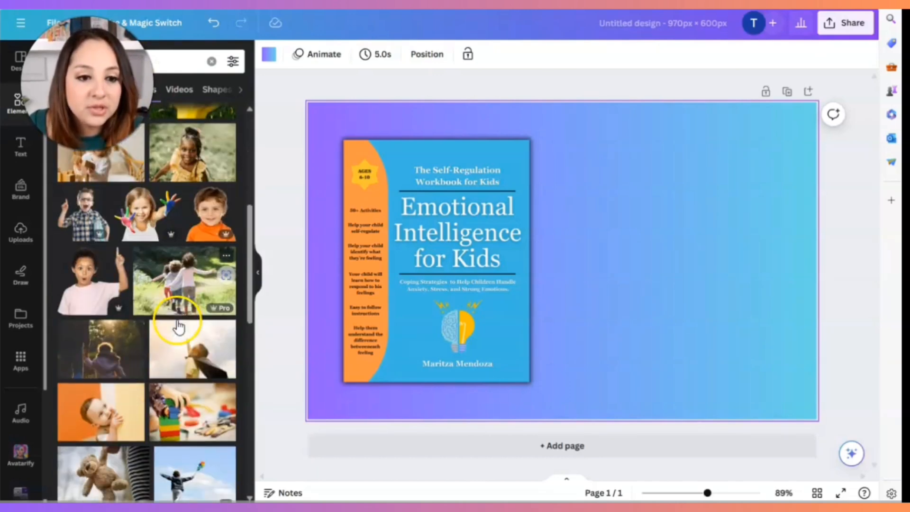
scroll(100, 299, "down", 3)
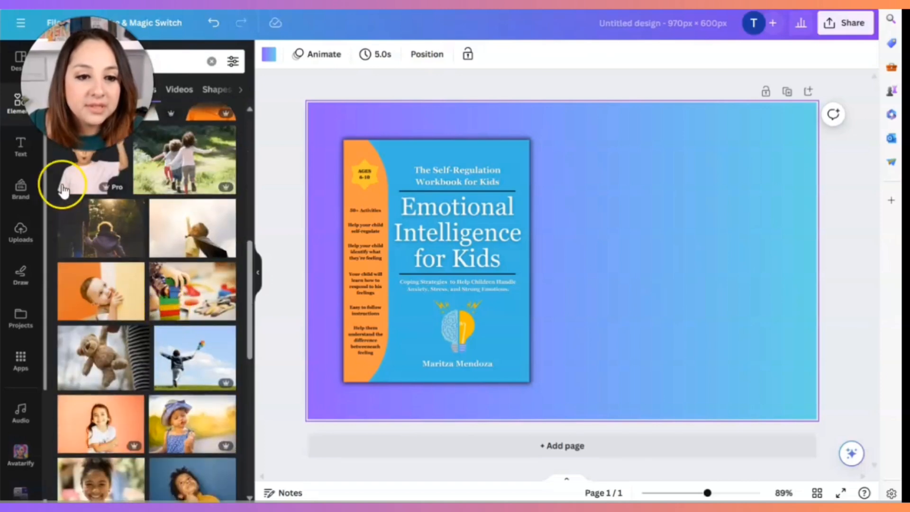
scroll(158, 270, "down", 3)
scroll(160, 272, "down", 10)
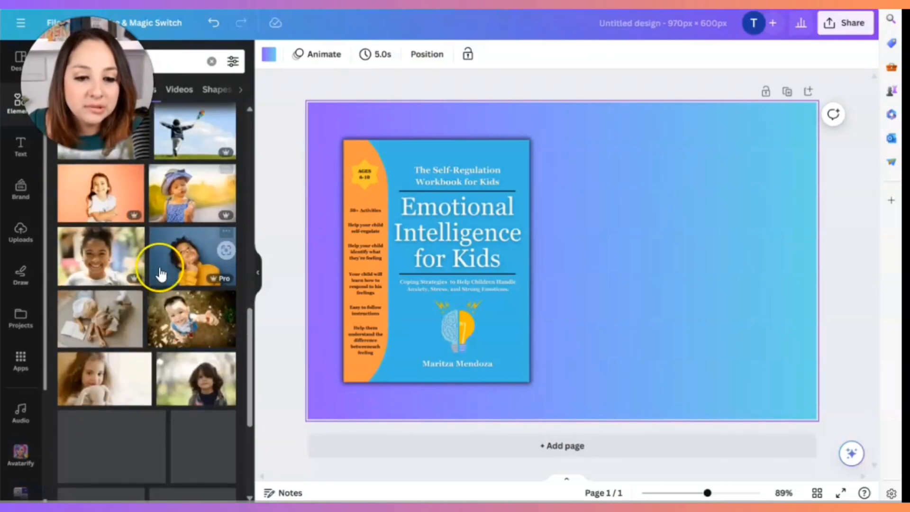
scroll(159, 265, "down", 2)
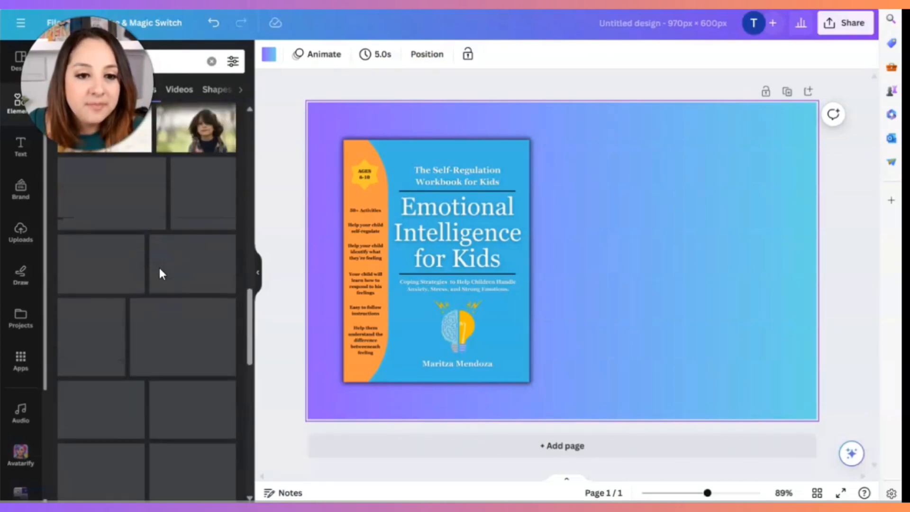
scroll(161, 277, "down", 1)
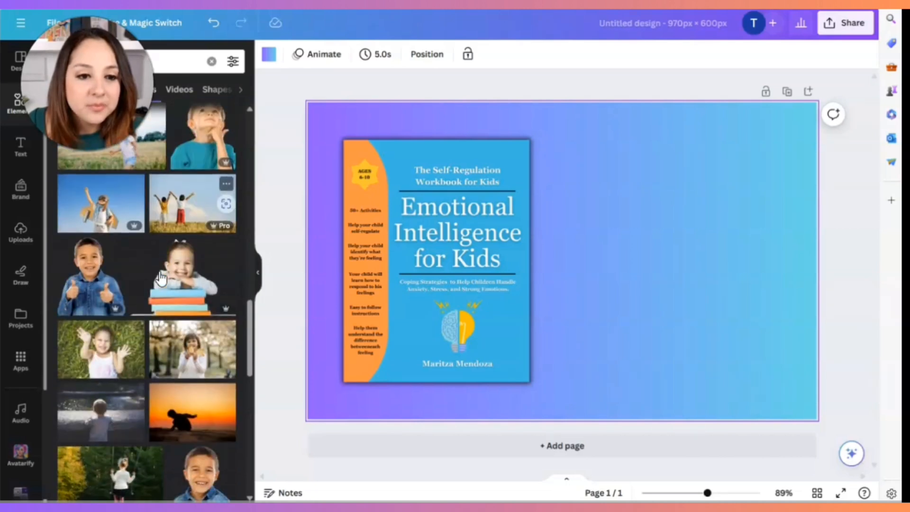
left_click(94, 283)
left_click_drag(608, 252, 710, 294)
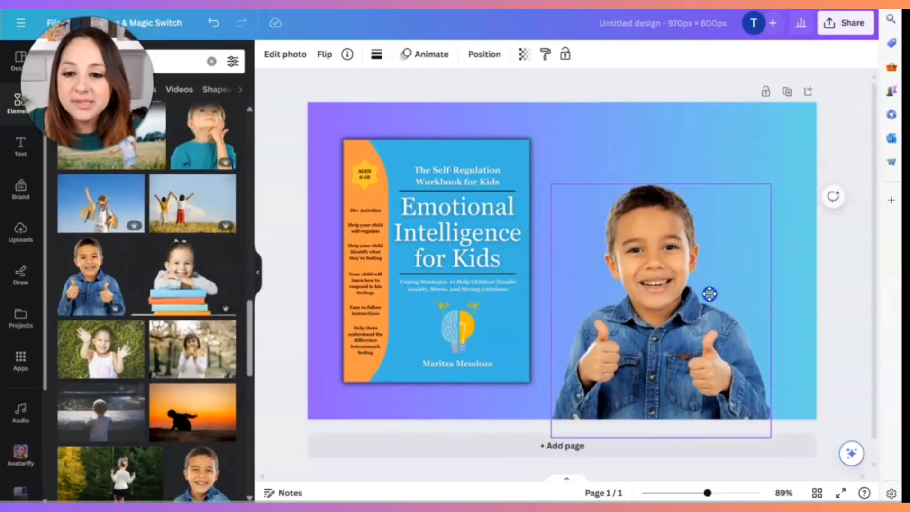
left_click_drag(787, 174, 826, 112)
mouse_move(737, 182)
left_mouse_down()
mouse_move(707, 193)
mouse_move(733, 194)
left_mouse_up()
- Adjust the horizontal positions of the book cover and the boy photo so they sit balanced side by side on the page
left_click_drag(493, 195, 474, 195)
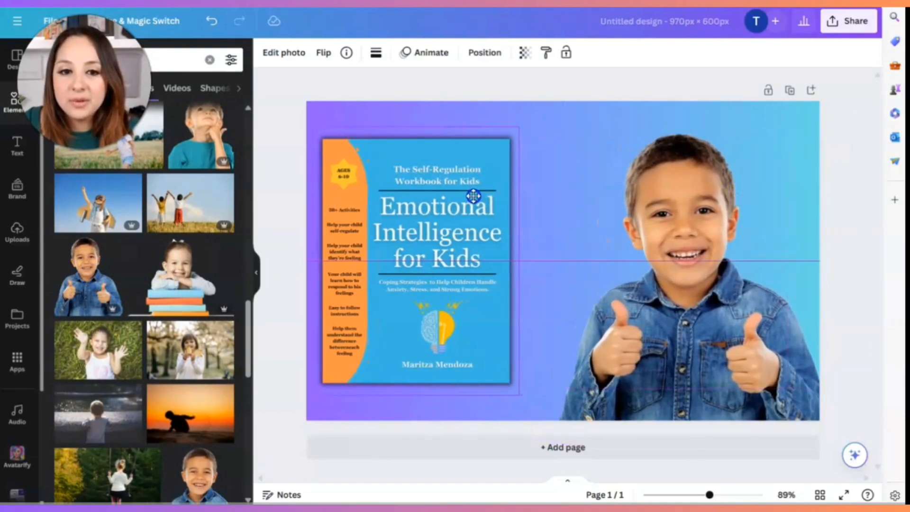
left_click(559, 380)
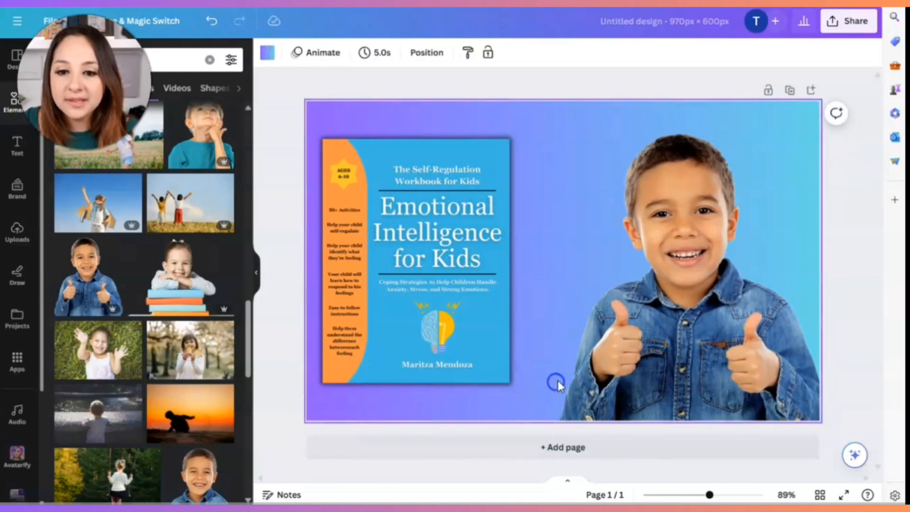
mouse_move(375, 224)
left_mouse_down()
mouse_move(414, 224)
mouse_move(392, 224)
left_mouse_up()
left_click_drag(625, 248, 617, 249)
left_click(864, 278)
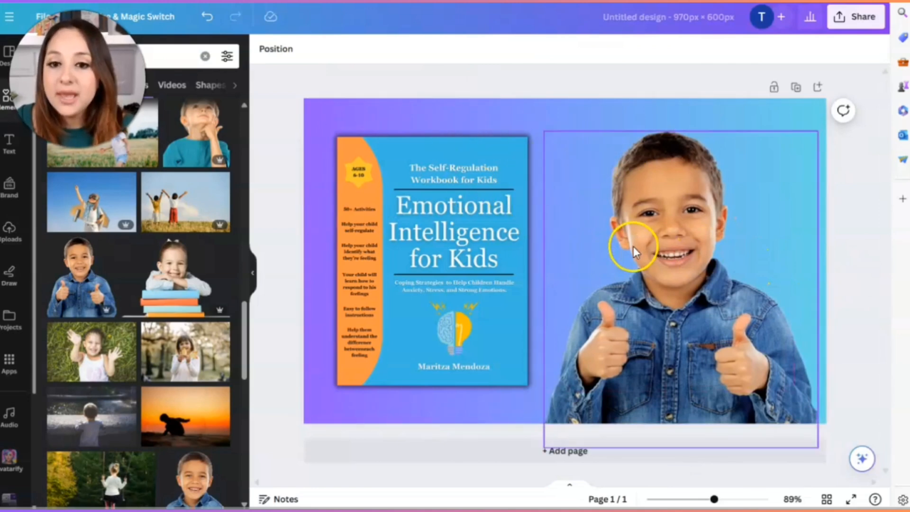
- Add a second page with the same gradient background and compare it with the first page
left_click(544, 452)
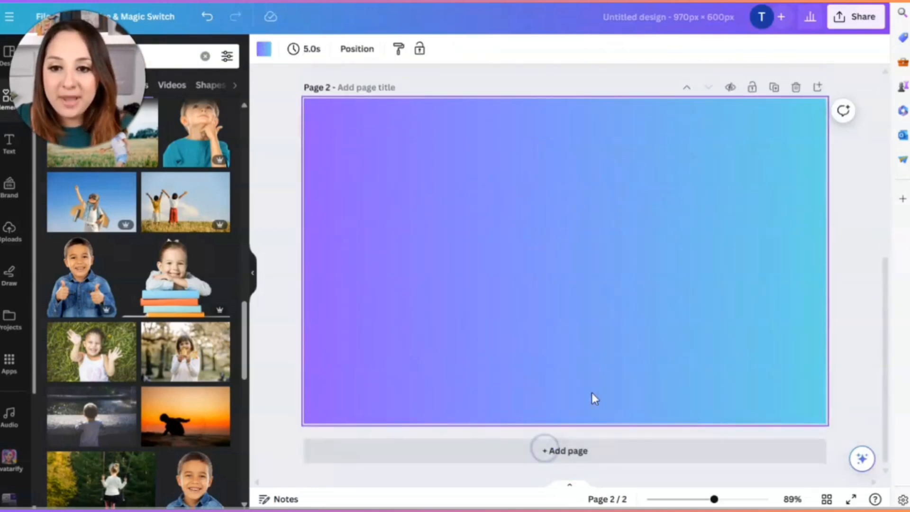
scroll(611, 386, "up", 4)
scroll(632, 327, "down", 3)
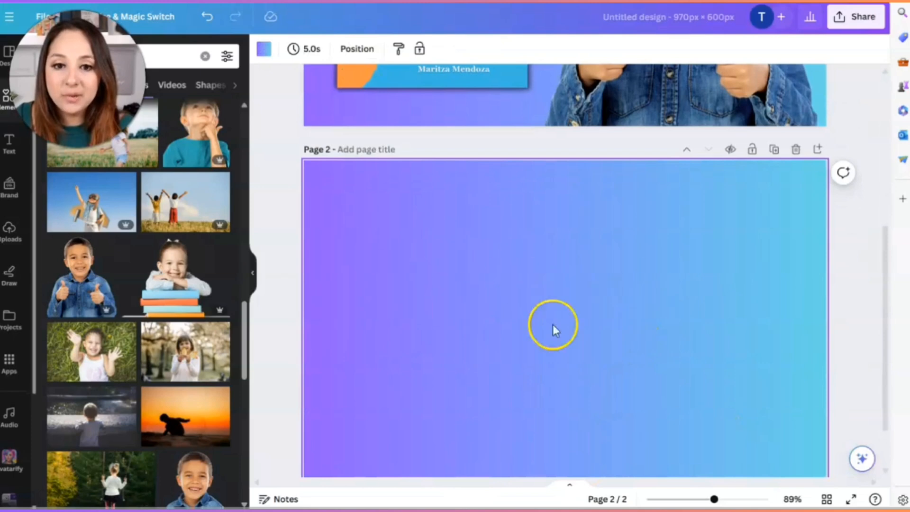
scroll(592, 324, "up", 6)
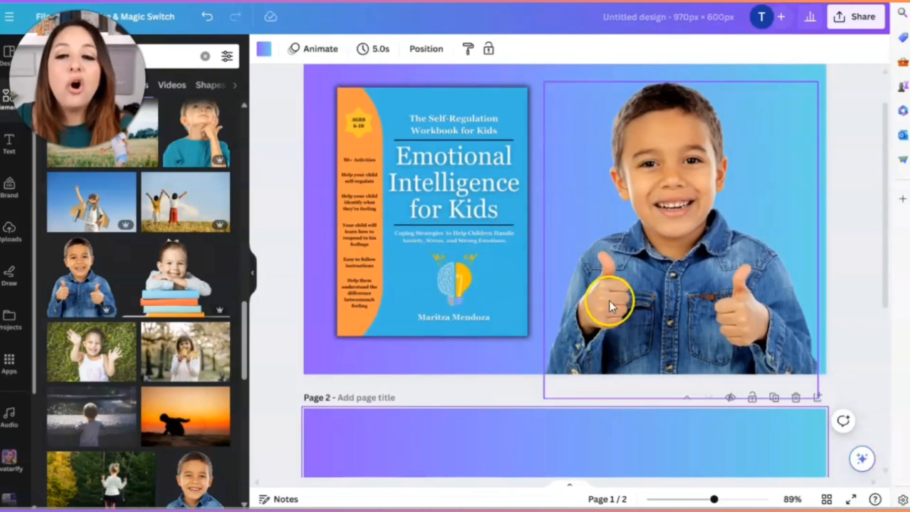
scroll(551, 363, "down", 7)
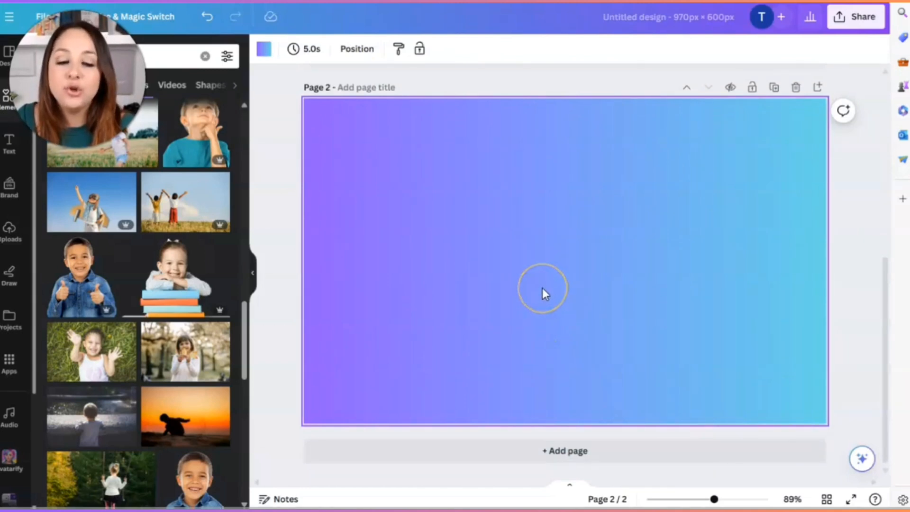
scroll(540, 288, "up", 1)
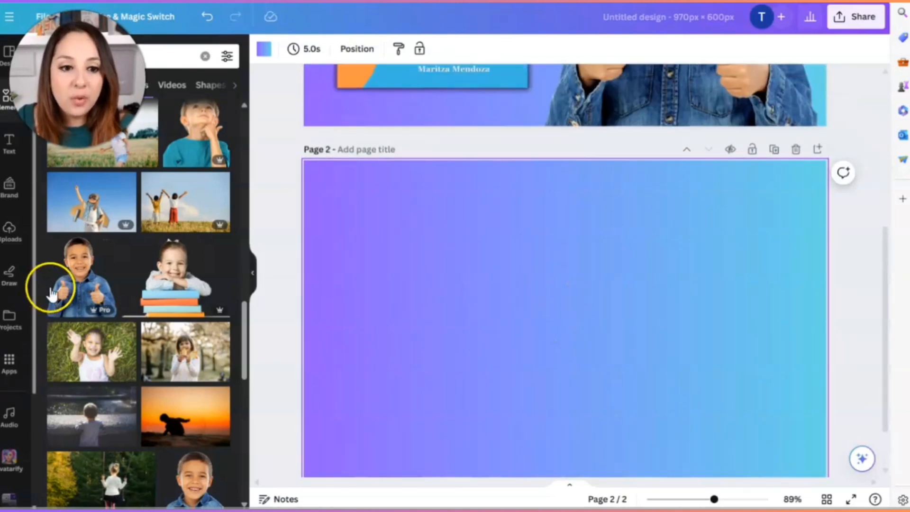
- Place the cutout photo of the girl resting her face in her hands in the left half of page 2
scroll(95, 294, "down", 2)
scroll(142, 294, "up", 10)
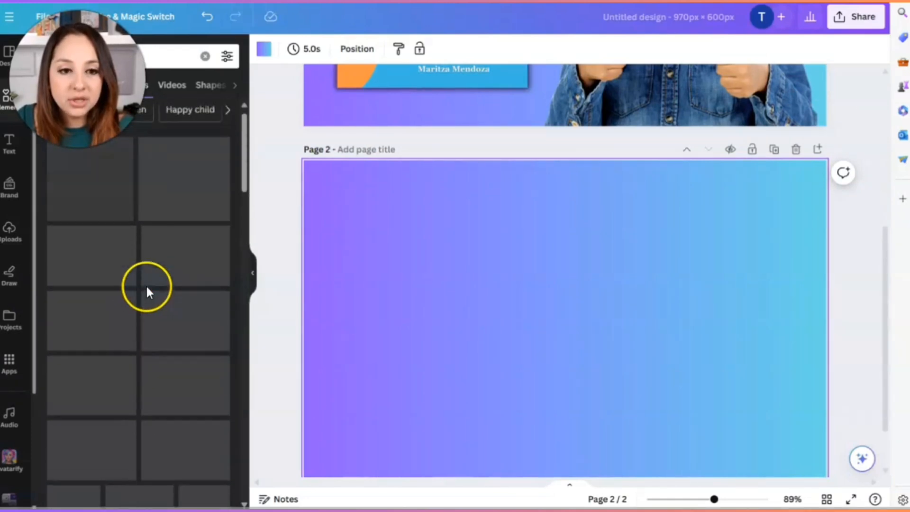
left_click(77, 187)
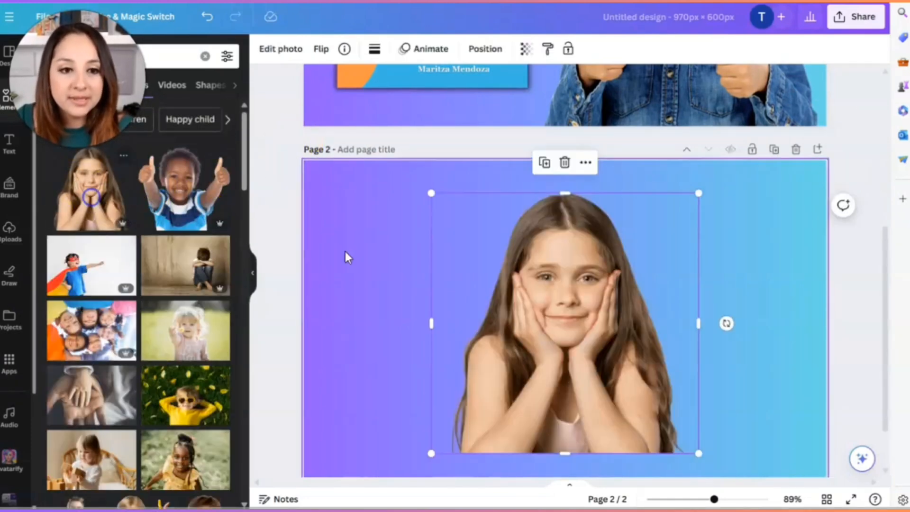
left_click_drag(575, 345, 435, 332)
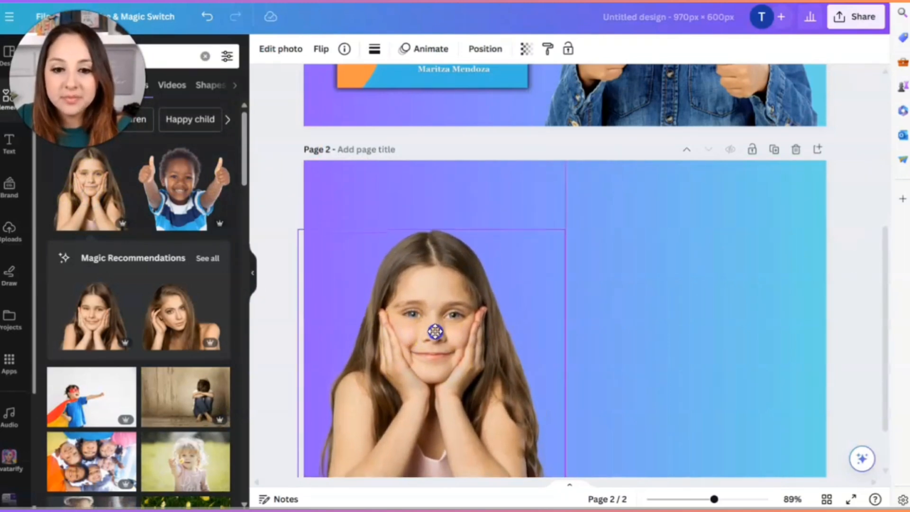
left_click(645, 328)
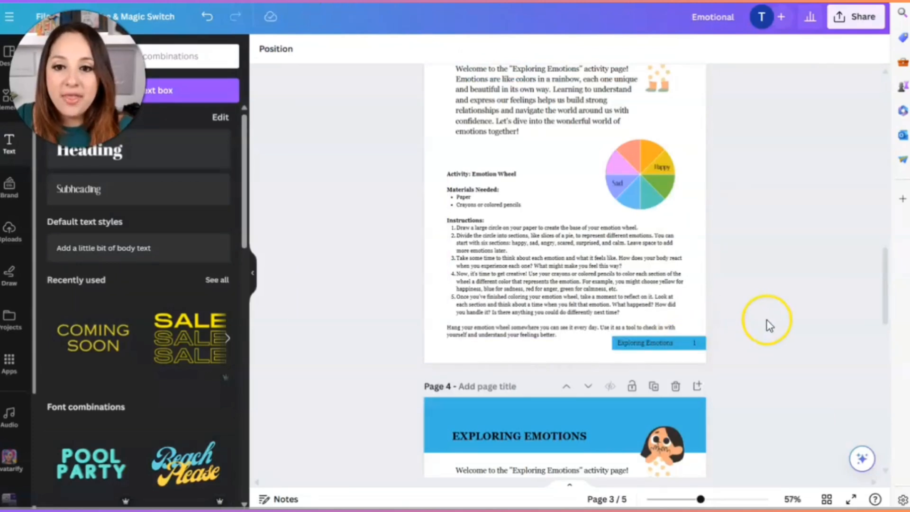
- In the Emotional workbook design, set up a PNG download of only page 3, the Exploring Emotions activity page
scroll(768, 324, "up", 3)
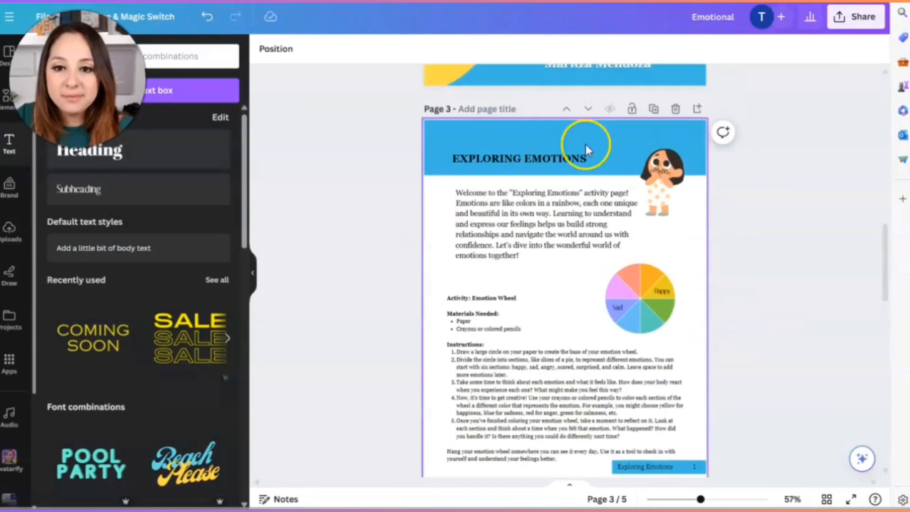
left_click(855, 19)
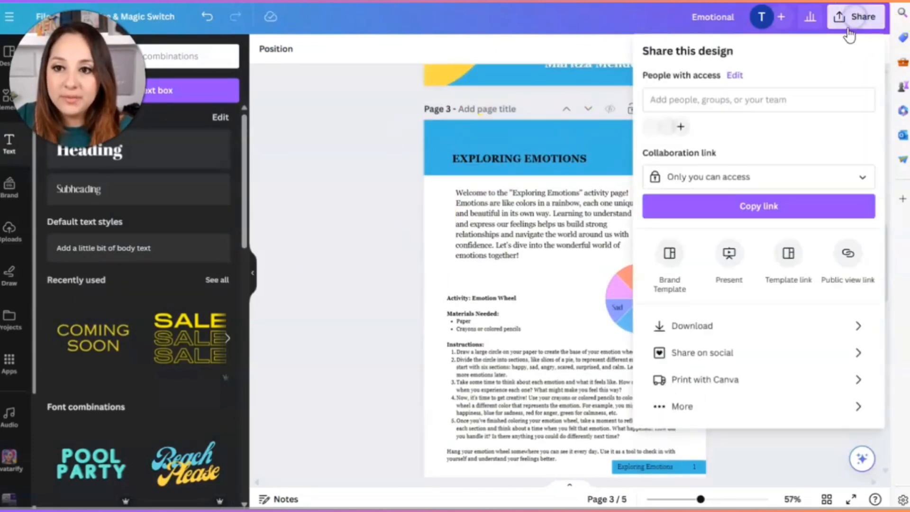
left_click(700, 332)
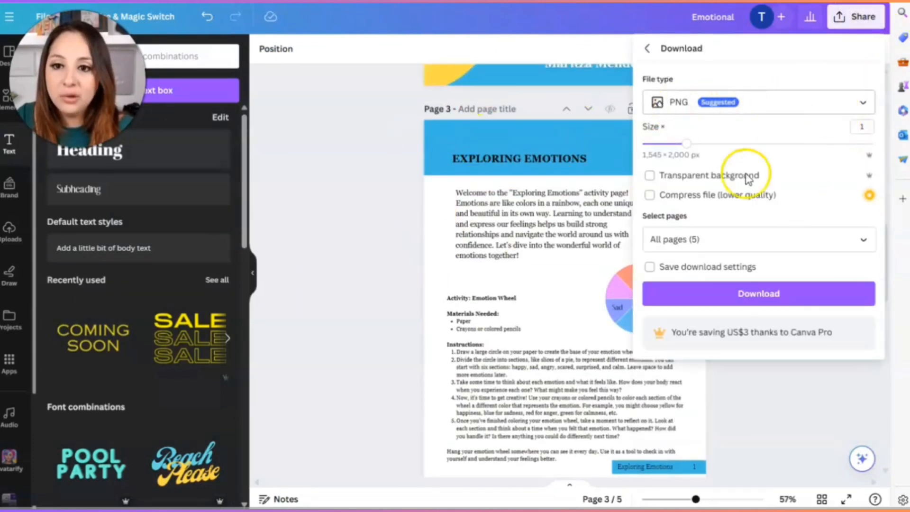
left_click(875, 249)
left_click(854, 269)
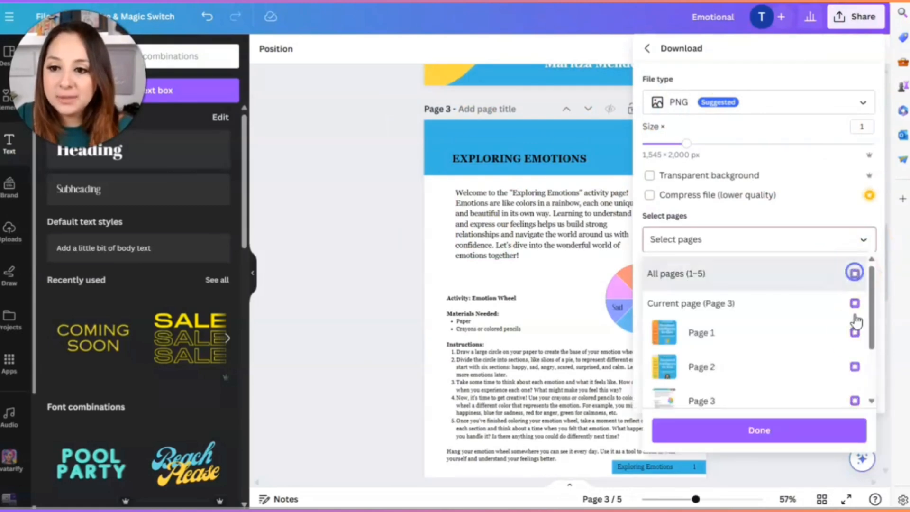
left_click(854, 380)
left_click(798, 432)
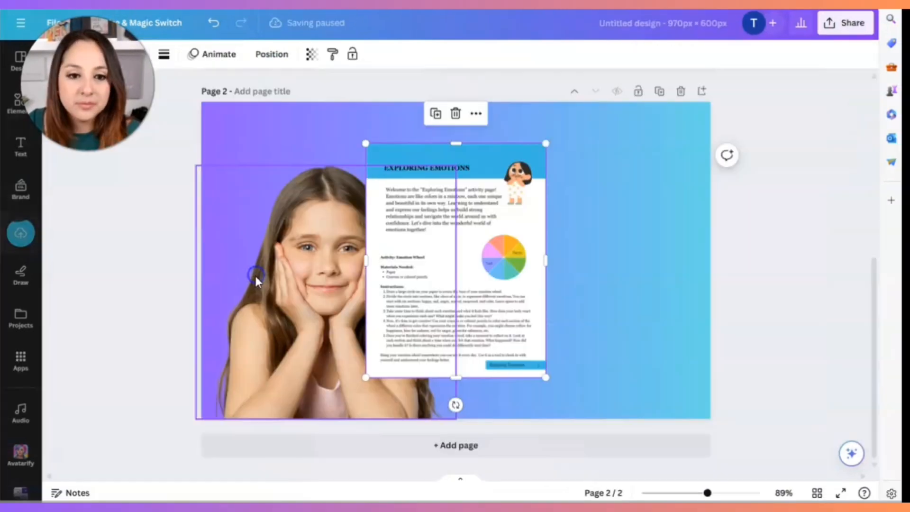
- Place the Exploring Emotions page image in the right half of page 2 and give it a Glow shadow
left_click_drag(469, 362, 590, 353)
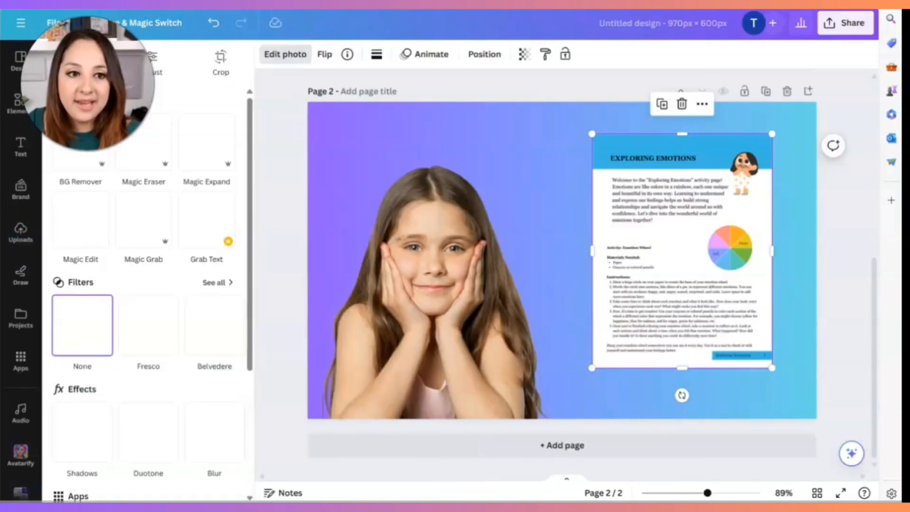
left_click(73, 332)
scroll(85, 379, "down", 4)
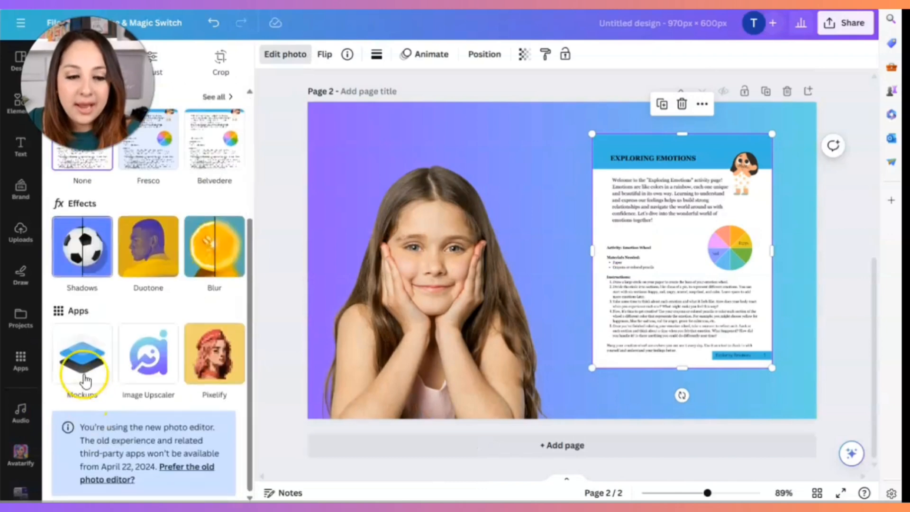
left_click(74, 249)
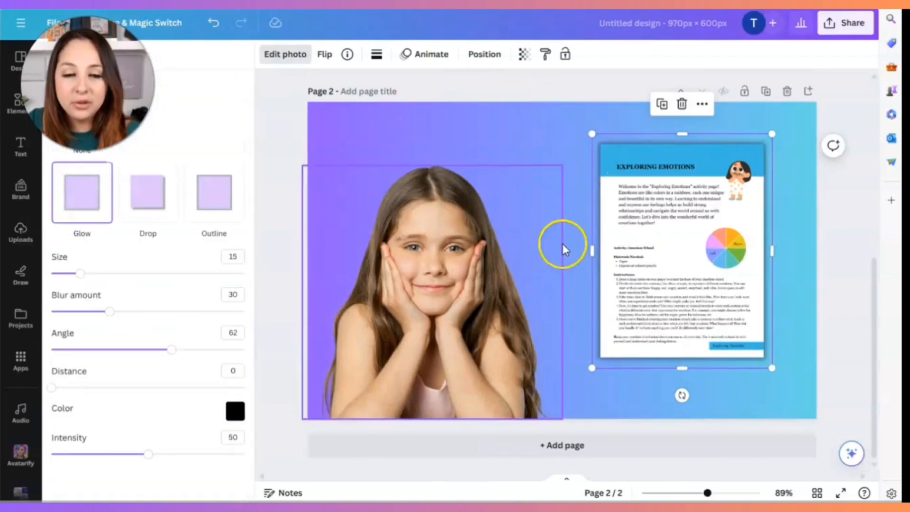
- Enlarge the workbook page image to nearly the full height of page 2's right side, and shift the girl photo to the left edge
left_click_drag(593, 368, 575, 379)
left_click_drag(710, 200, 749, 221)
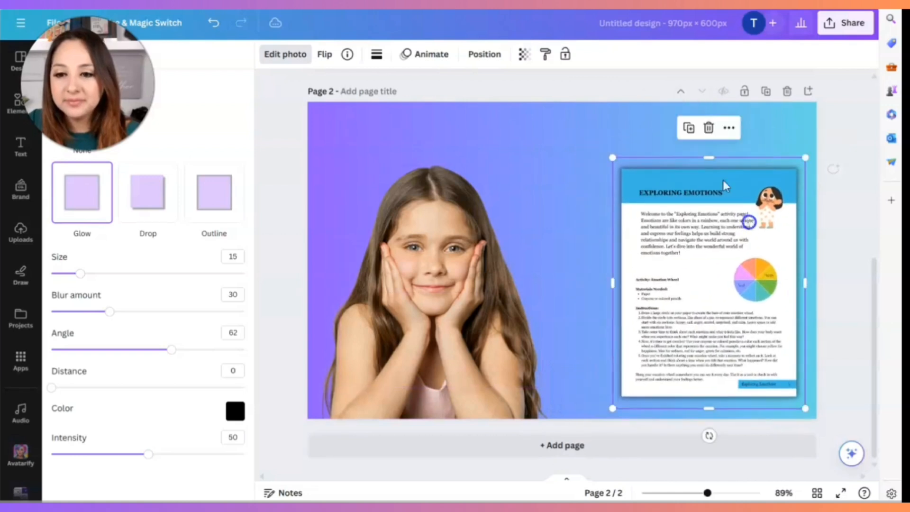
left_click_drag(611, 156, 557, 128)
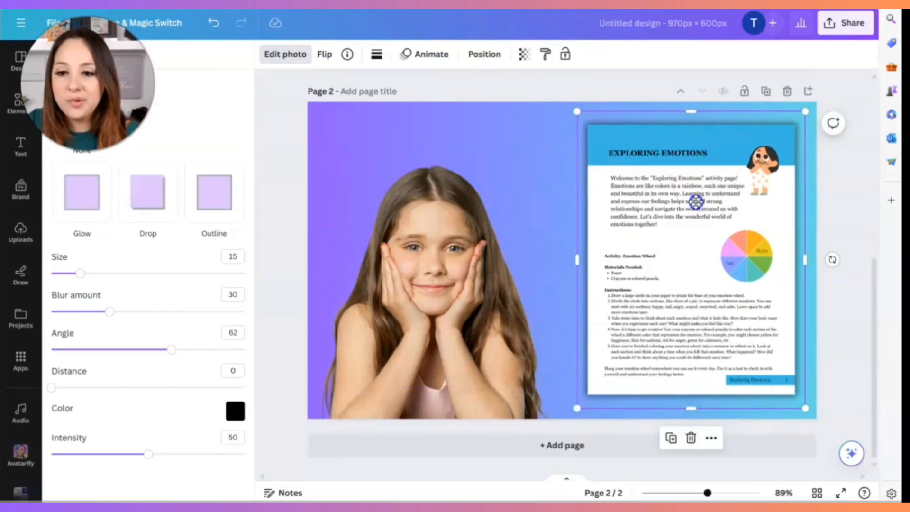
left_click_drag(696, 203, 698, 203)
left_click_drag(464, 276, 412, 288)
- Add a heading between the girl and the workbook page that begins "Help your child identify"
type("t")
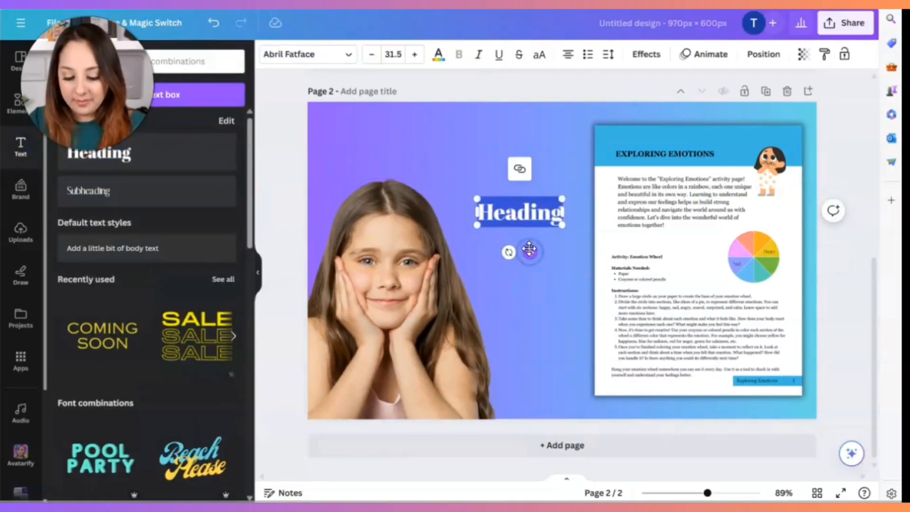
type("H")
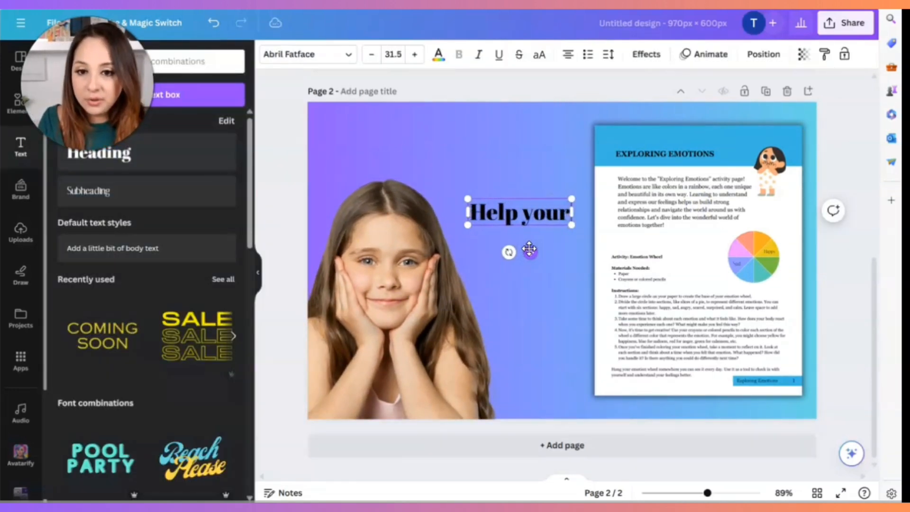
type("elp your child identif")
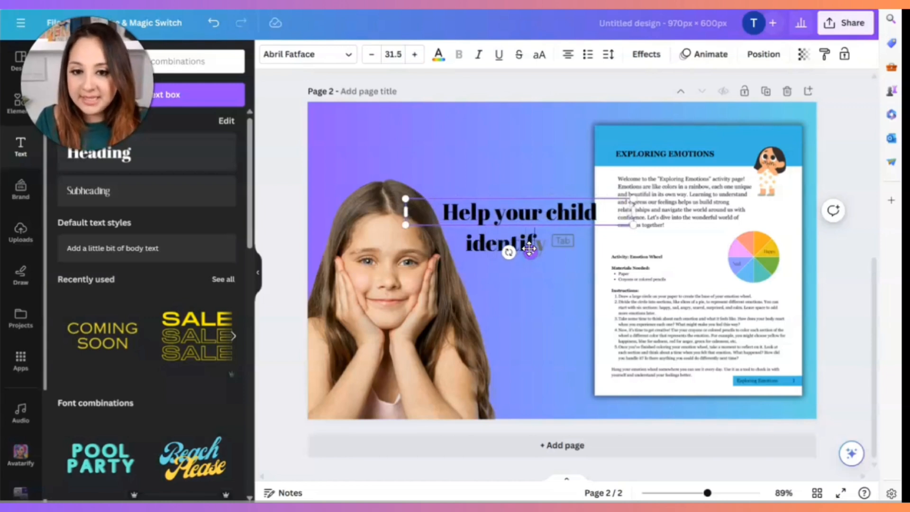